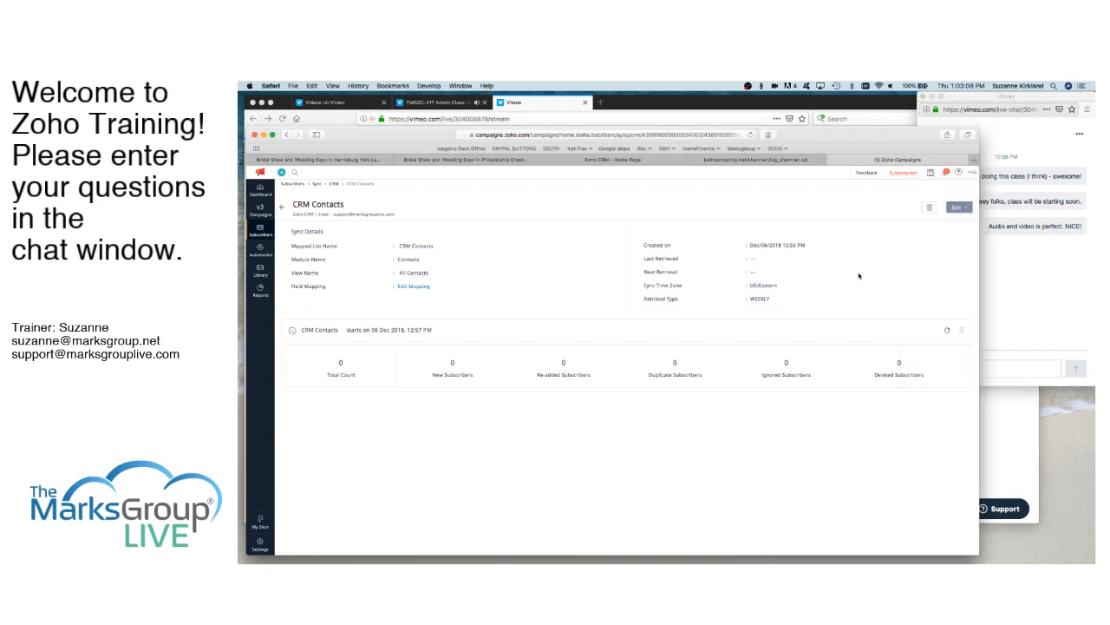
pyautogui.click(1029, 306)
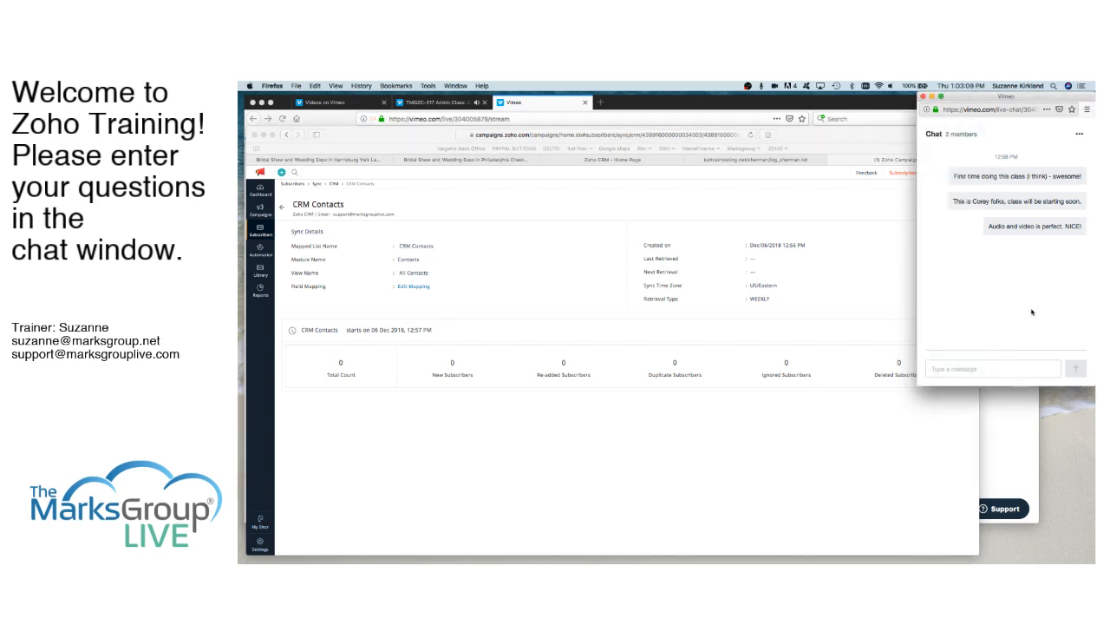
pyautogui.click(815, 318)
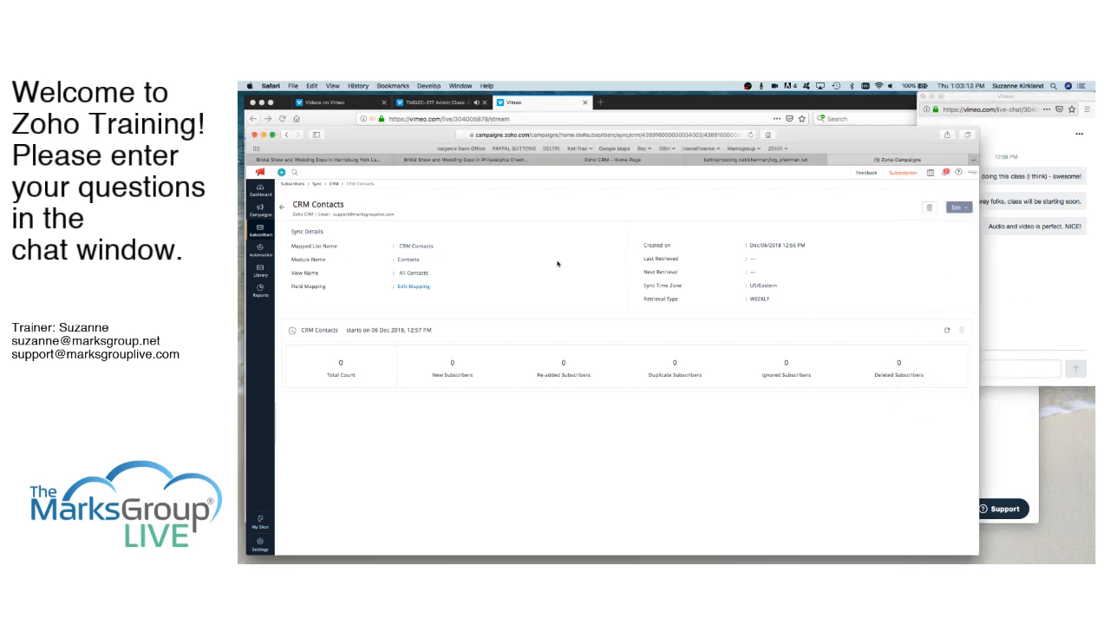
# - Open the dashboard and examine its campaign, subscriber, automation and activity widgets, including the add options for lists and subscribers
pyautogui.click(259, 186)
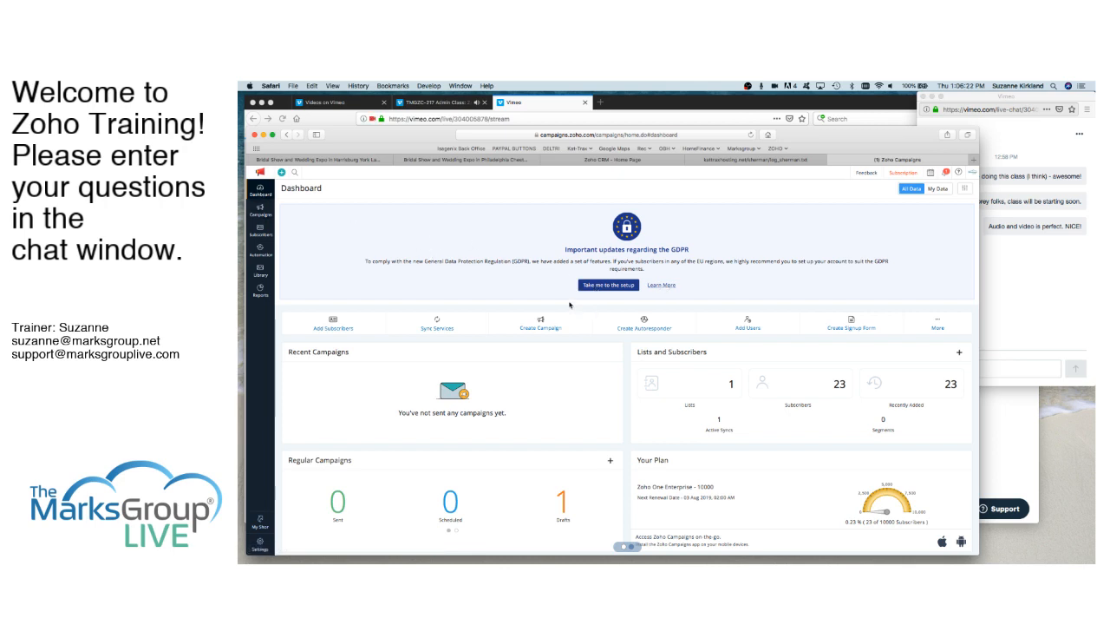
pyautogui.scroll(-2, 592, 388)
pyautogui.scroll(-4, 593, 387)
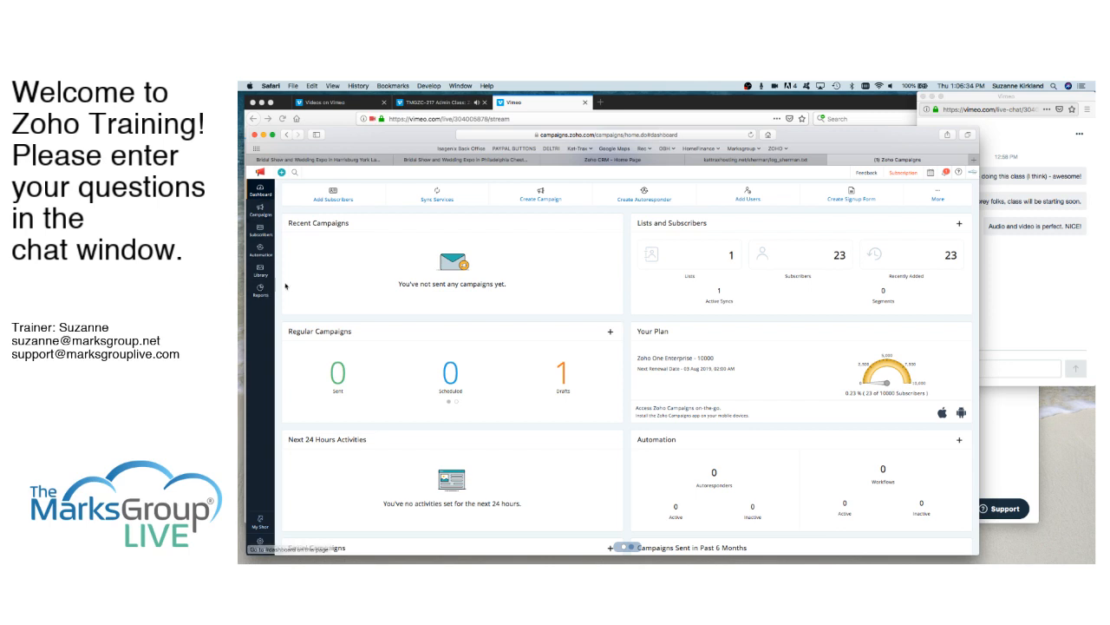
pyautogui.scroll(-2, 634, 437)
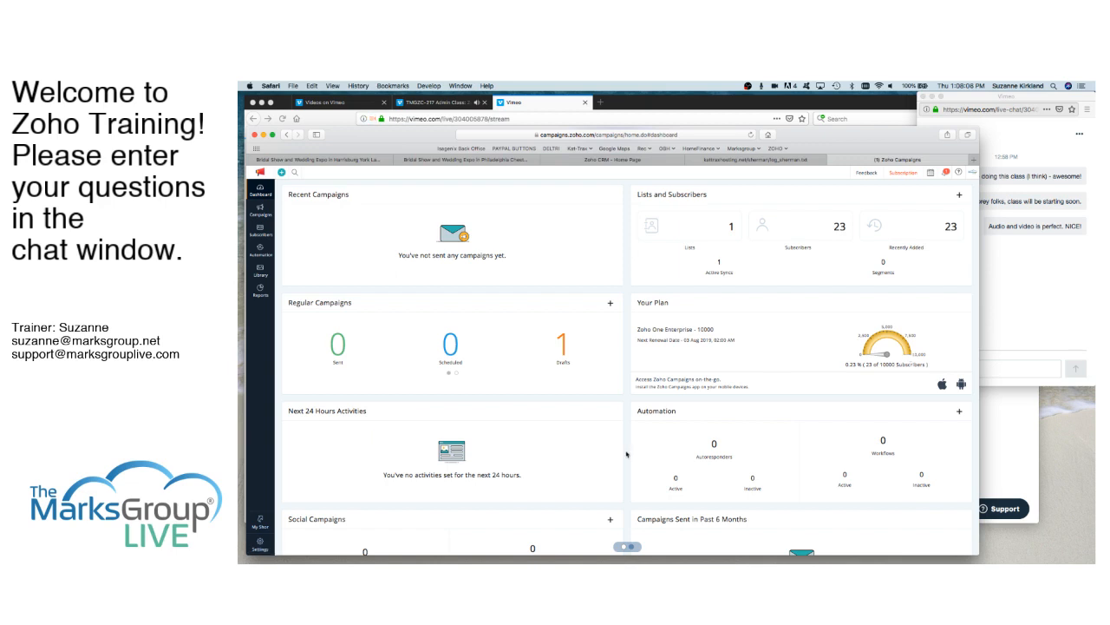
pyautogui.scroll(-5, 627, 453)
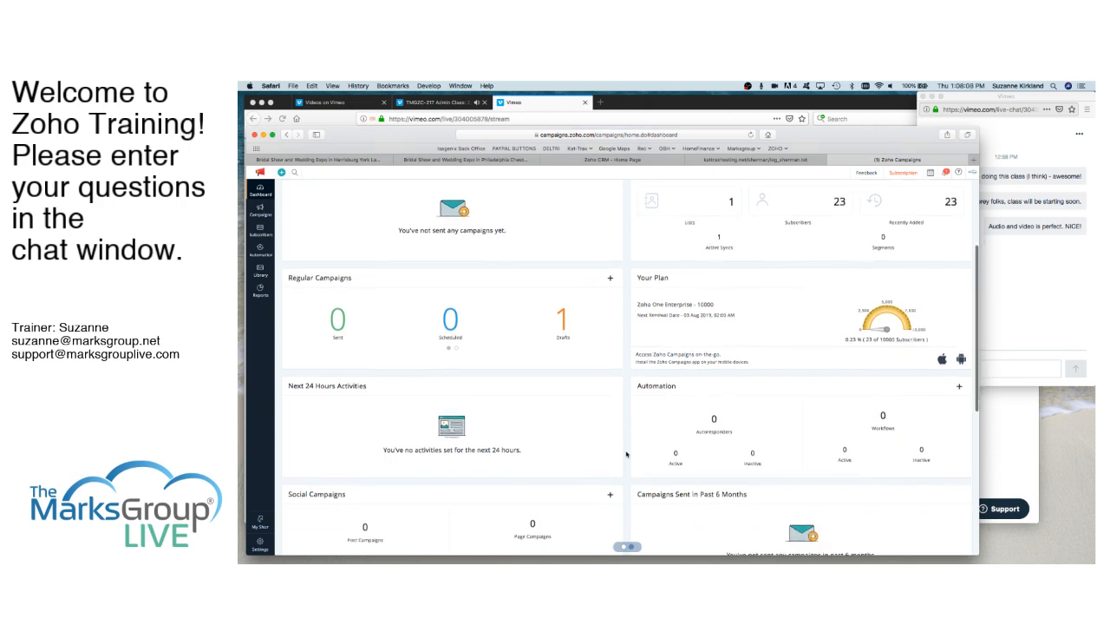
pyautogui.scroll(-1, 627, 453)
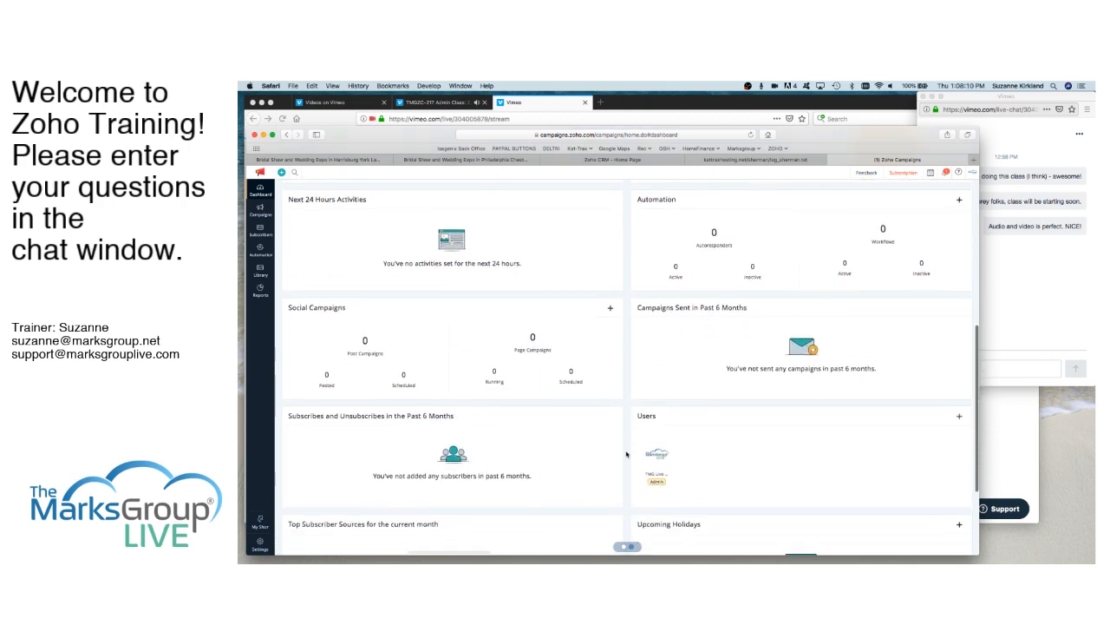
pyautogui.scroll(-4, 626, 453)
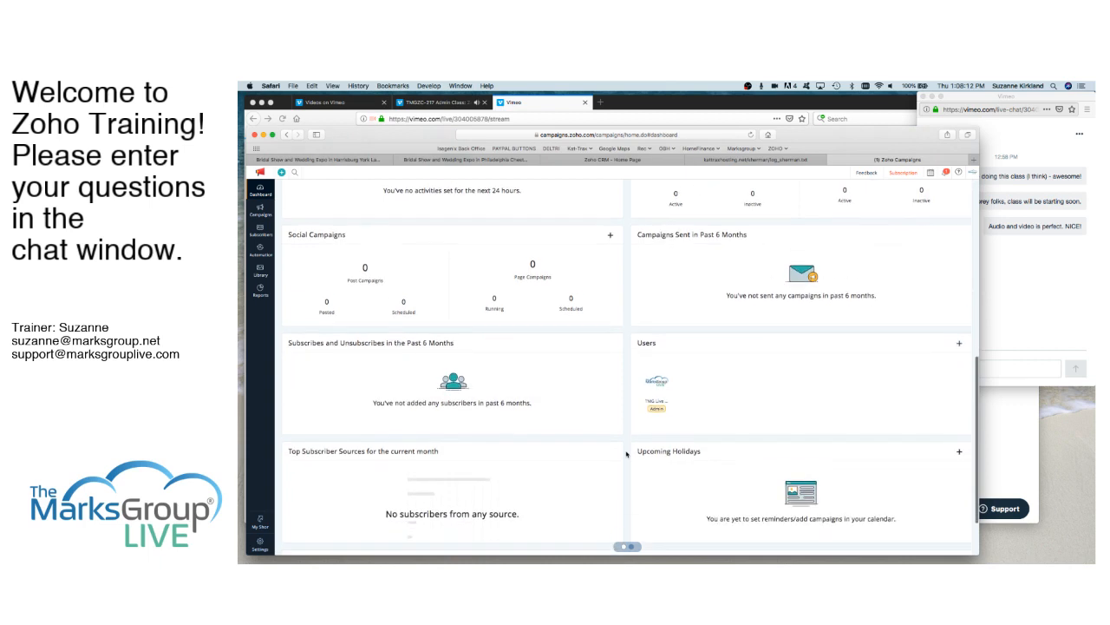
pyautogui.scroll(2, 626, 453)
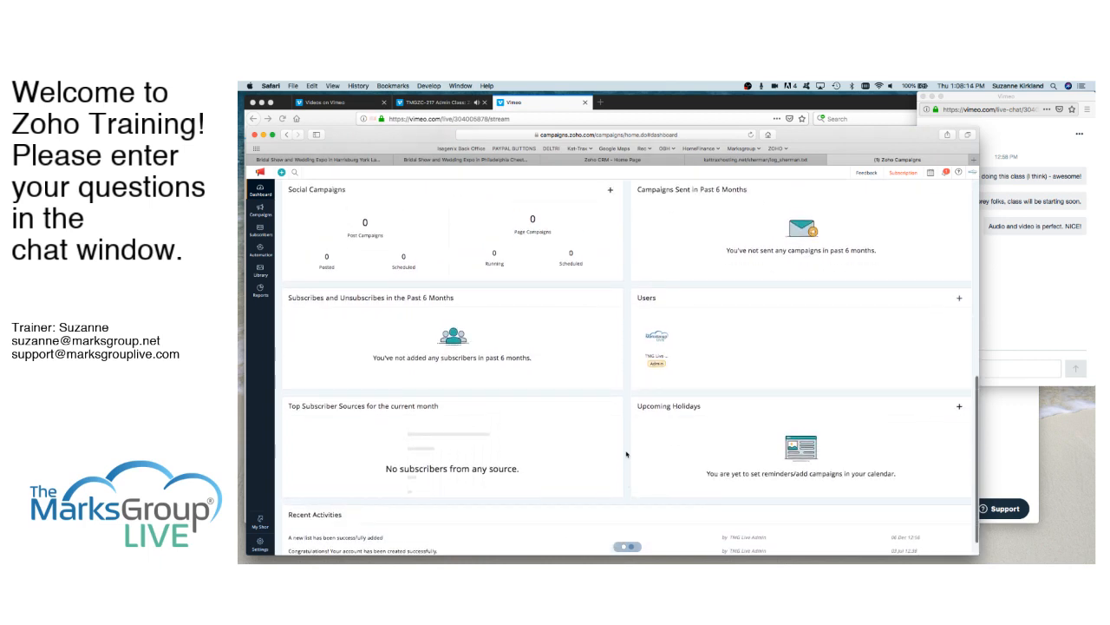
pyautogui.scroll(14, 626, 453)
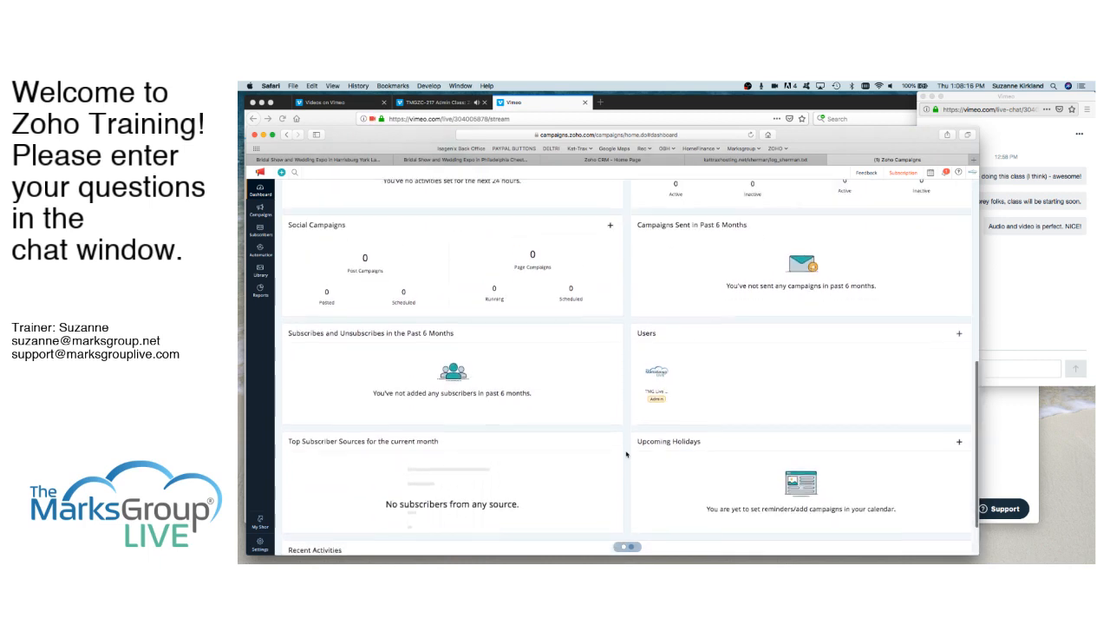
pyautogui.scroll(2, 626, 453)
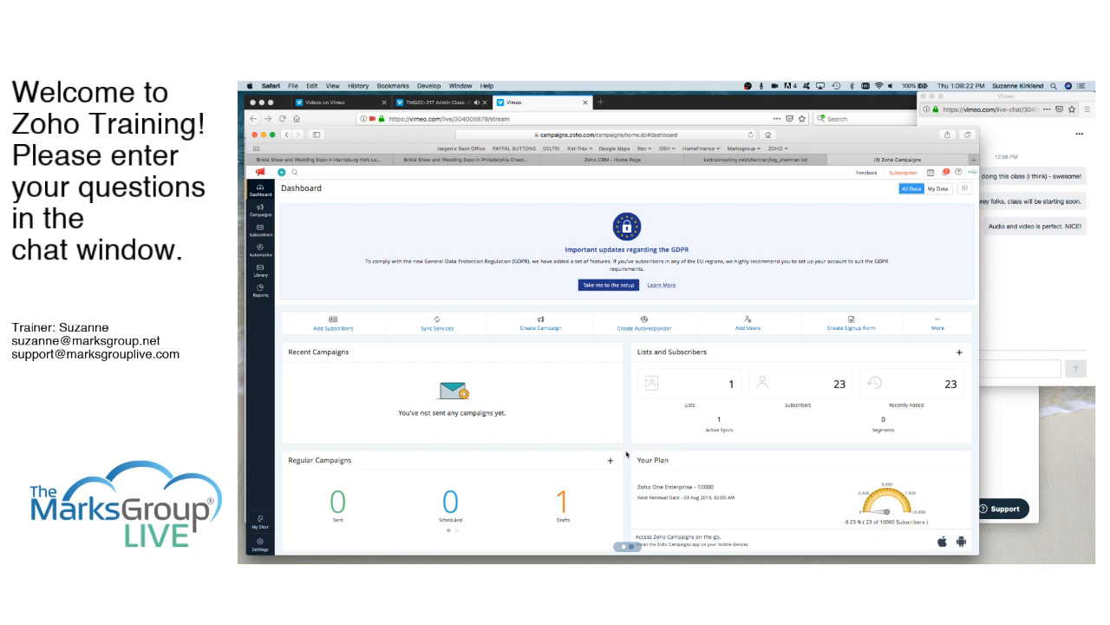
pyautogui.click(960, 353)
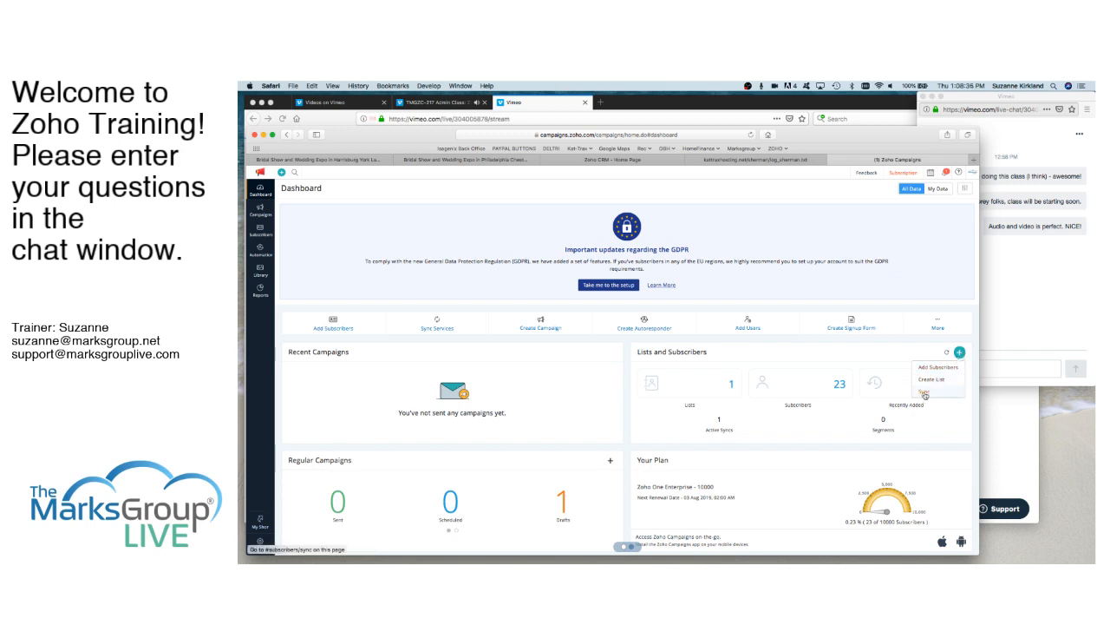
pyautogui.click(859, 352)
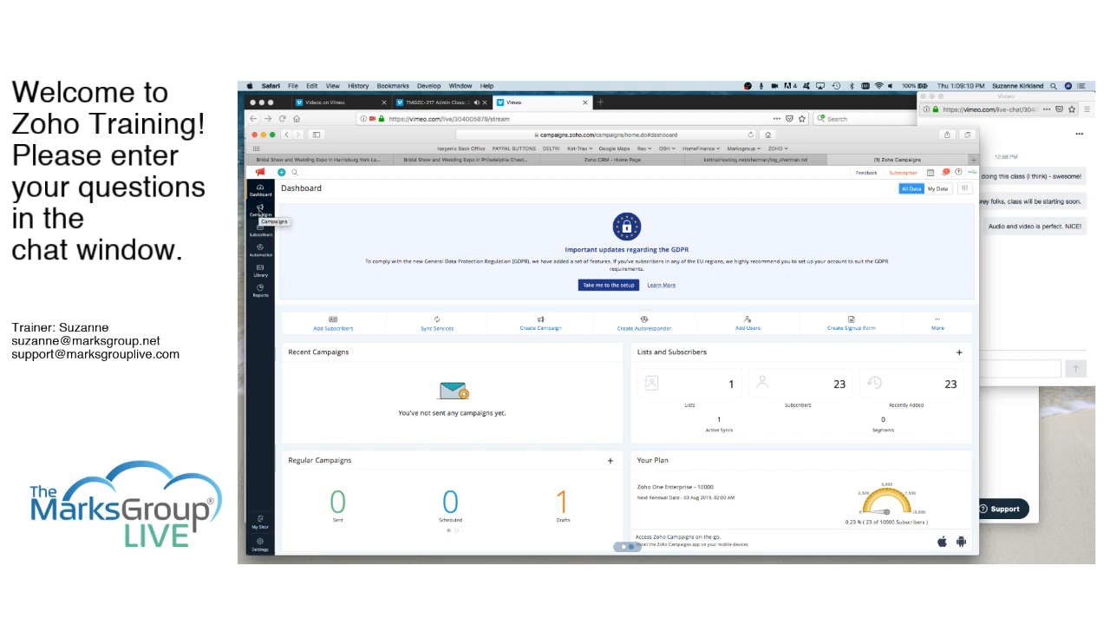
# - Create a new regular campaign and name it "Newsletter - Dec 2018"
pyautogui.click(260, 212)
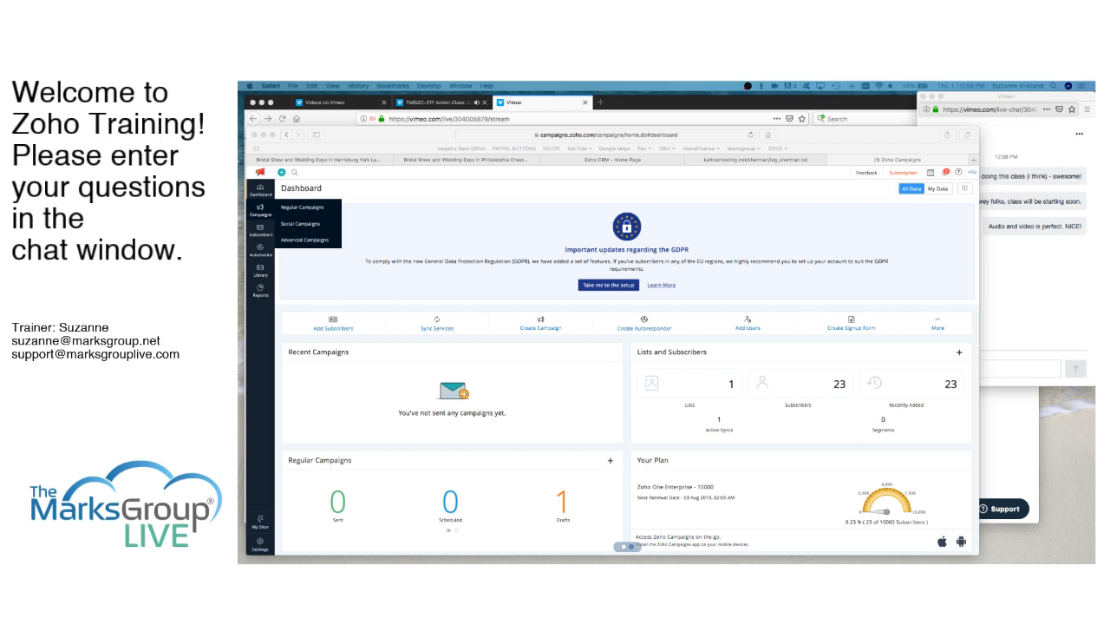
pyautogui.click(305, 208)
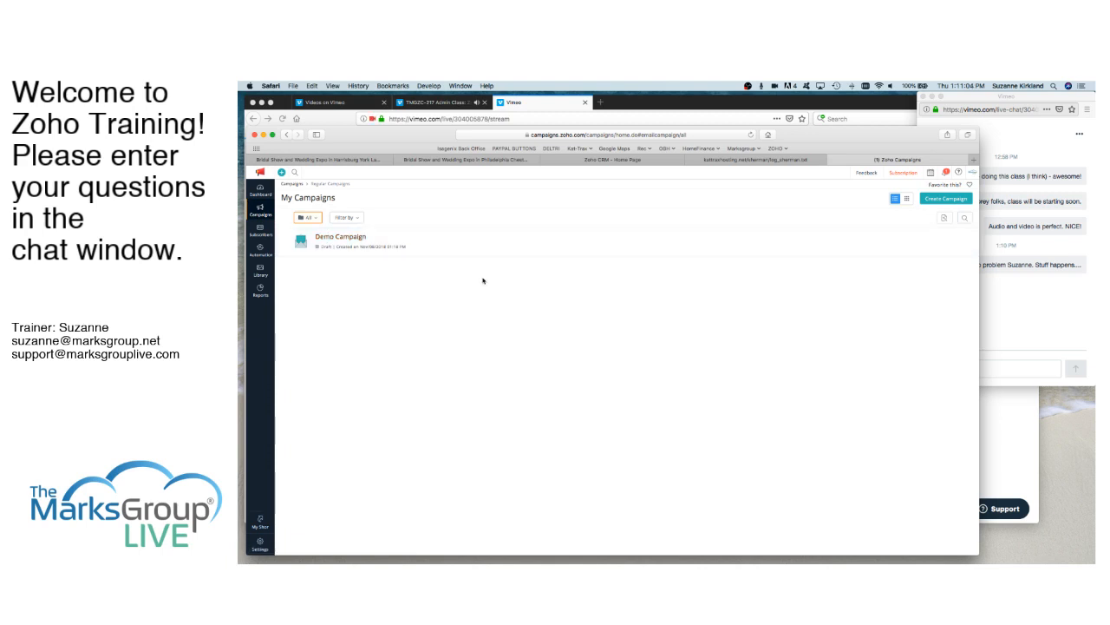
pyautogui.click(946, 198)
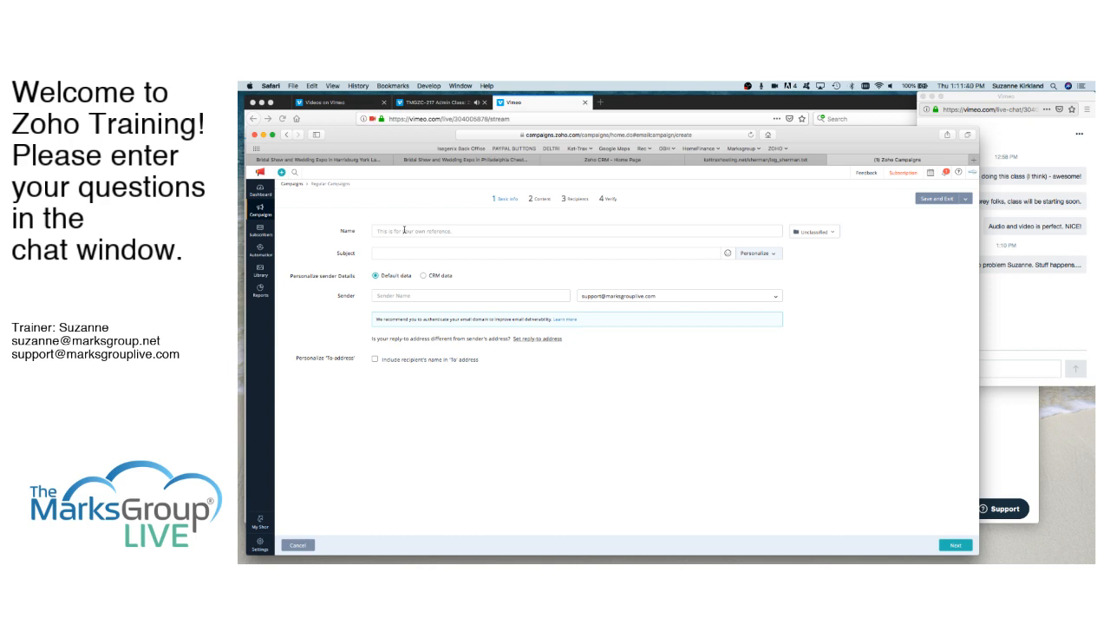
pyautogui.click(405, 230)
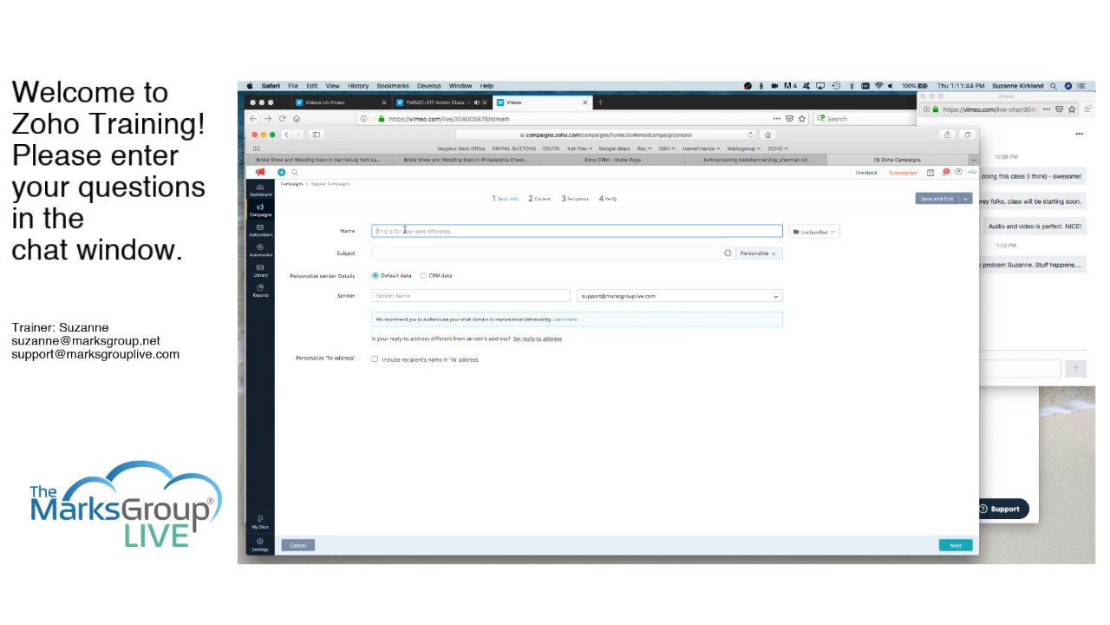
pyautogui.write('Newsletter - Dec 2018')
# - Set the subject to "Hi", the subscriber's first name tag, and "! Please find our December Newsletter for you!"
pyautogui.click(413, 252)
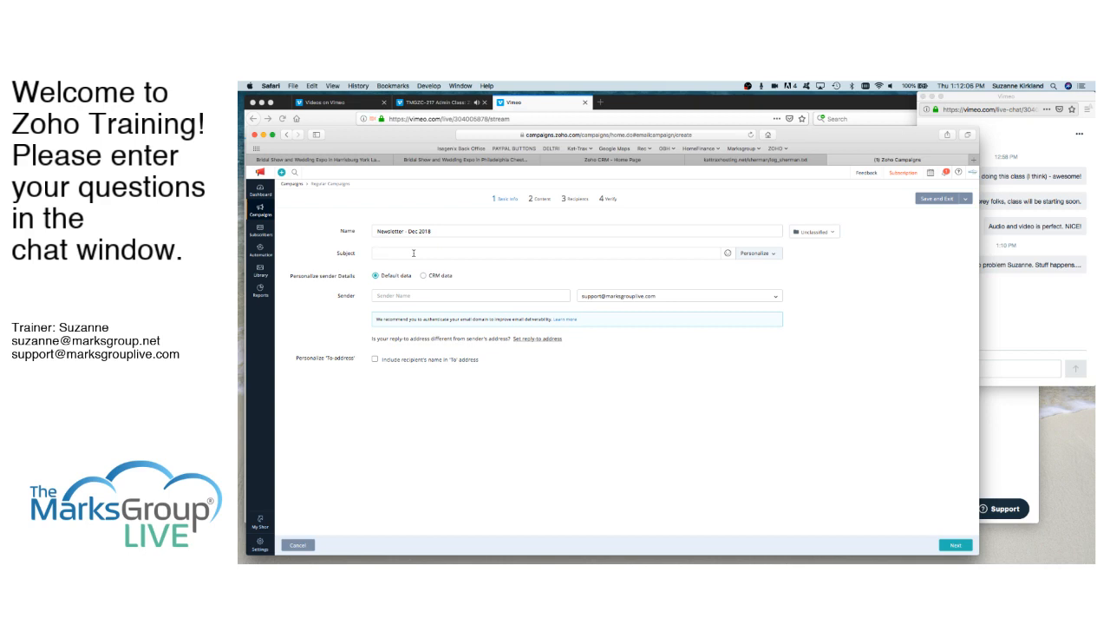
pyautogui.click(414, 252)
pyautogui.write('Hi')
pyautogui.click(773, 254)
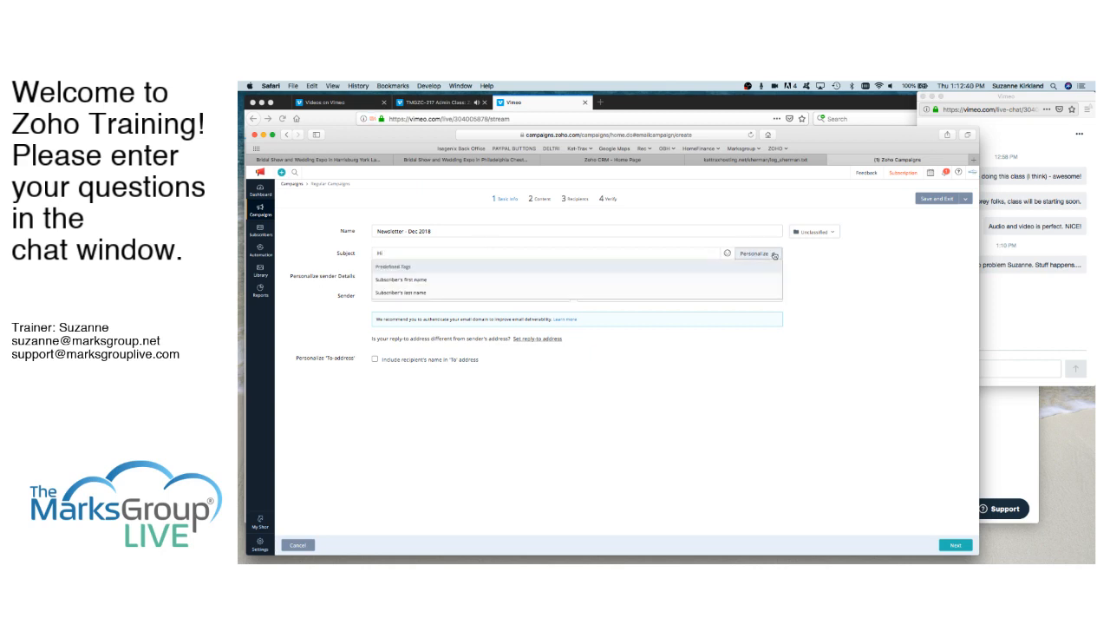
pyautogui.click(418, 280)
pyautogui.write('! Plea')
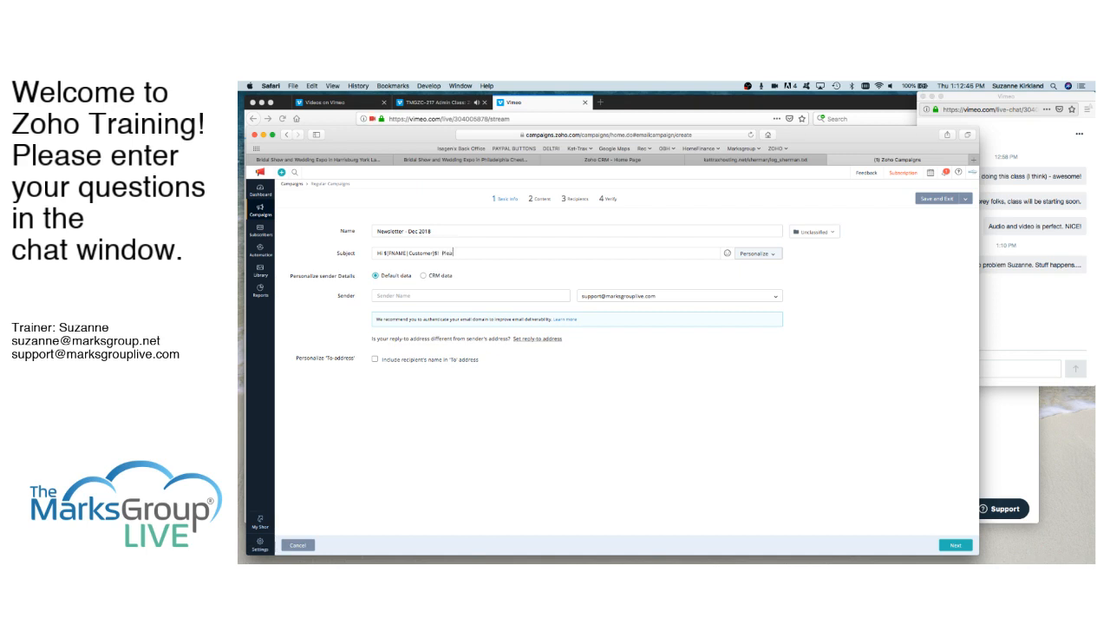
pyautogui.write('se find our Decembe')
pyautogui.write('r No')
pyautogui.write('wsletter')
pyautogui.write(' for you!')
# - Set the campaign's sender name to "Team at Marks Group Live", keeping the support address as the sender address
pyautogui.click(669, 300)
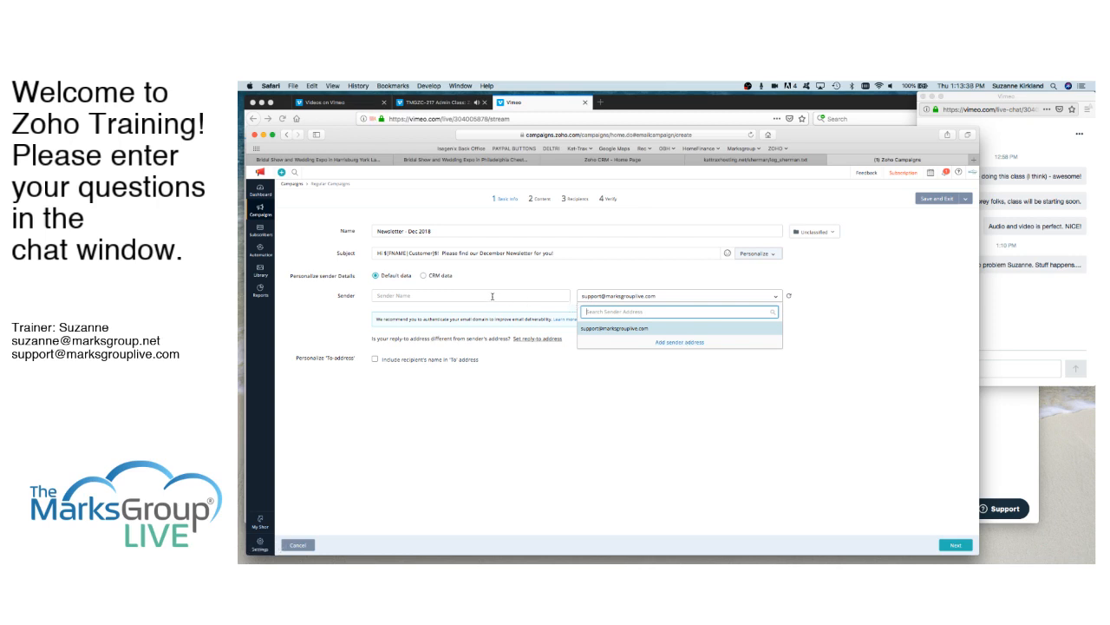
pyautogui.click(409, 295)
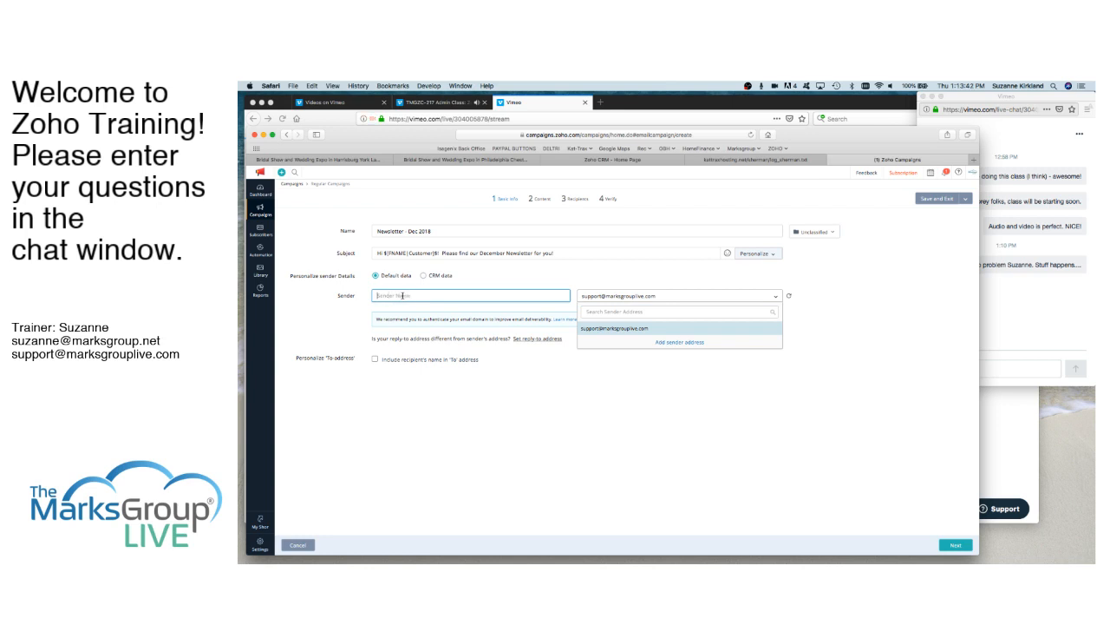
pyautogui.moveTo(423, 296); pyautogui.dragTo(368, 293)
pyautogui.write('Trai')
pyautogui.write('eam al')
pyautogui.write(' Marks Group Live')
pyautogui.click(600, 285)
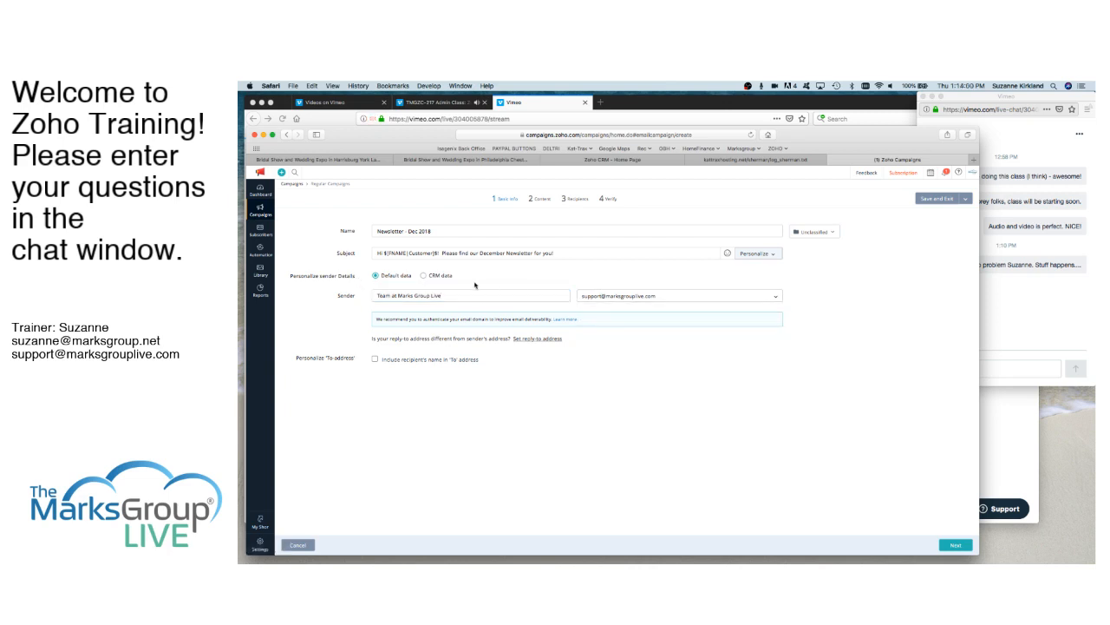
# - Switch the sender details to CRM data and back to default data, and continue to the content stage
pyautogui.click(424, 276)
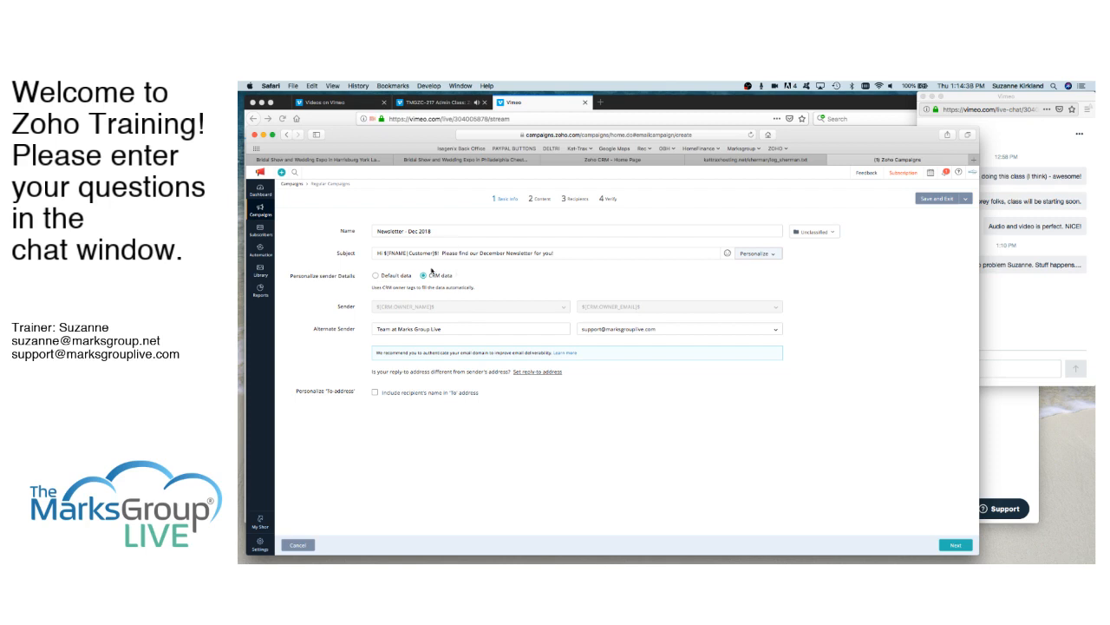
pyautogui.click(376, 275)
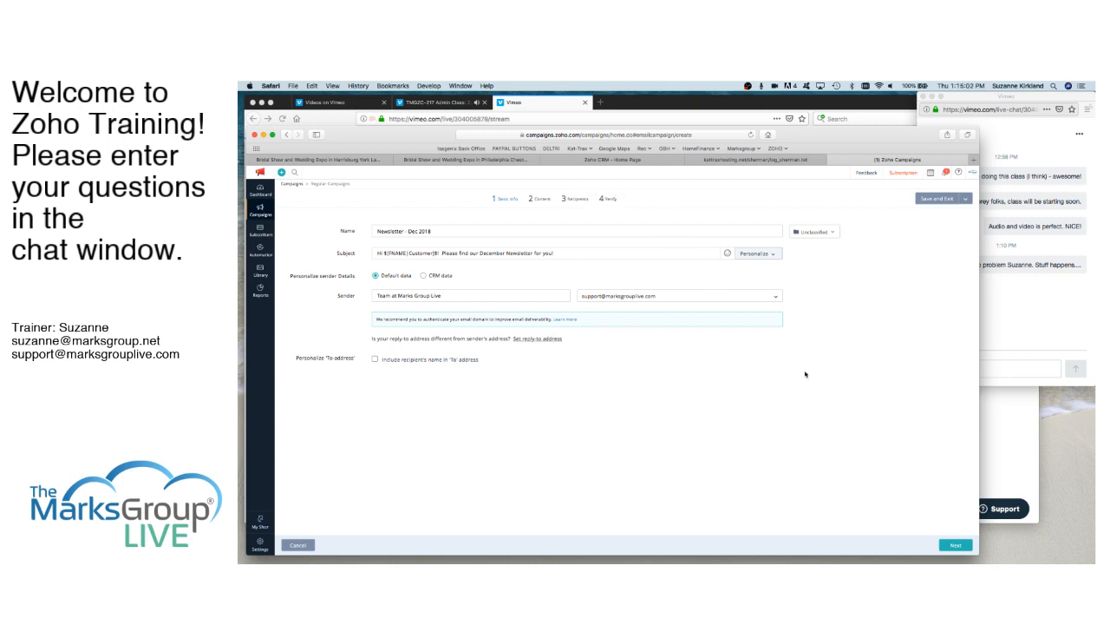
pyautogui.click(955, 545)
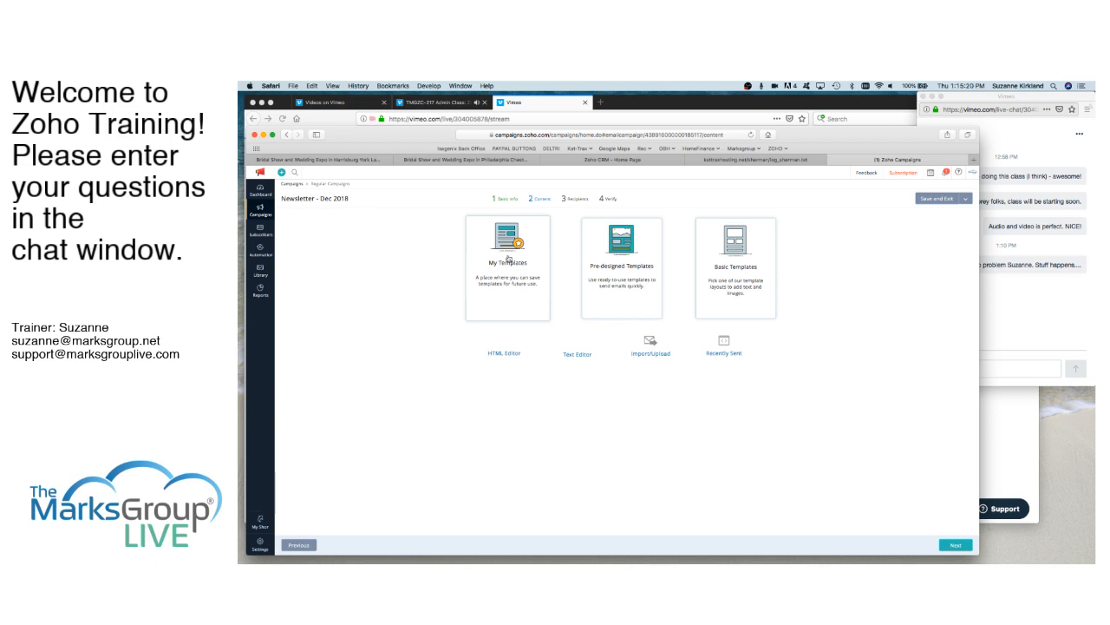
# - Browse the pre-designed templates across their categories and return to the choice of template types
pyautogui.click(623, 266)
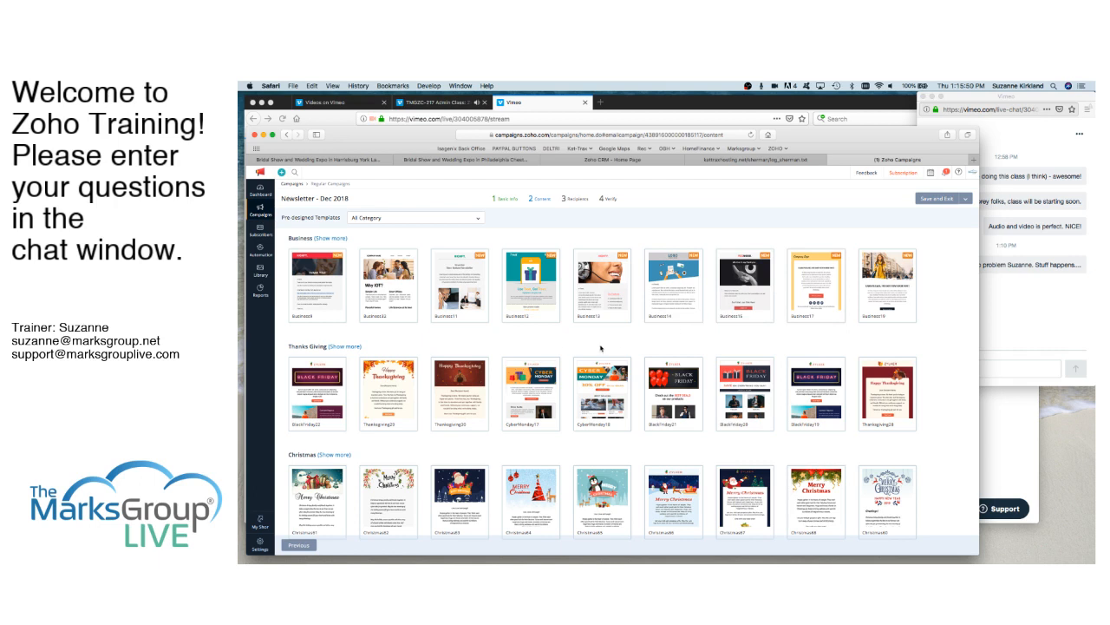
pyautogui.scroll(-3, 519, 423)
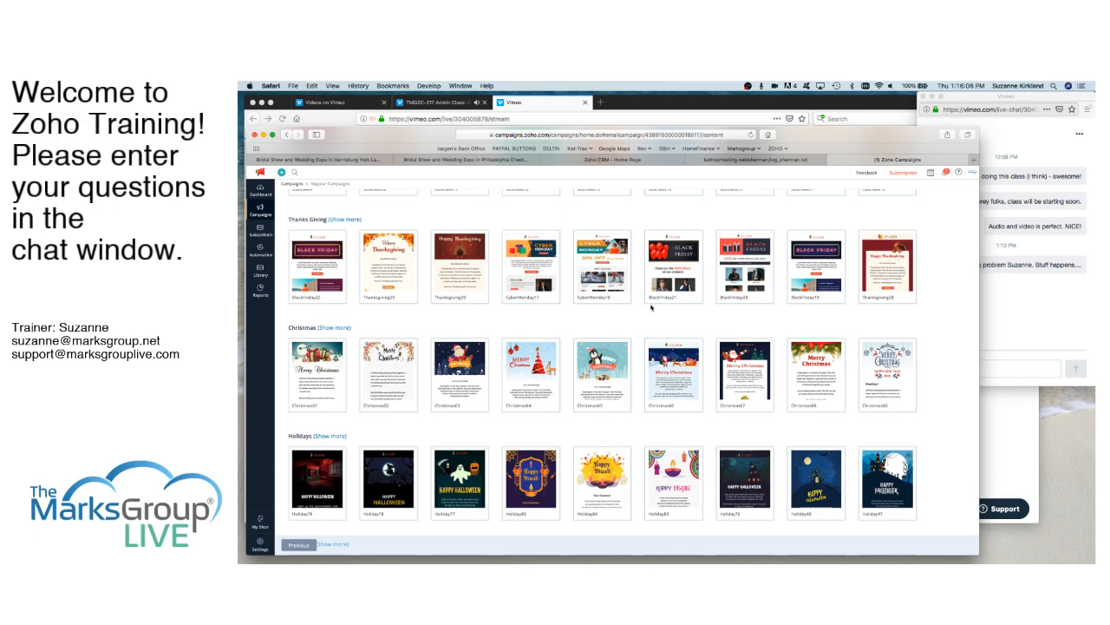
pyautogui.scroll(-3, 634, 330)
pyautogui.scroll(-8, 634, 333)
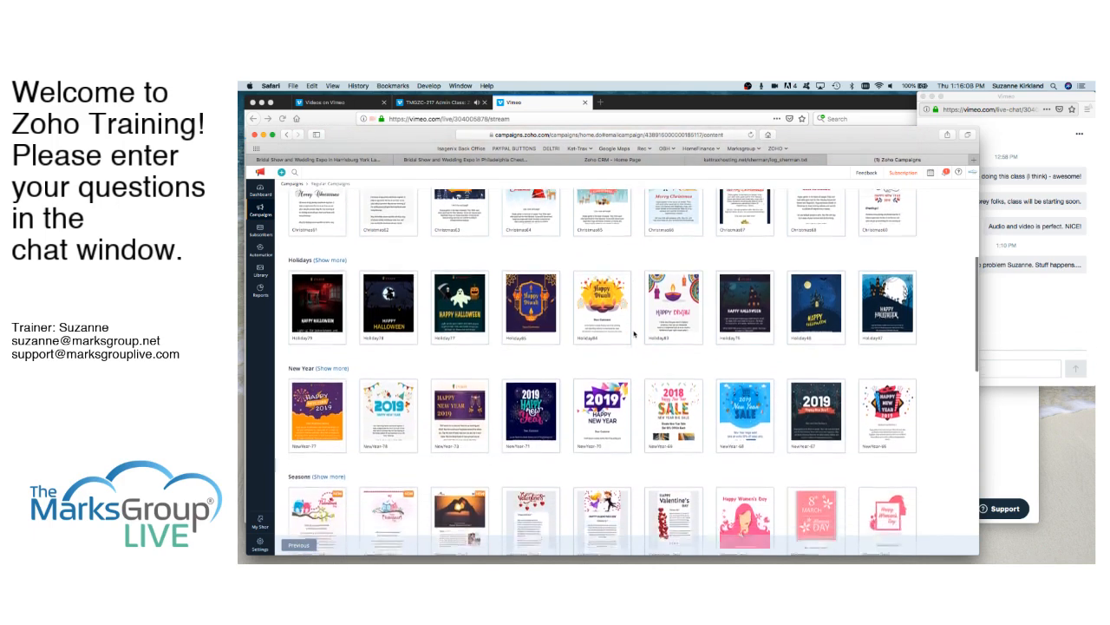
pyautogui.scroll(-5, 635, 333)
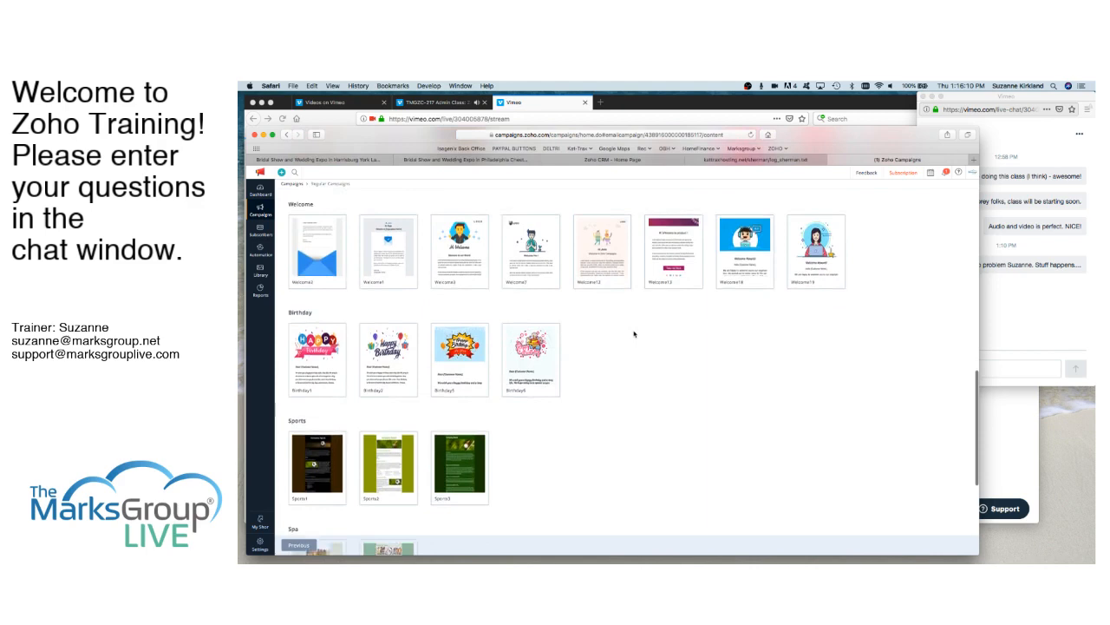
pyautogui.scroll(10, 634, 333)
pyautogui.scroll(8, 634, 334)
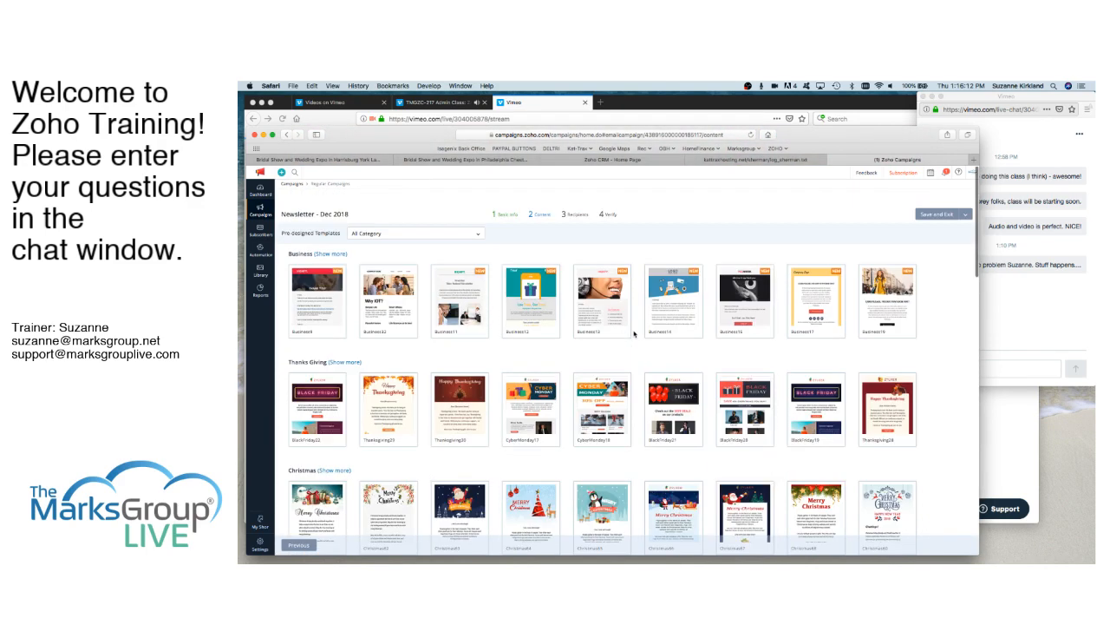
pyautogui.click(298, 546)
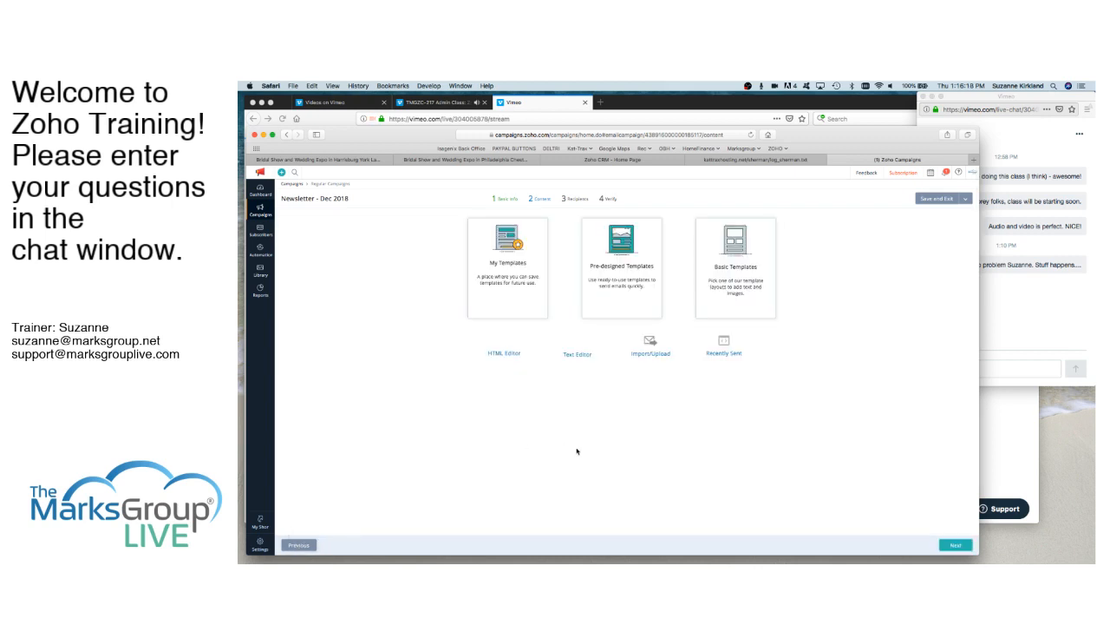
# - Browse the basic template layouts and return to the choice of content types
pyautogui.click(735, 248)
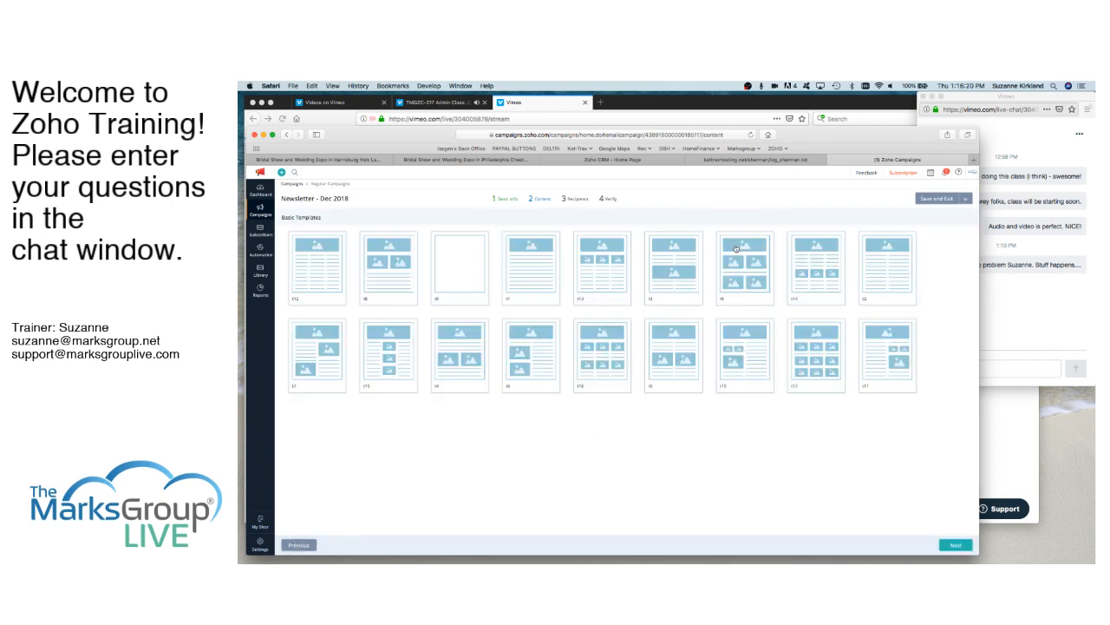
pyautogui.moveTo(649, 261)
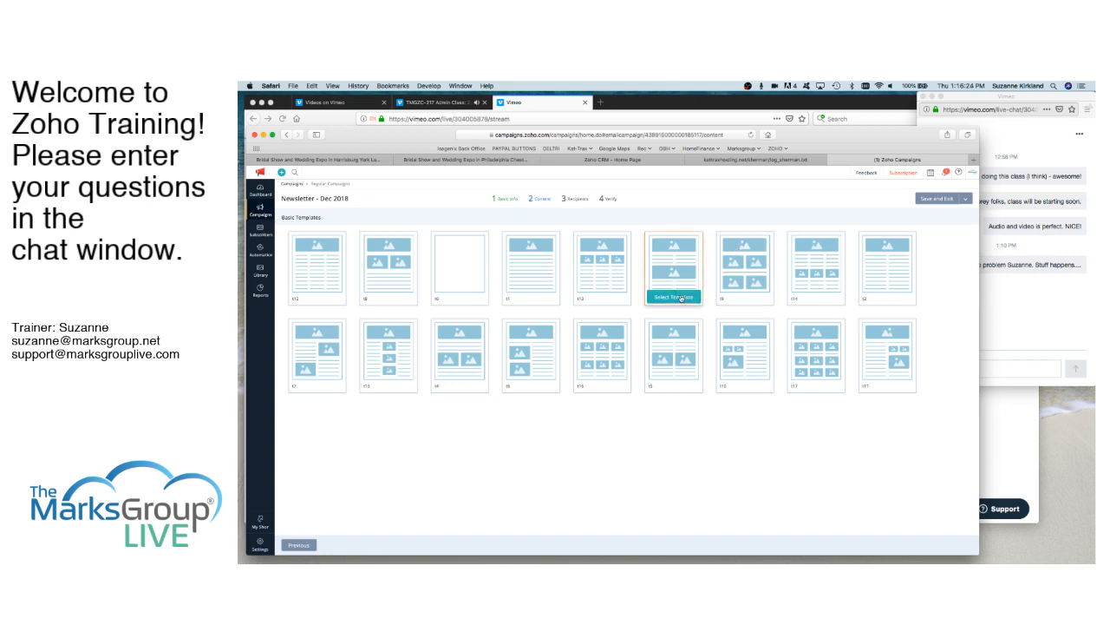
pyautogui.moveTo(392, 350)
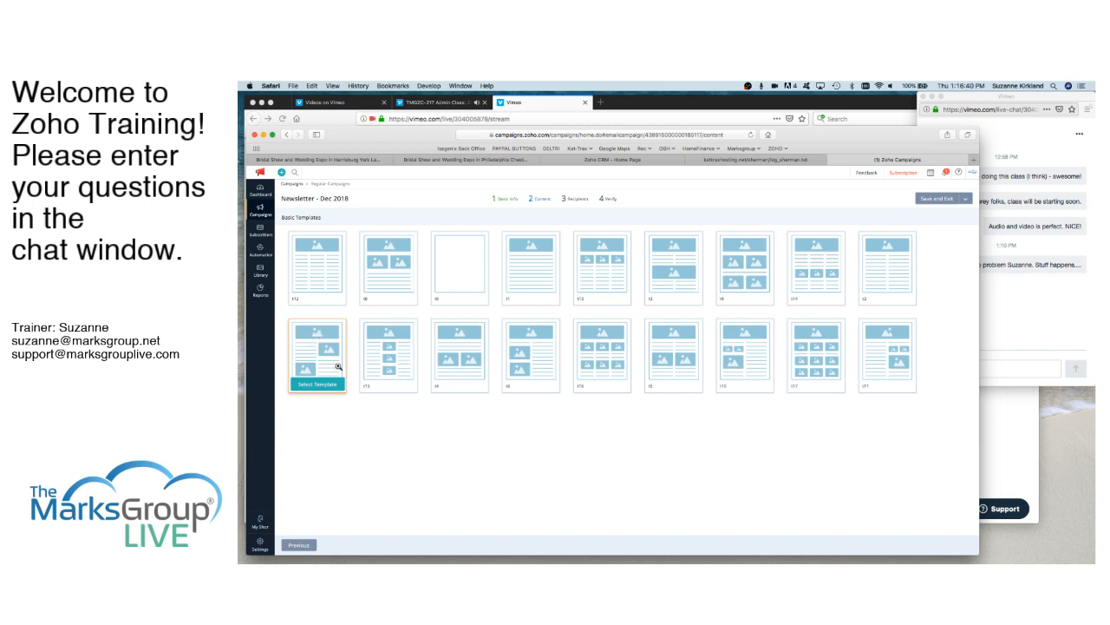
pyautogui.click(299, 545)
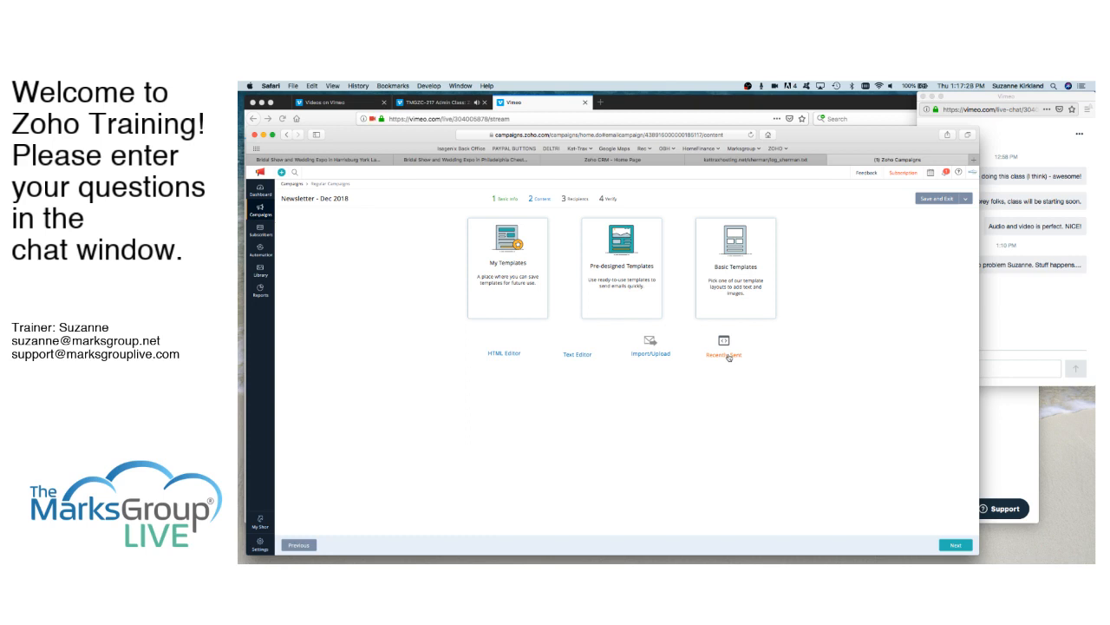
# - Start the campaign content in the HTML editor and view its HTML source without inserting any code
pyautogui.click(503, 356)
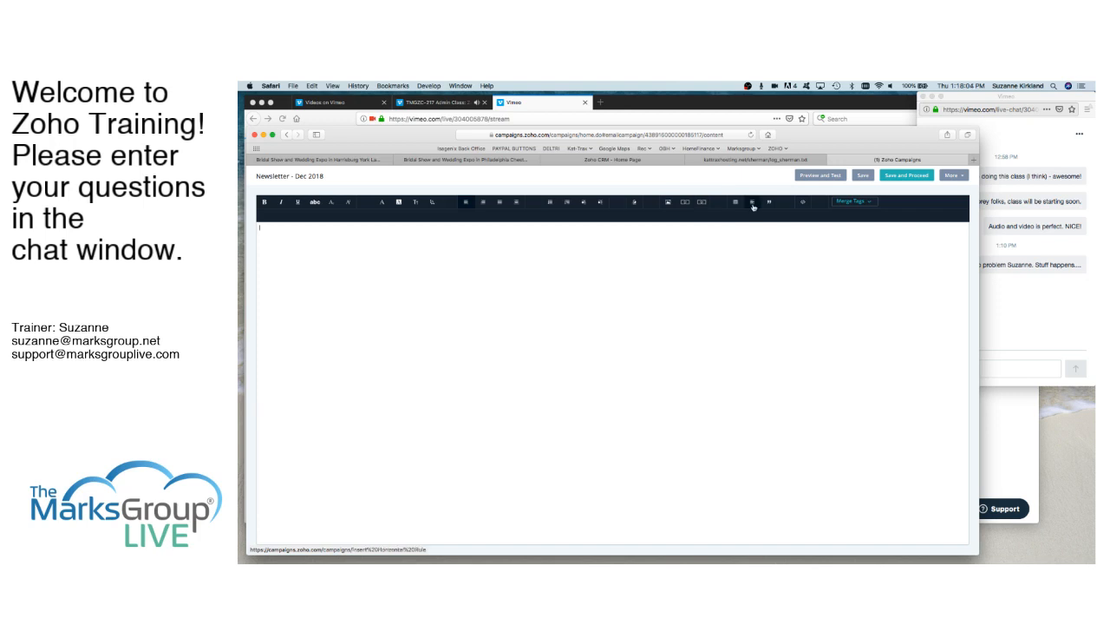
pyautogui.click(805, 205)
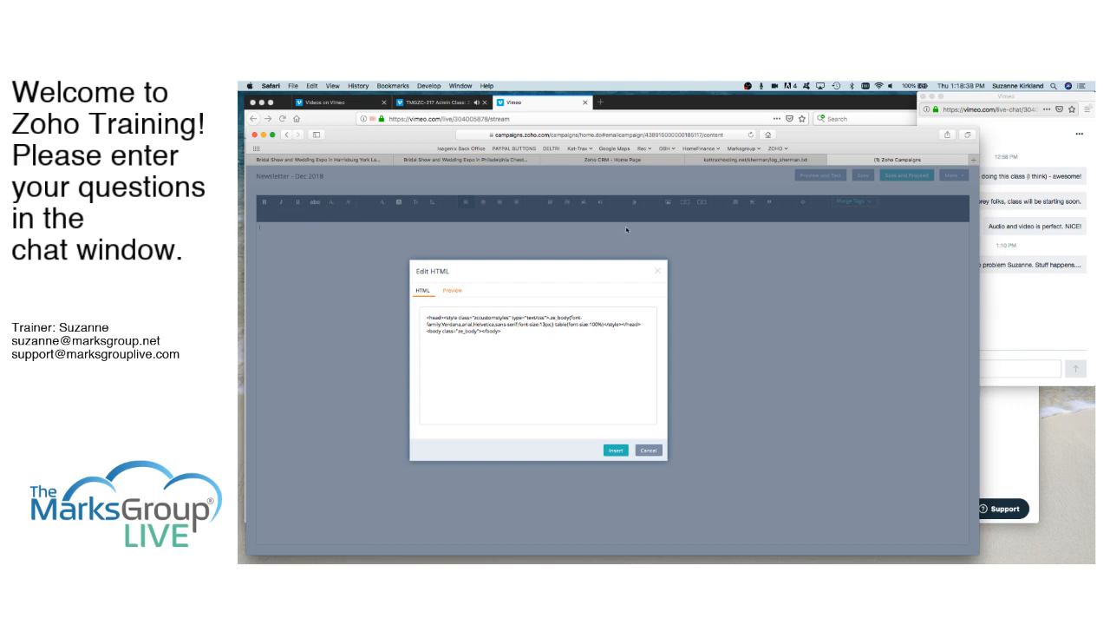
pyautogui.click(648, 452)
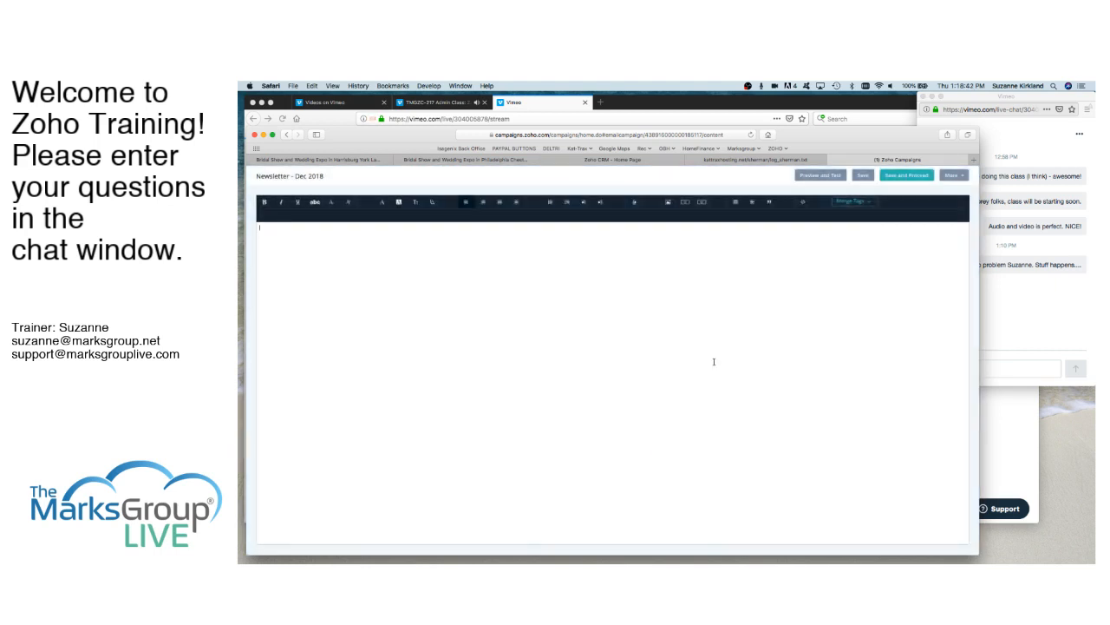
# - Examine the available merge tag categories, including the subscriber custom merge tags, without inserting a tag
pyautogui.click(870, 203)
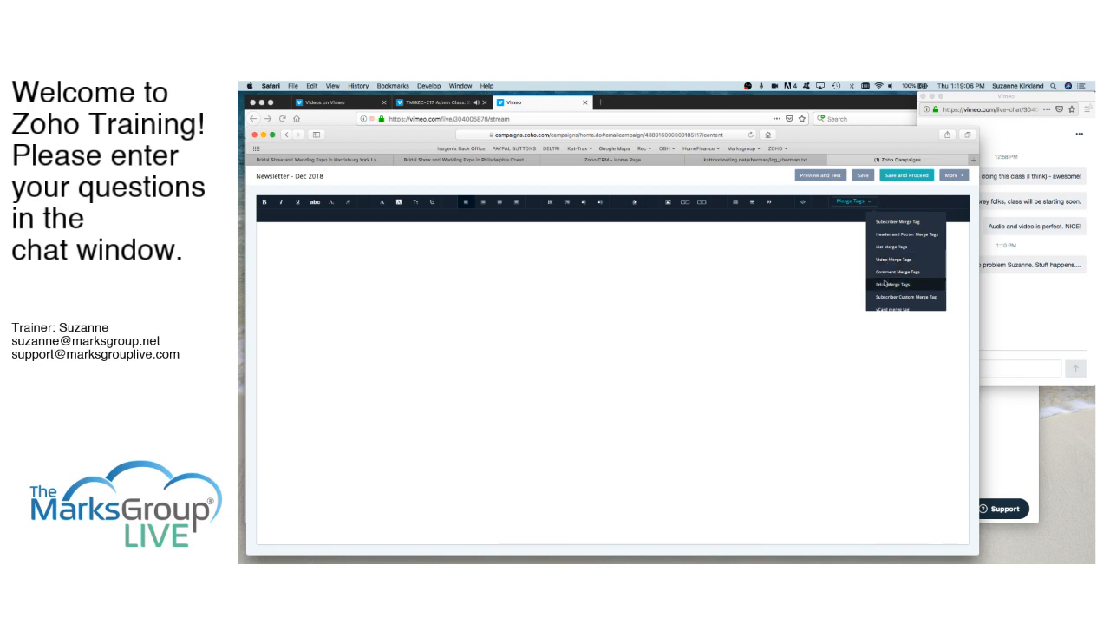
pyautogui.scroll(-2, 885, 293)
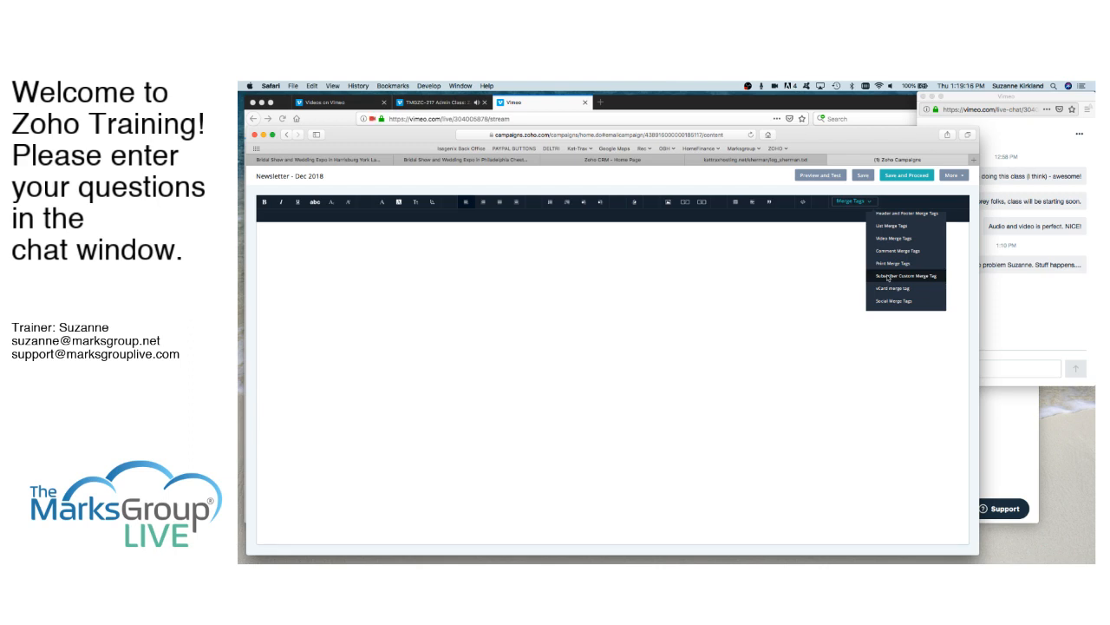
pyautogui.click(1047, 315)
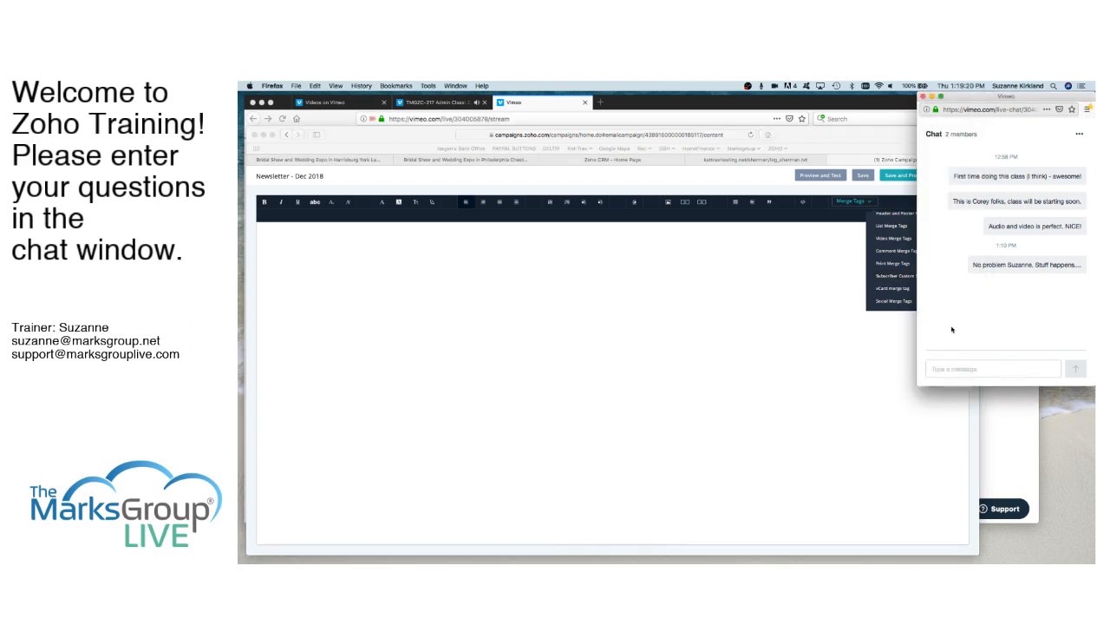
pyautogui.click(850, 350)
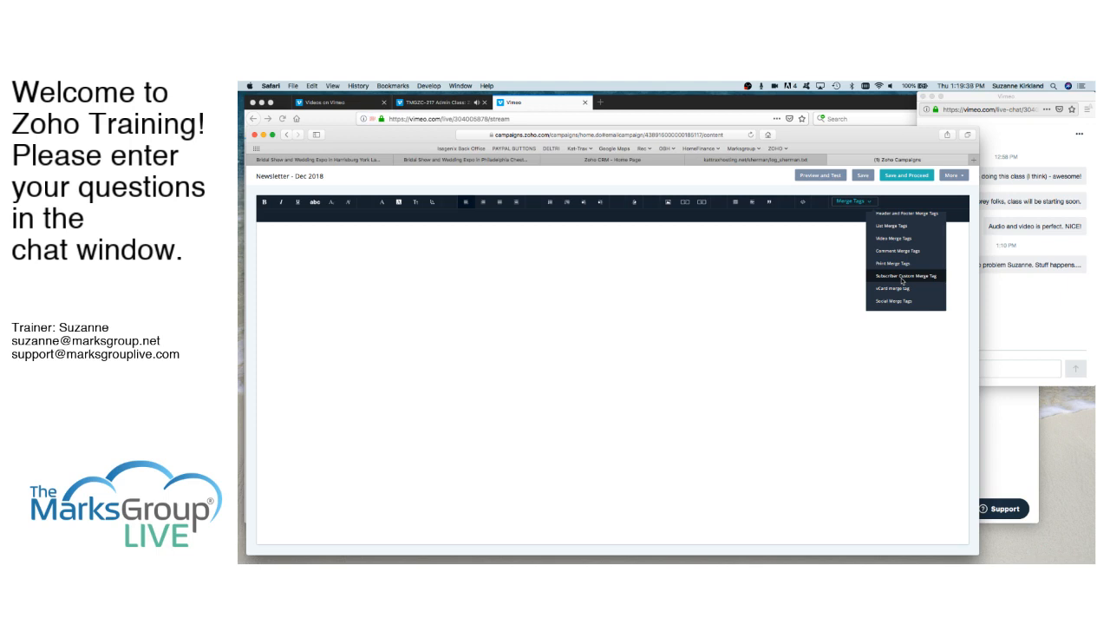
pyautogui.click(903, 281)
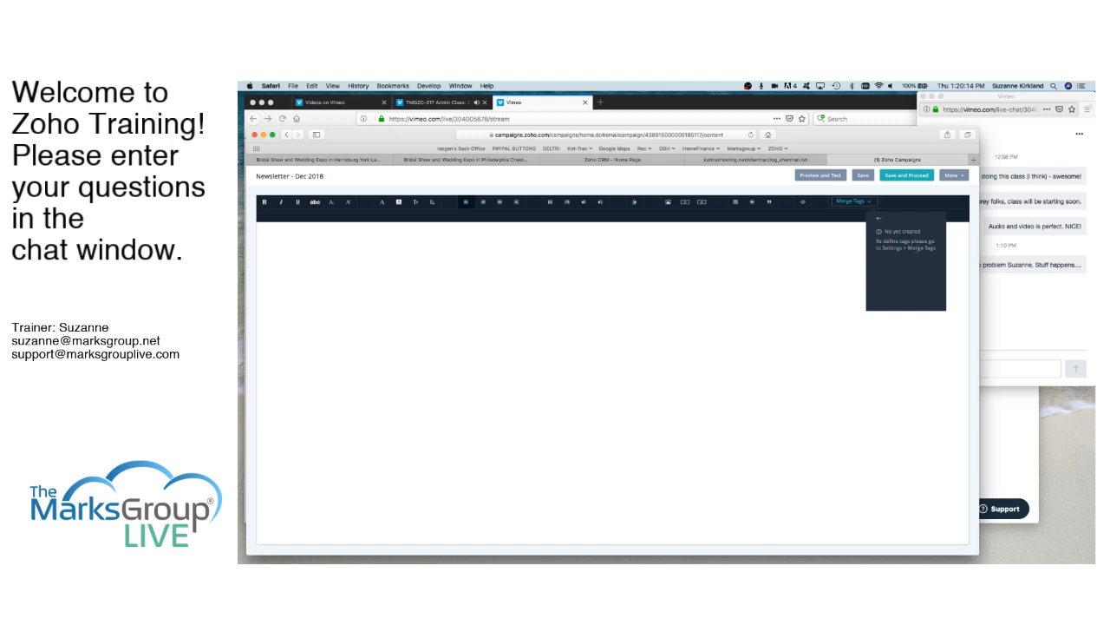
pyautogui.click(789, 269)
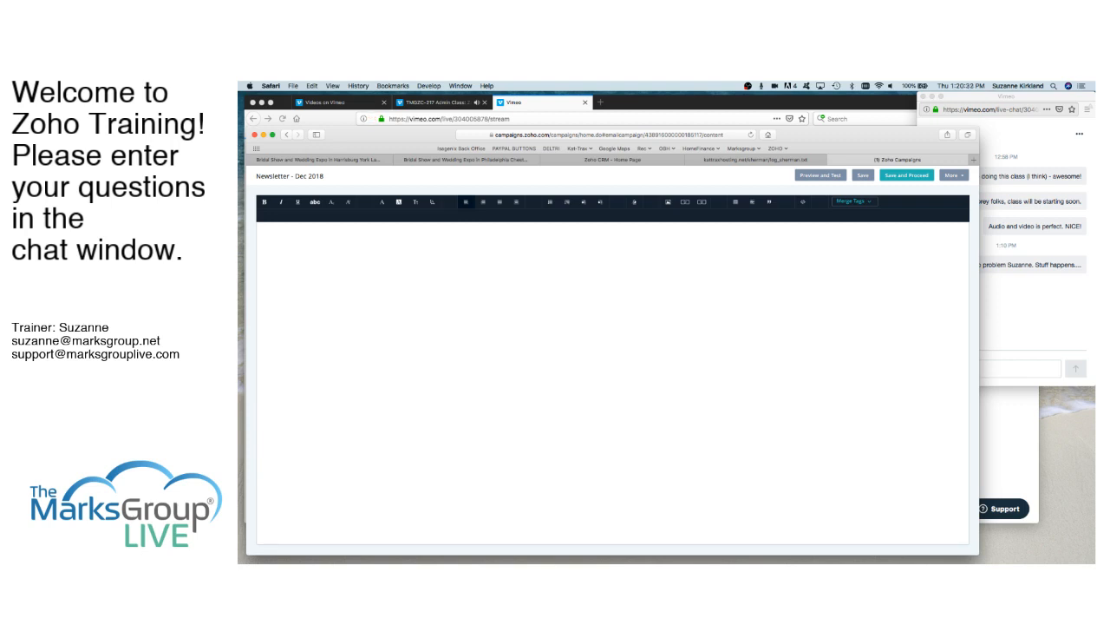
# - Write "Hi" followed by the subscriber's first name merge tag and a comma, with "blah blah blah" on the line below
pyautogui.write('Hi')
pyautogui.click(868, 203)
pyautogui.click(868, 224)
pyautogui.click(863, 245)
pyautogui.write('blah blah blah')
# - Upload IMG_5146.jpg from the Ollie folder on the Desktop as an image below the text
pyautogui.click(669, 203)
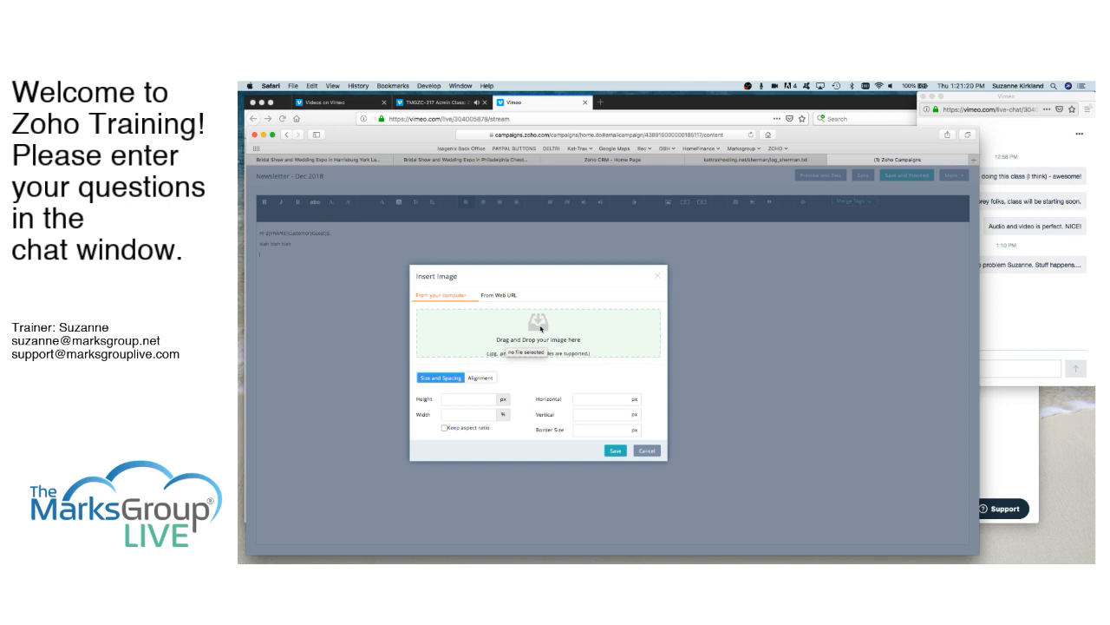
pyautogui.click(541, 328)
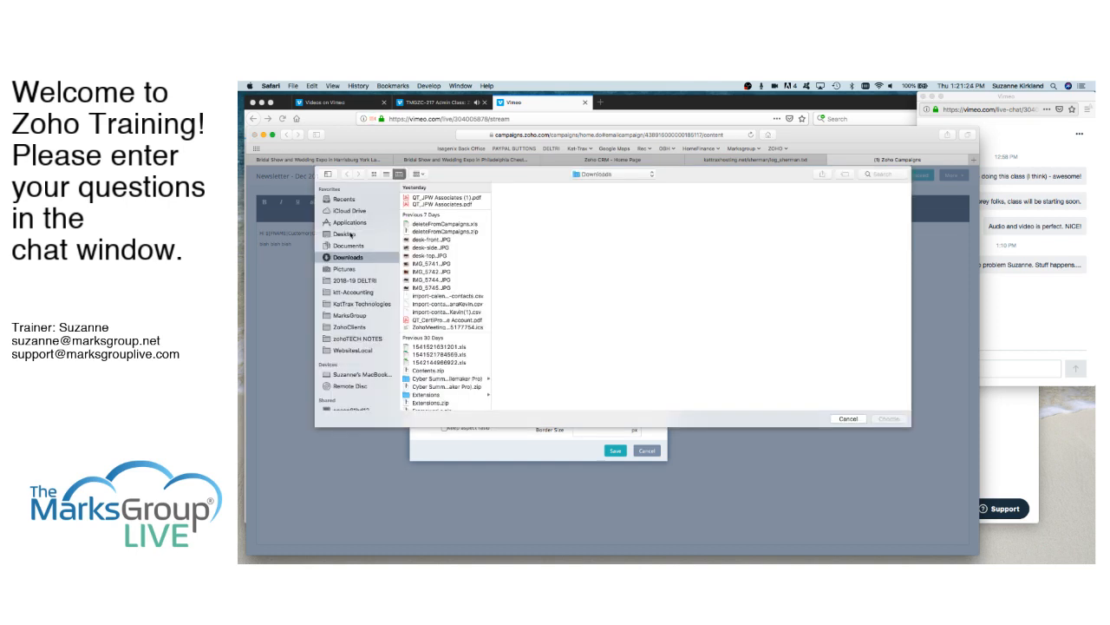
pyautogui.click(351, 235)
pyautogui.scroll(-5, 433, 342)
pyautogui.scroll(-8, 433, 343)
pyautogui.scroll(2, 433, 342)
pyautogui.scroll(-1, 433, 344)
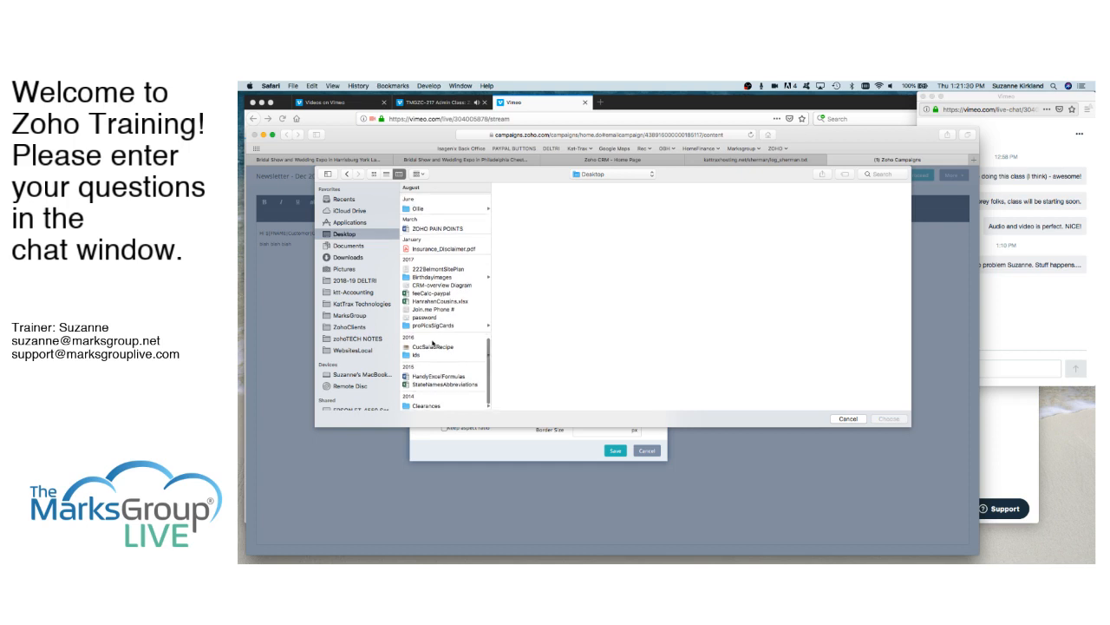
pyautogui.scroll(5, 433, 343)
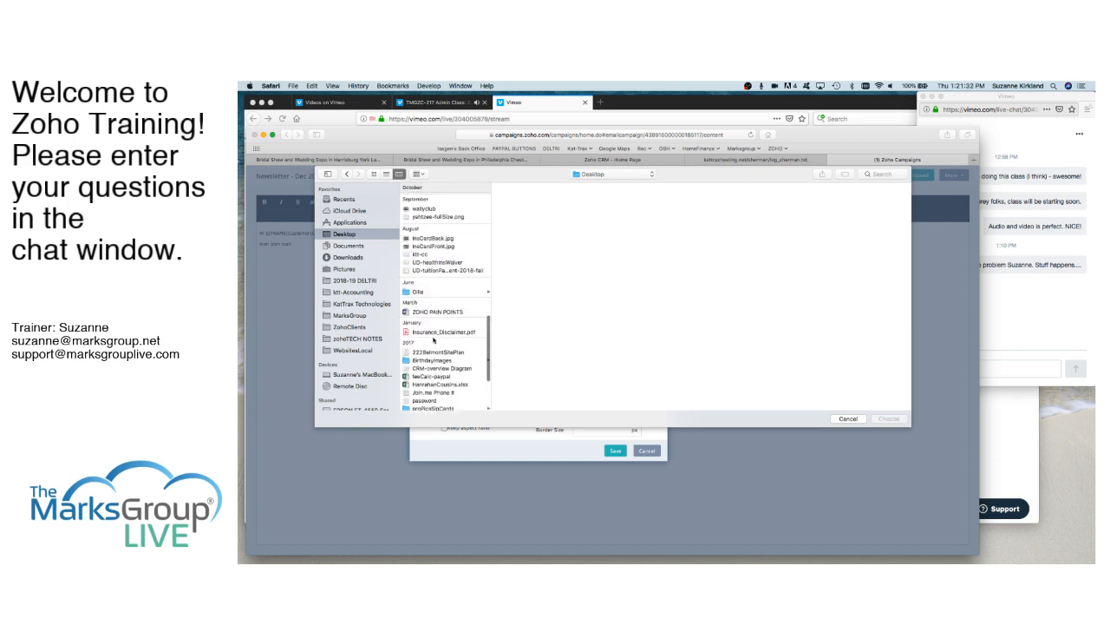
pyautogui.click(419, 326)
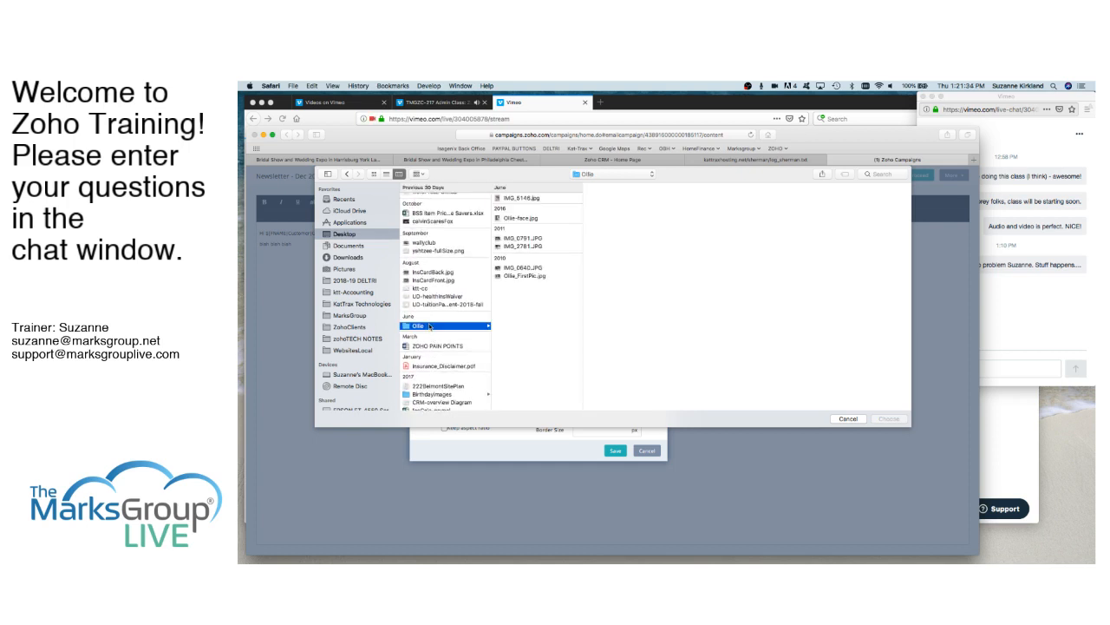
pyautogui.click(525, 198)
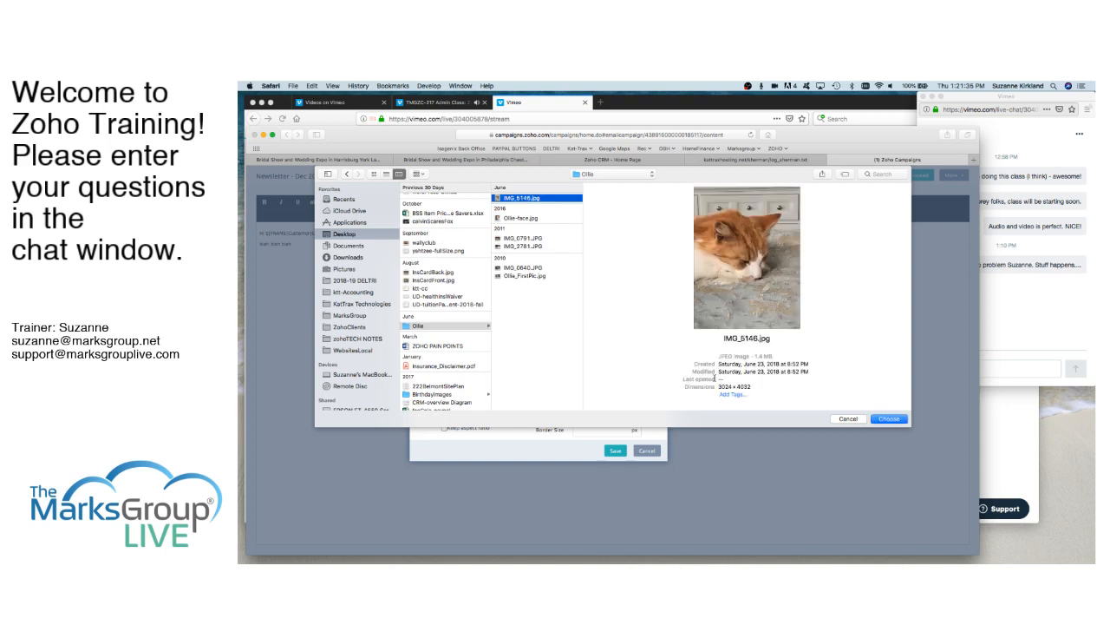
pyautogui.click(883, 419)
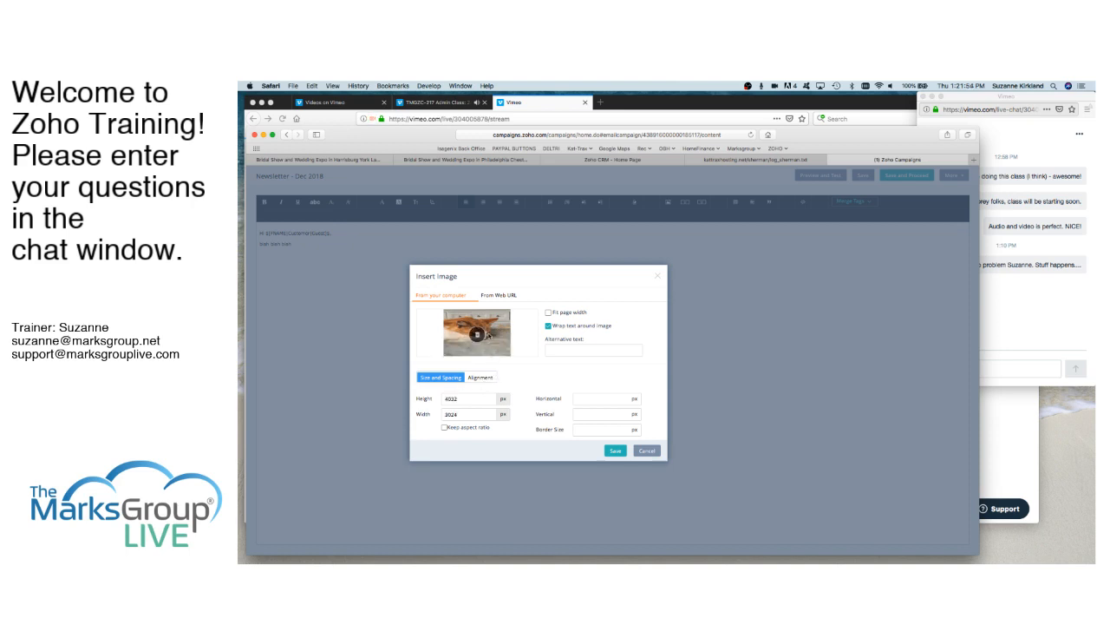
# - Keep the image's aspect ratio, set its height to 500 px and insert it into the email
pyautogui.click(445, 428)
pyautogui.click(460, 399)
pyautogui.moveTo(460, 399); pyautogui.dragTo(429, 397)
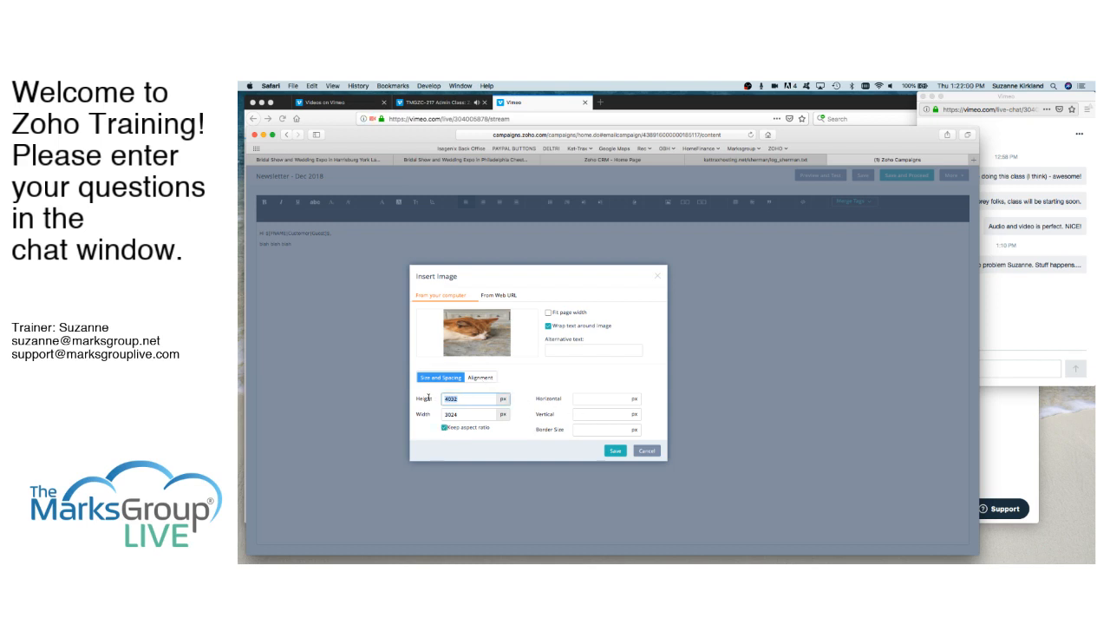
pyautogui.write('500')
pyautogui.click(615, 450)
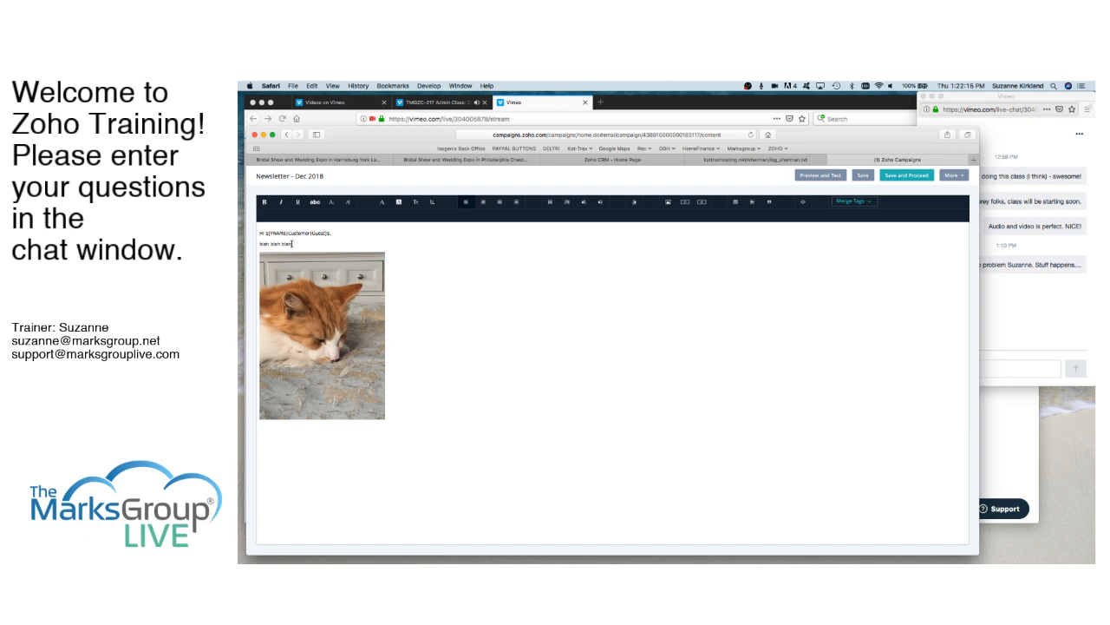
# - View the link options for the "blah blah blah" line without adding a link
pyautogui.moveTo(292, 243); pyautogui.dragTo(254, 243)
pyautogui.click(685, 202)
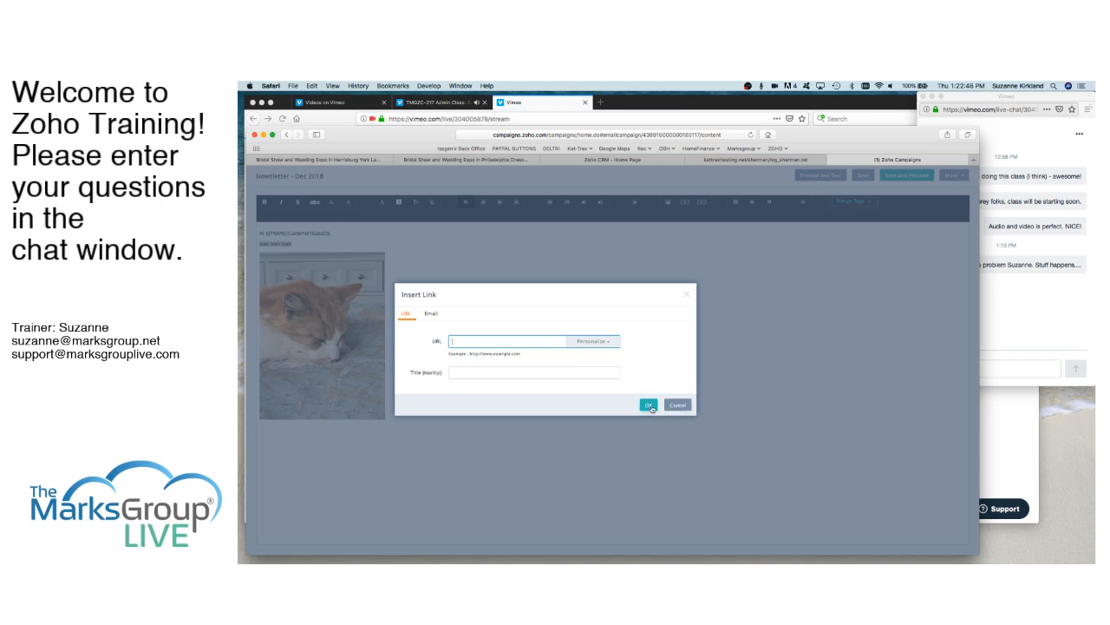
pyautogui.click(680, 406)
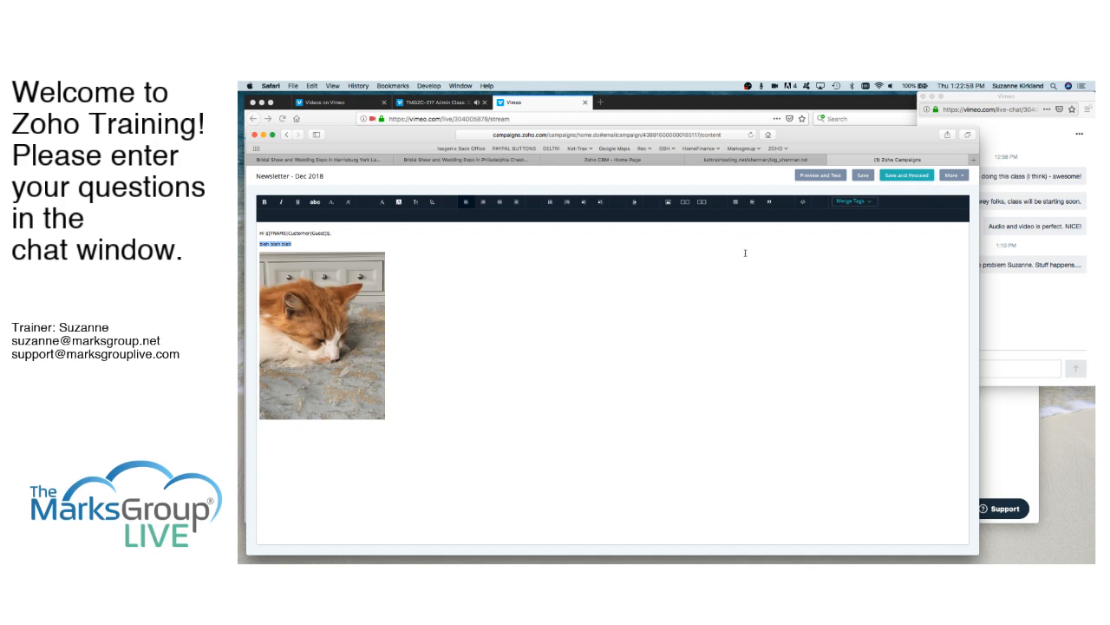
# - Save the email content and keep The Zoho Campaigns Theme as its header and footer theme
pyautogui.click(905, 178)
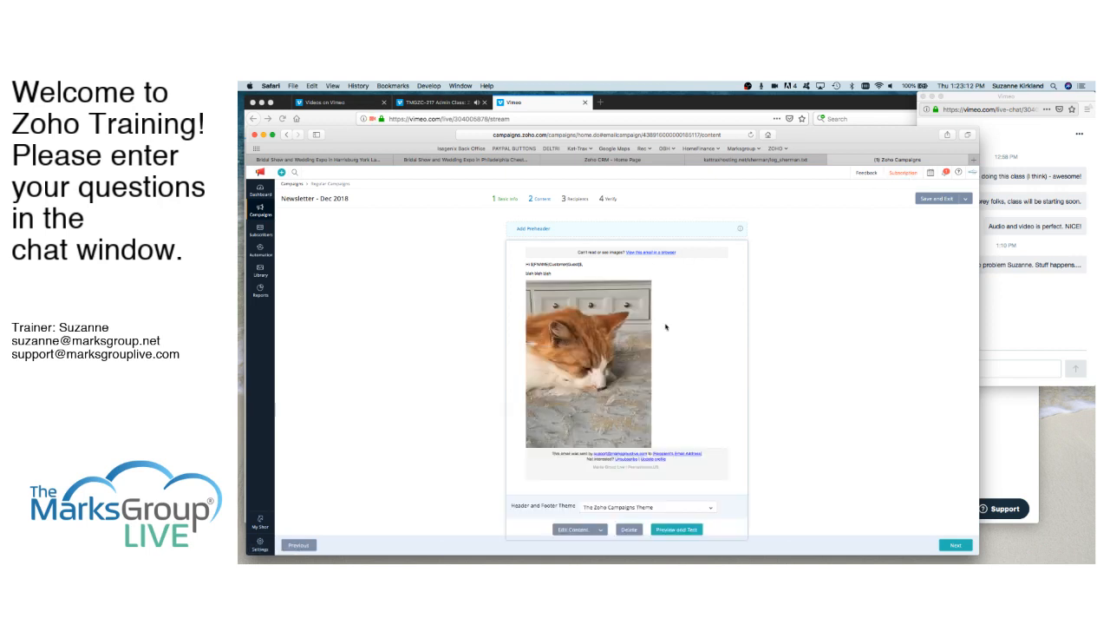
pyautogui.scroll(-1, 666, 327)
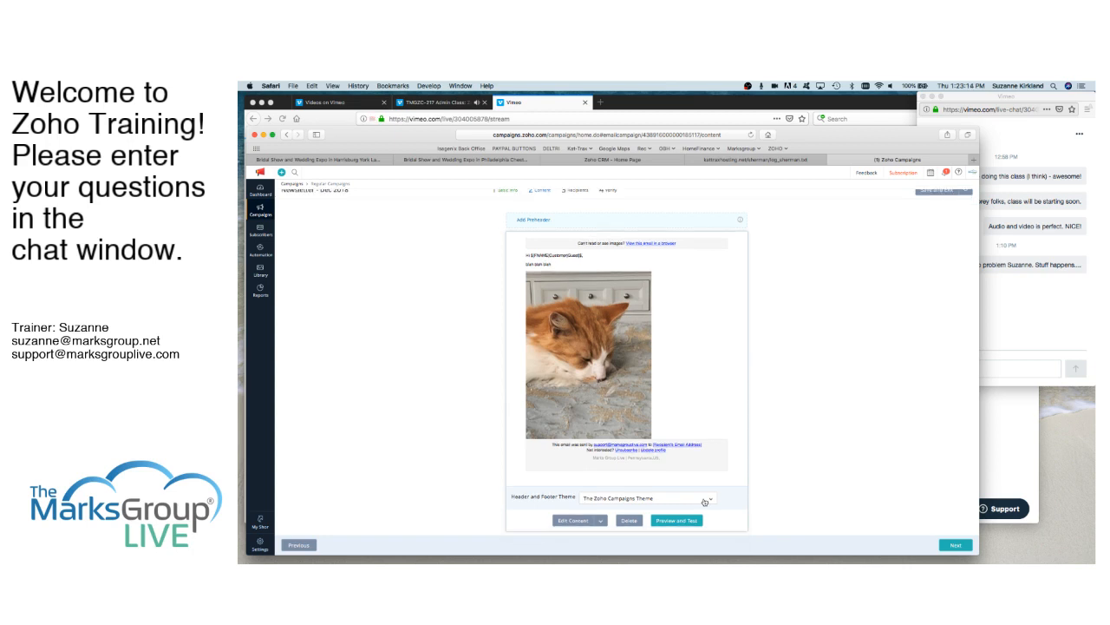
pyautogui.click(707, 502)
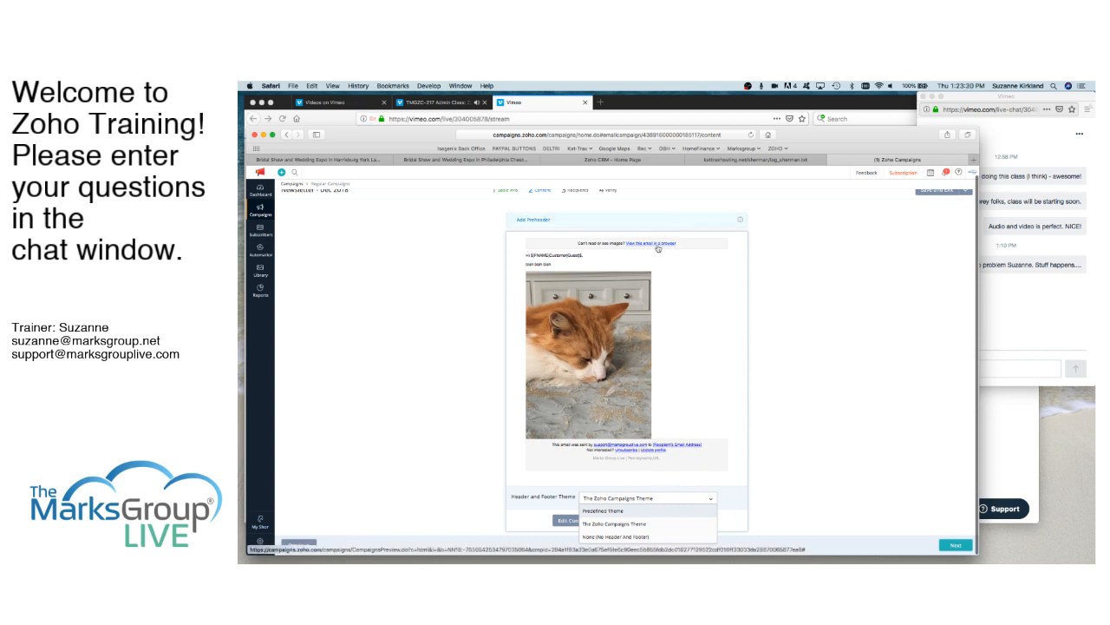
pyautogui.click(629, 528)
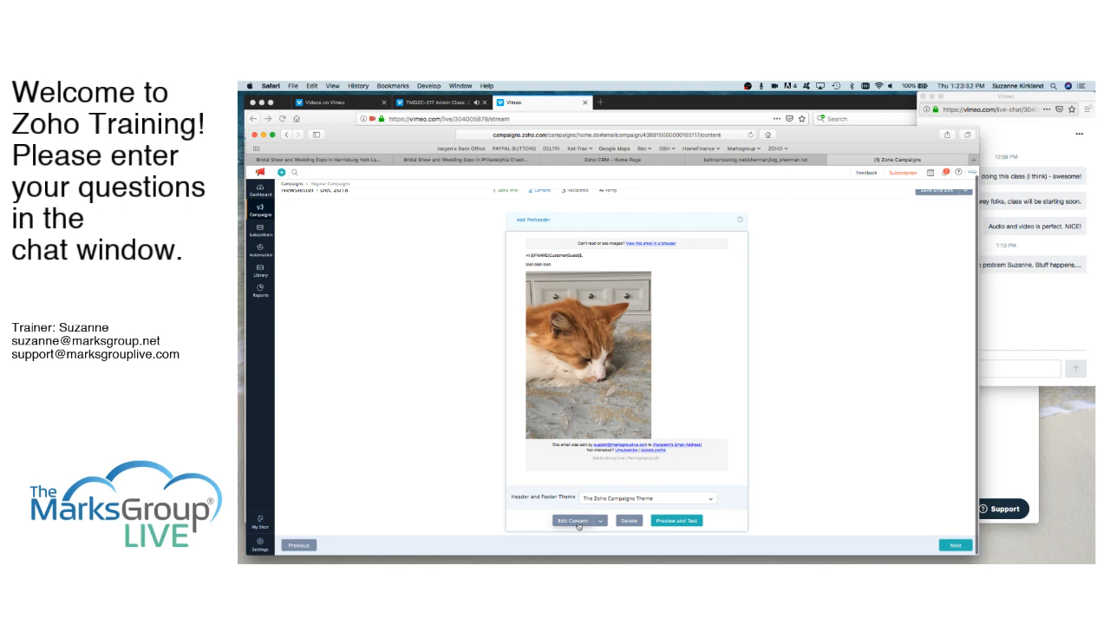
# - Choose the CRM Contacts mailing list as the campaign's recipients and continue to the verification stage
pyautogui.click(956, 546)
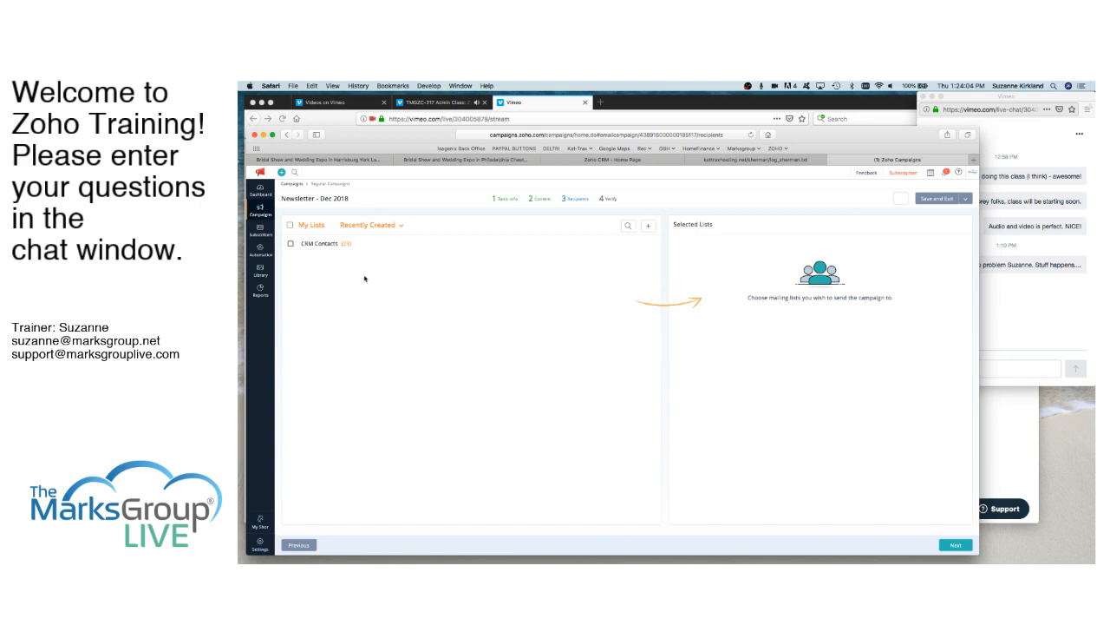
pyautogui.click(291, 245)
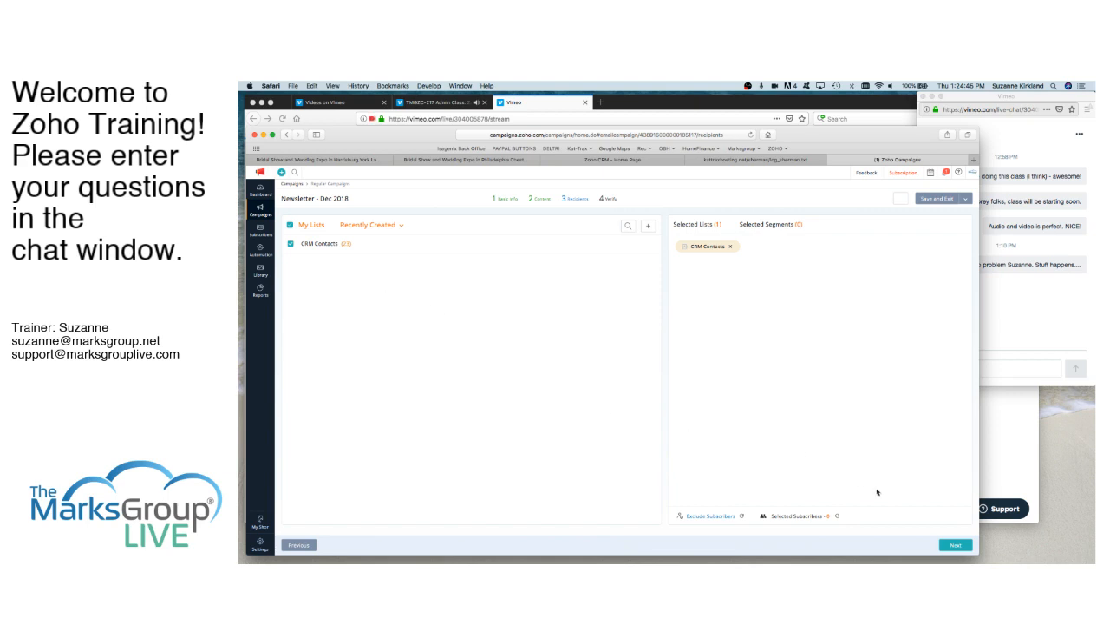
pyautogui.click(956, 545)
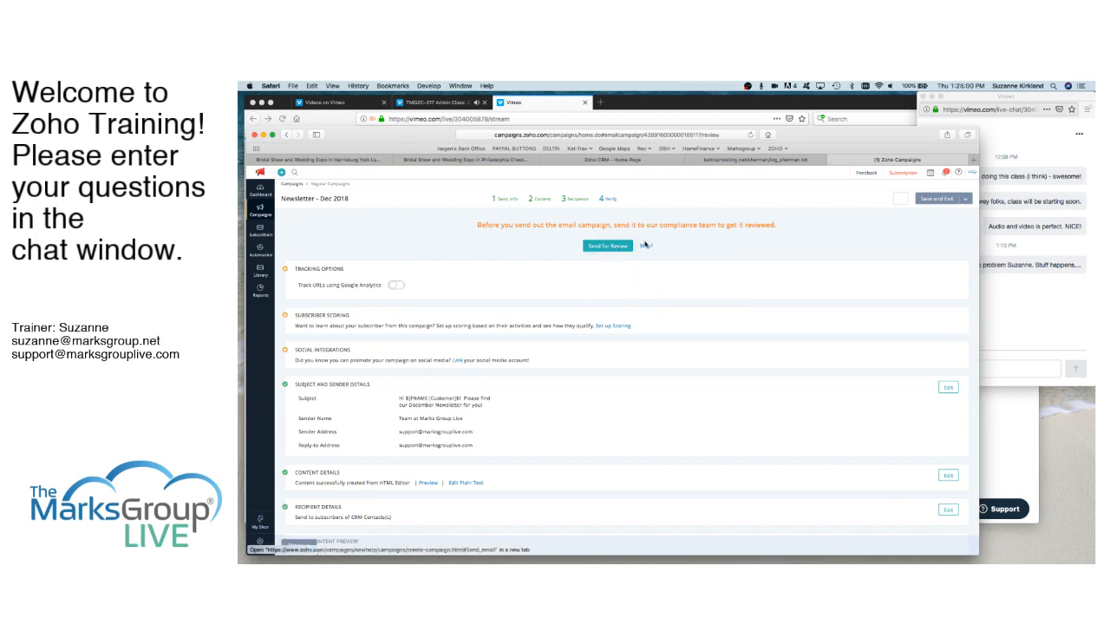
# - Review the verification page's tracking, sender, content, recipient, CRM integration and other option sections
pyautogui.moveTo(647, 248)
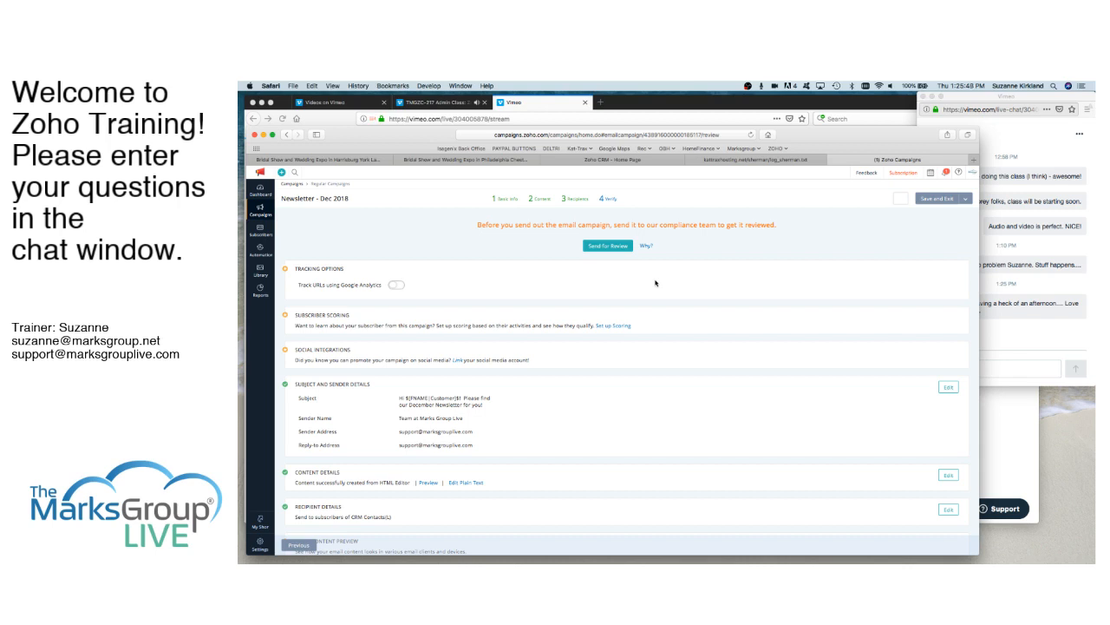
pyautogui.scroll(-1, 550, 378)
pyautogui.scroll(-3, 550, 378)
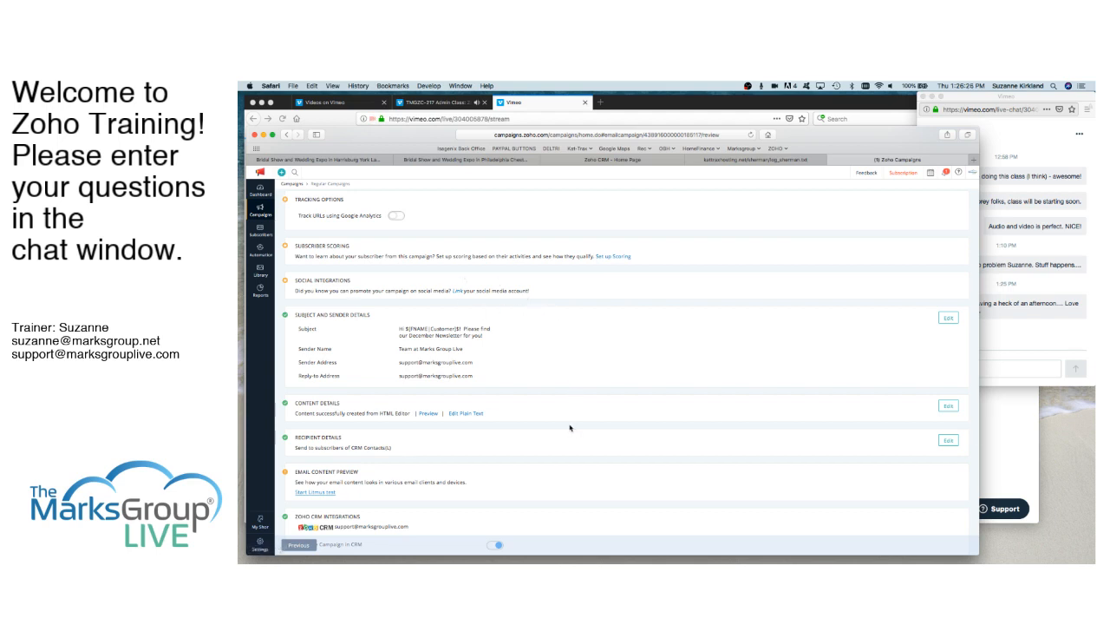
pyautogui.scroll(-2, 570, 427)
pyautogui.scroll(-2, 570, 427)
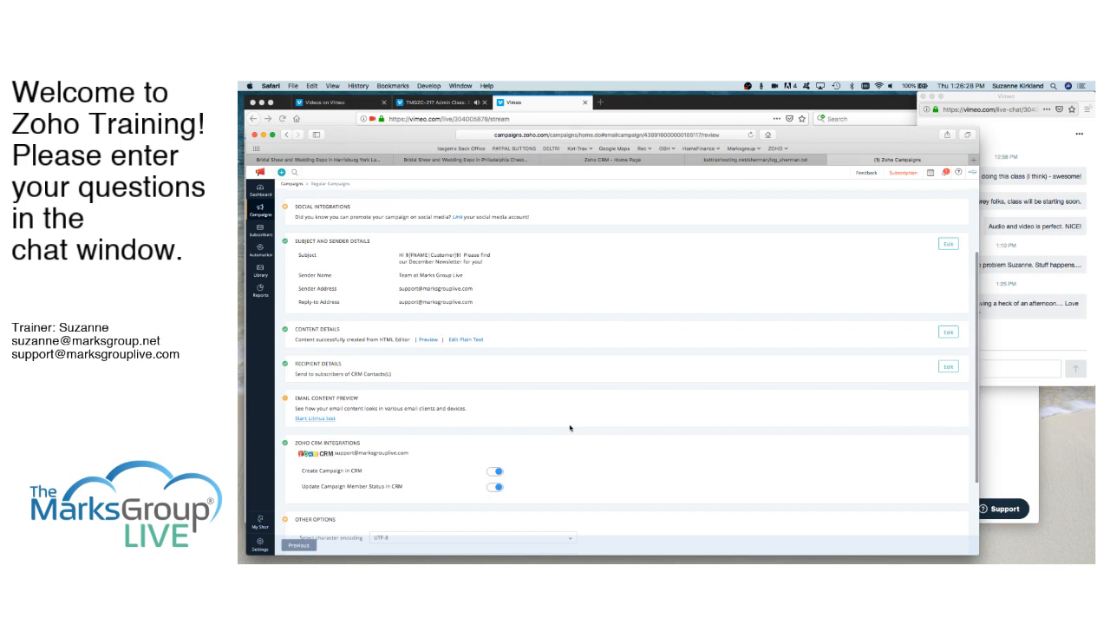
pyautogui.scroll(-3, 570, 426)
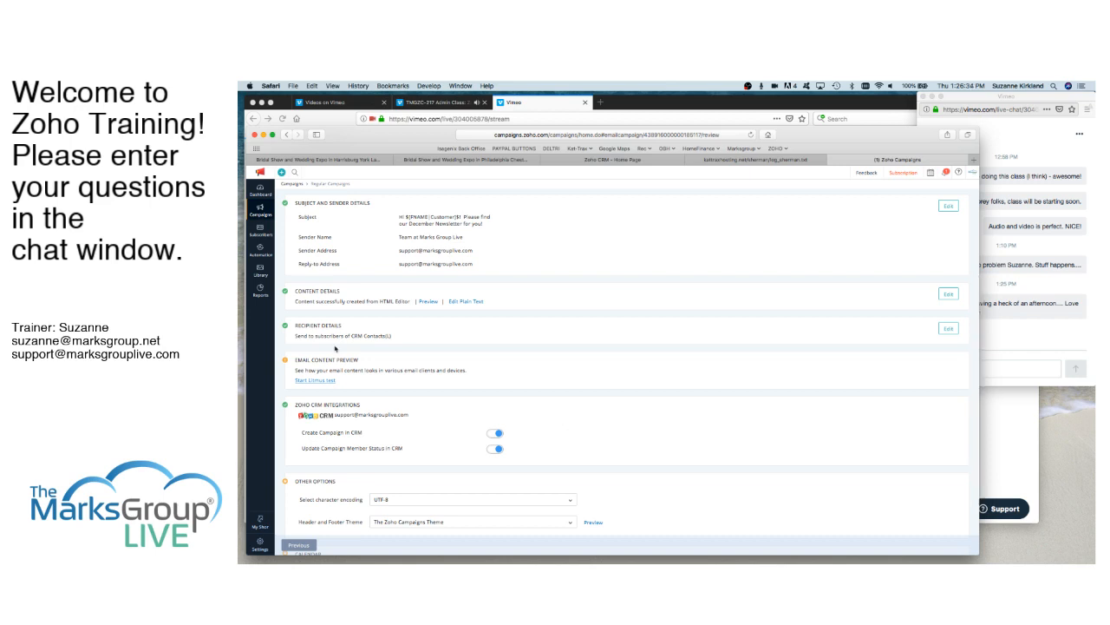
# - Enable workflow setup for the campaign and view the workflow choices for opens without selecting one
pyautogui.scroll(-5, 443, 465)
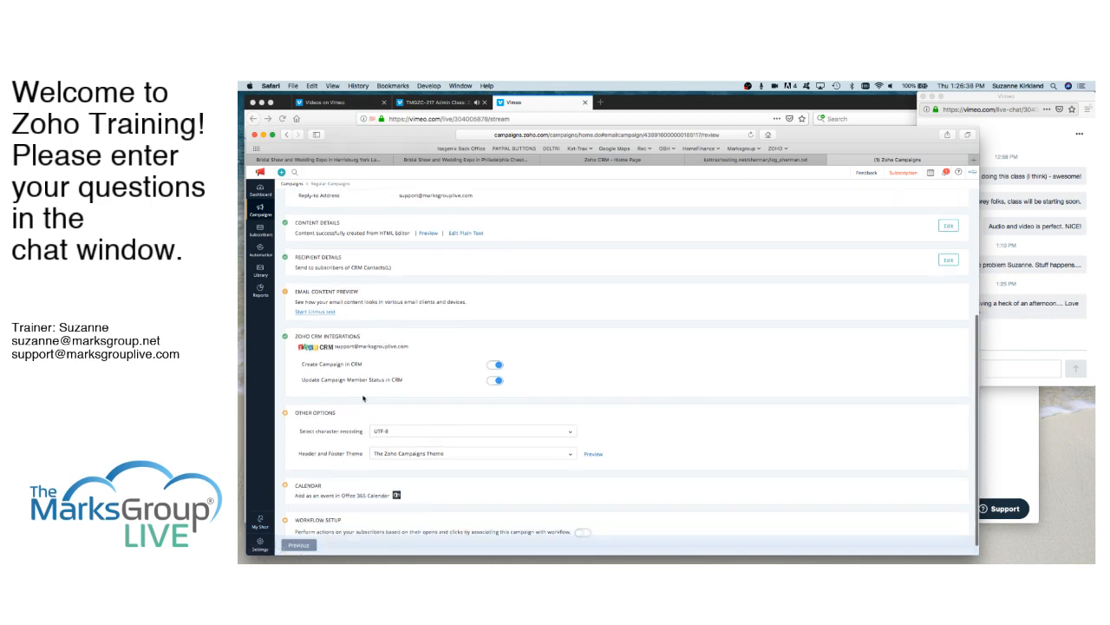
pyautogui.click(499, 365)
pyautogui.scroll(-1, 508, 380)
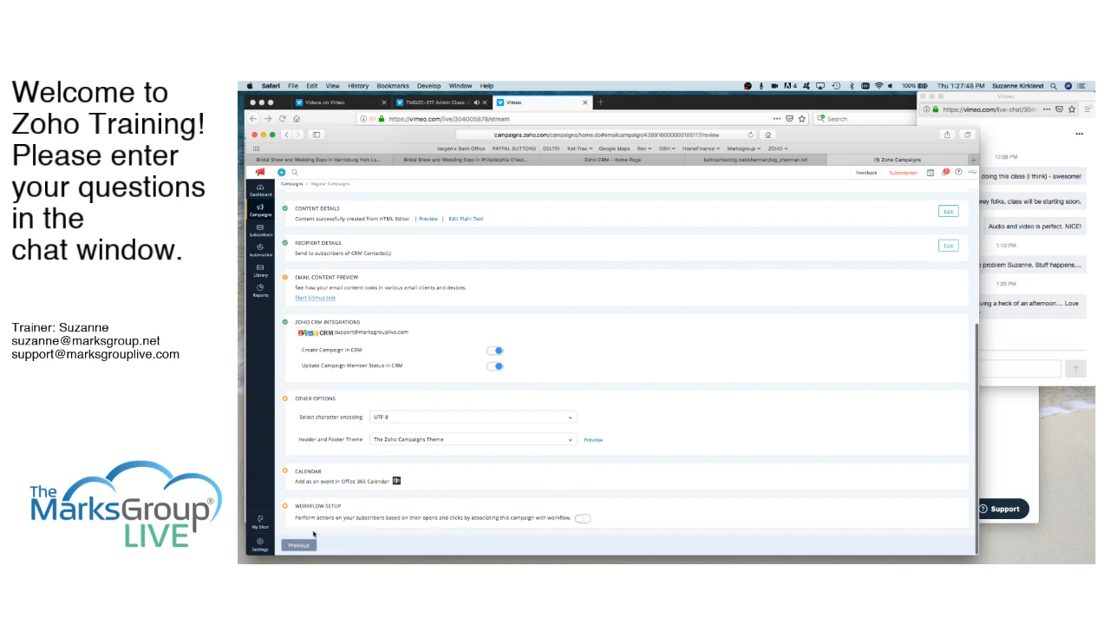
pyautogui.click(580, 520)
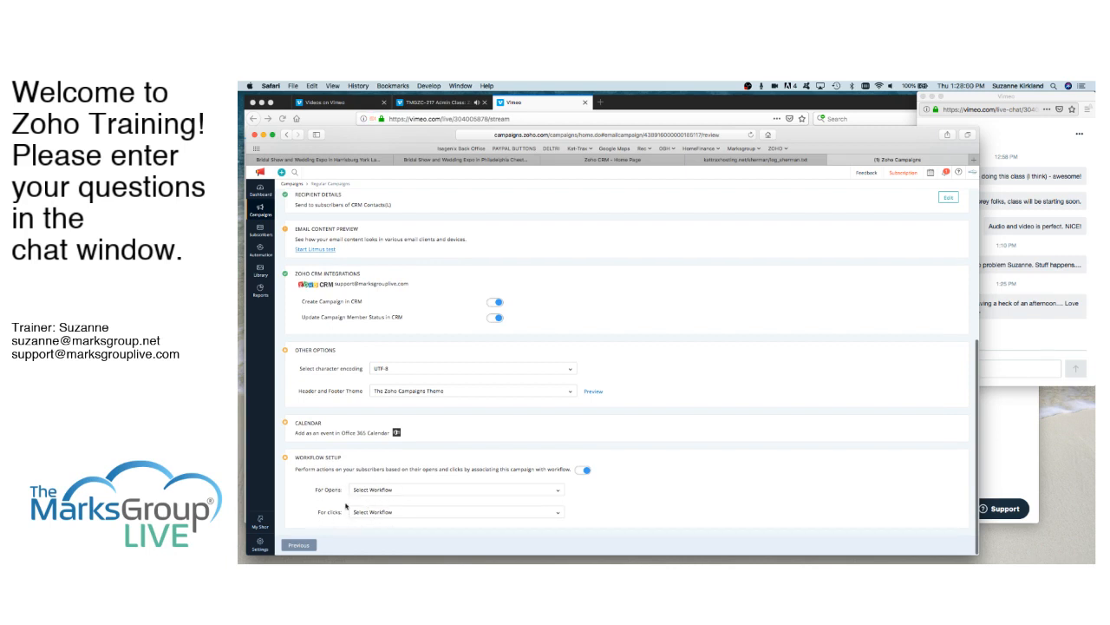
pyautogui.click(430, 491)
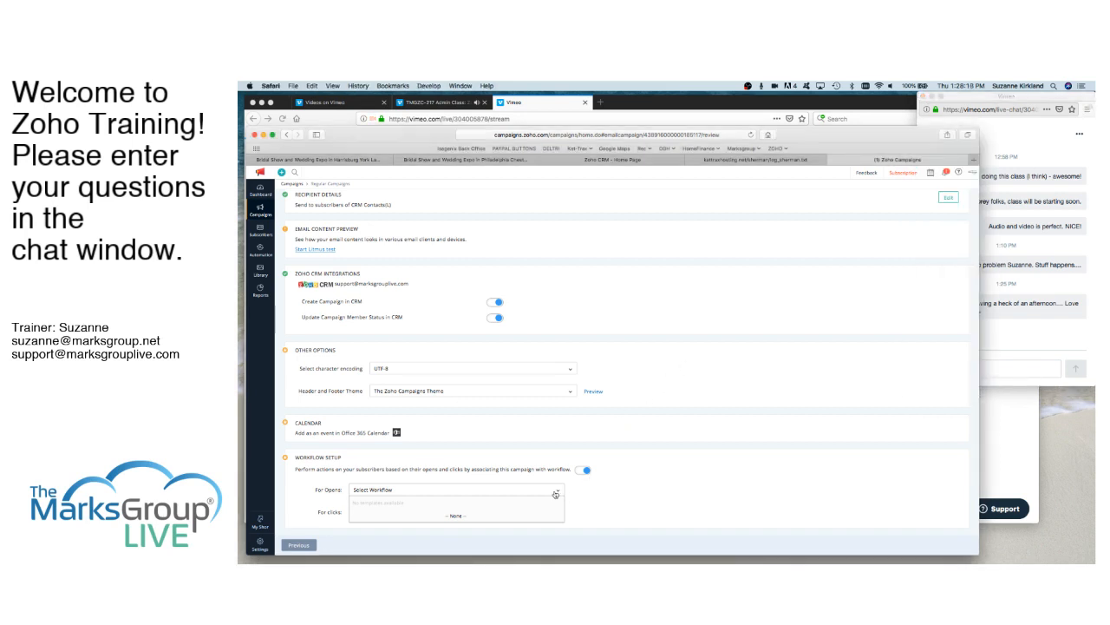
pyautogui.click(617, 498)
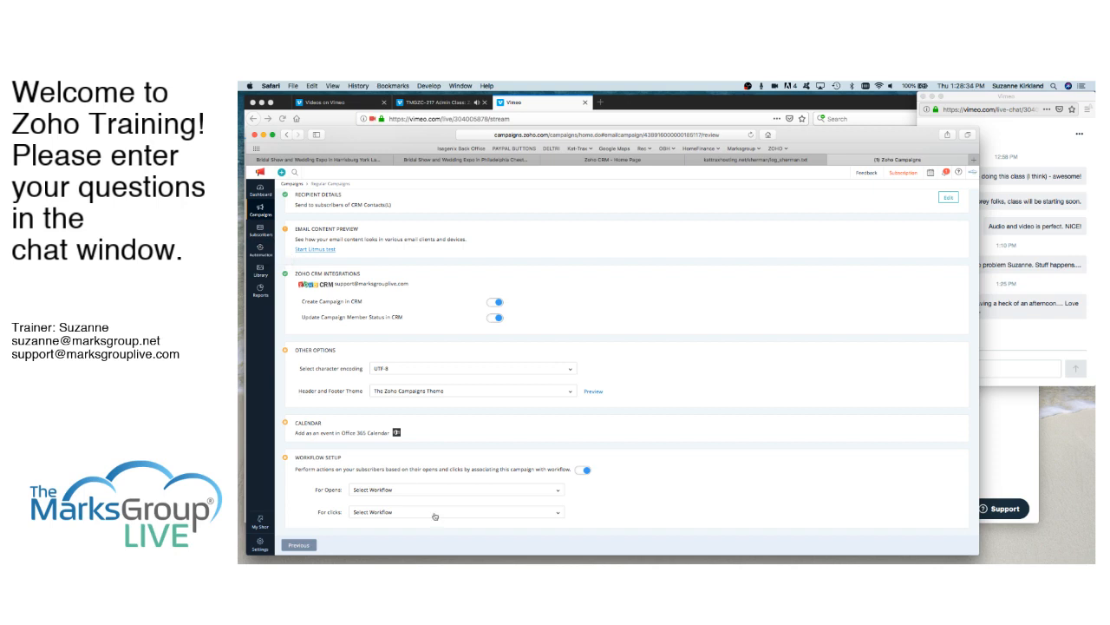
# - Save the Newsletter - Dec 2018 campaign, exit its verification stage and look over the additional actions for the saved draft
pyautogui.scroll(5, 664, 375)
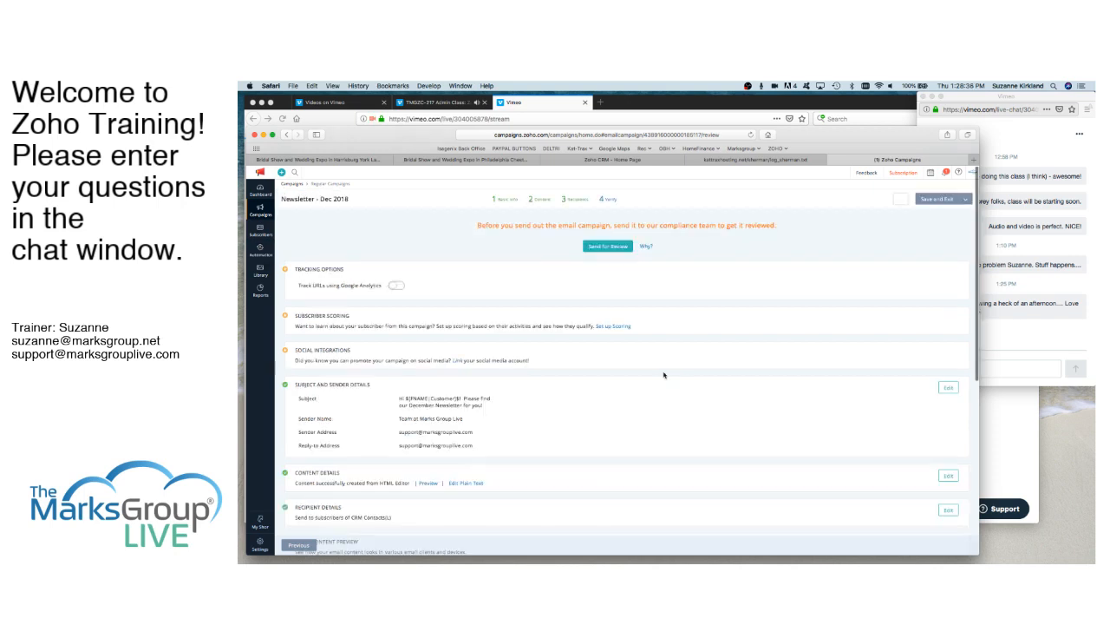
pyautogui.scroll(-2, 664, 375)
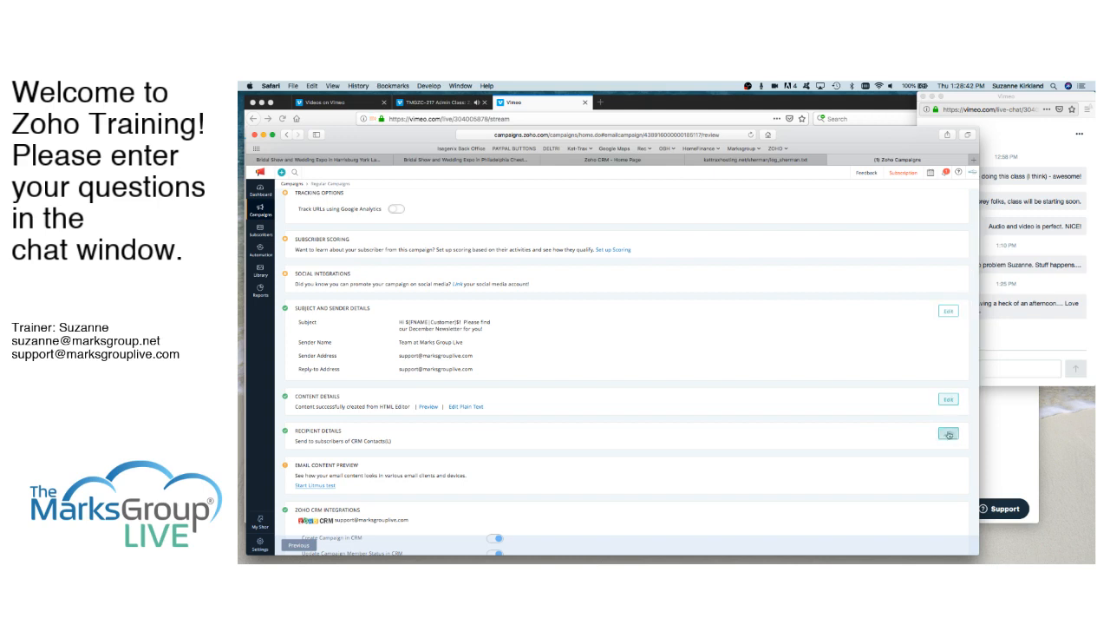
pyautogui.scroll(2, 849, 345)
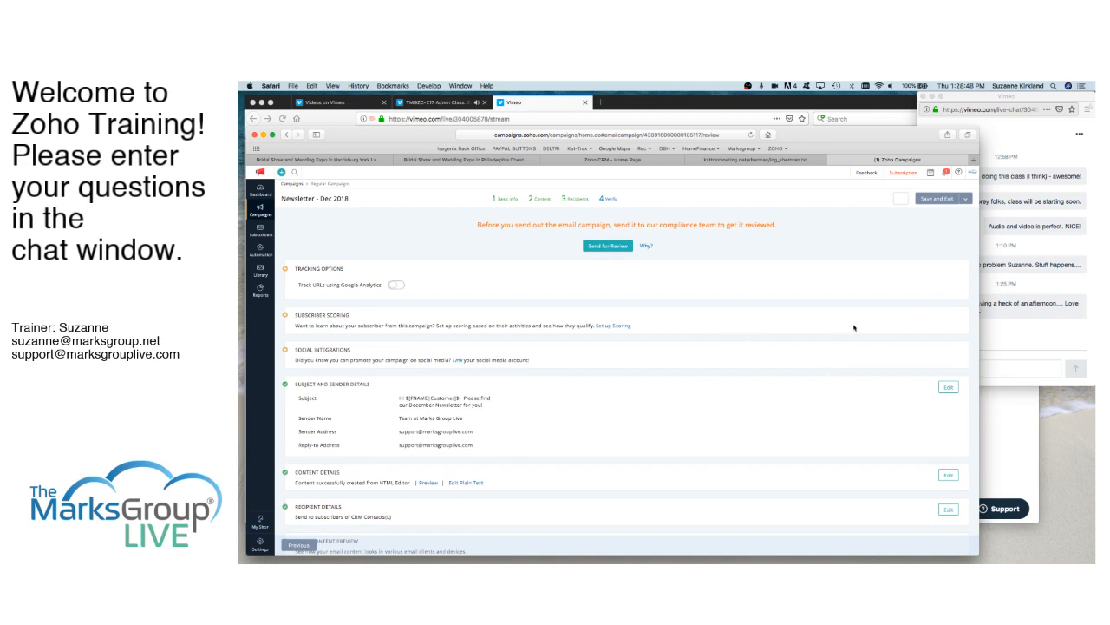
pyautogui.scroll(-5, 813, 426)
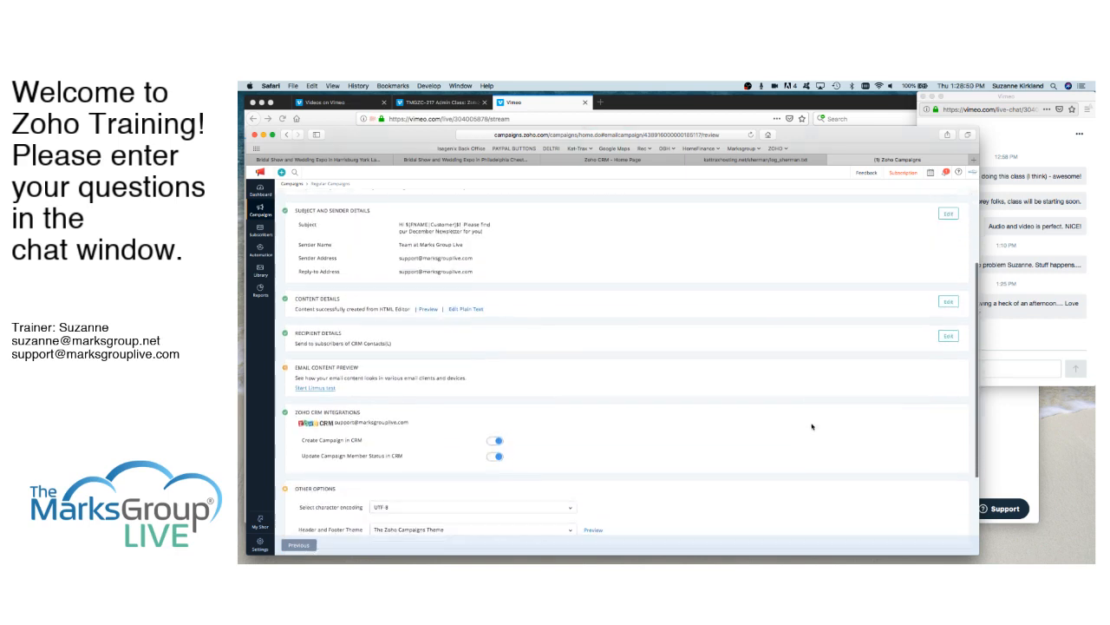
pyautogui.scroll(3, 812, 426)
pyautogui.scroll(2, 812, 426)
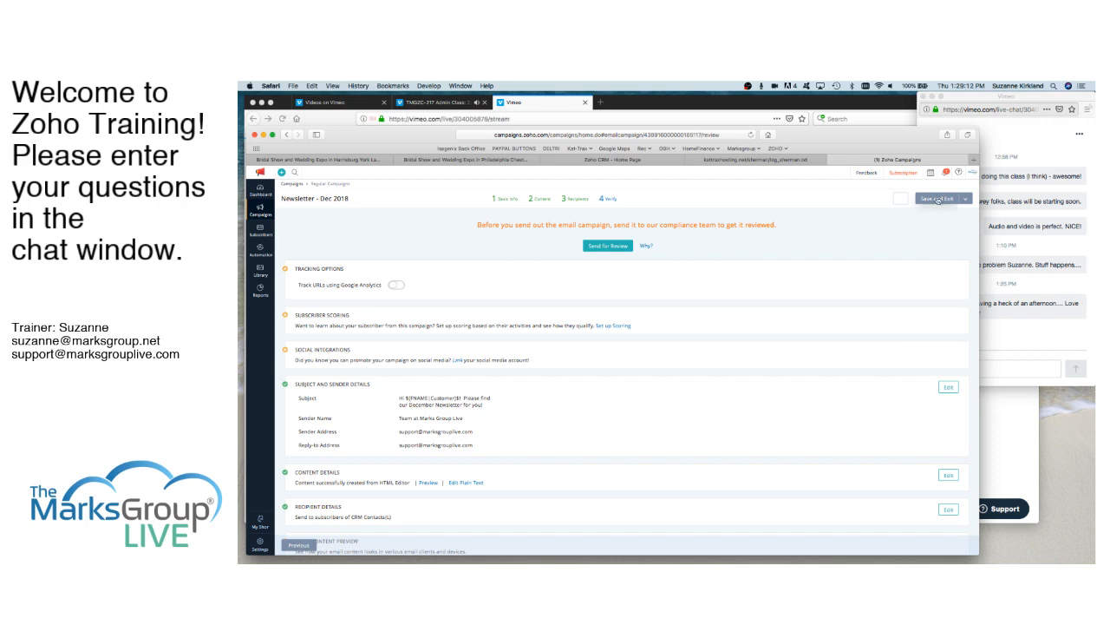
pyautogui.scroll(-10, 809, 396)
pyautogui.scroll(10, 808, 396)
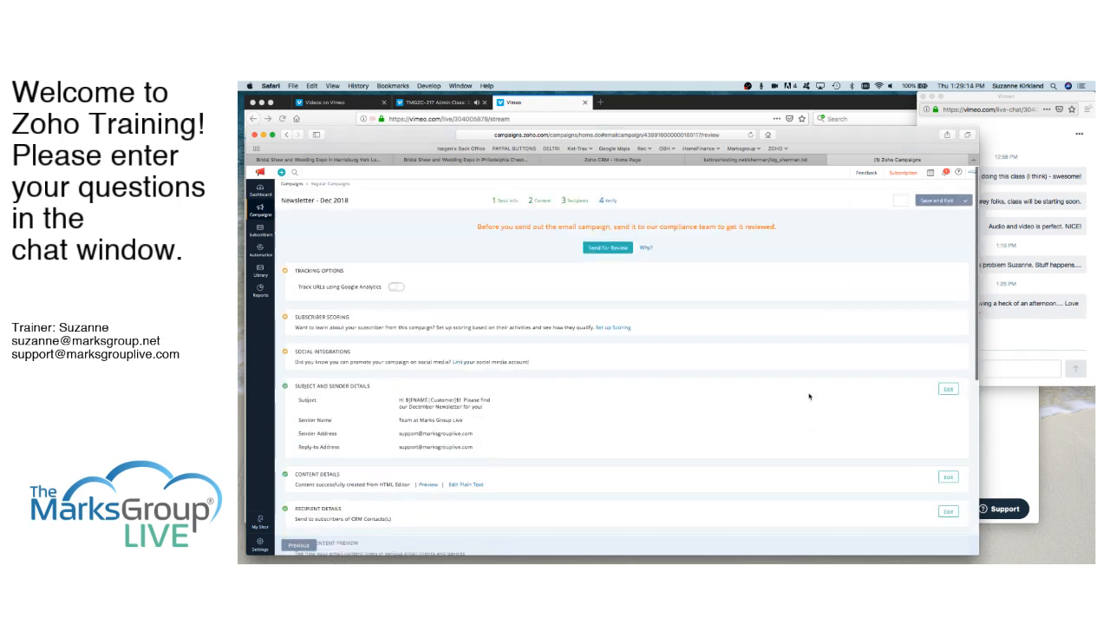
pyautogui.click(938, 199)
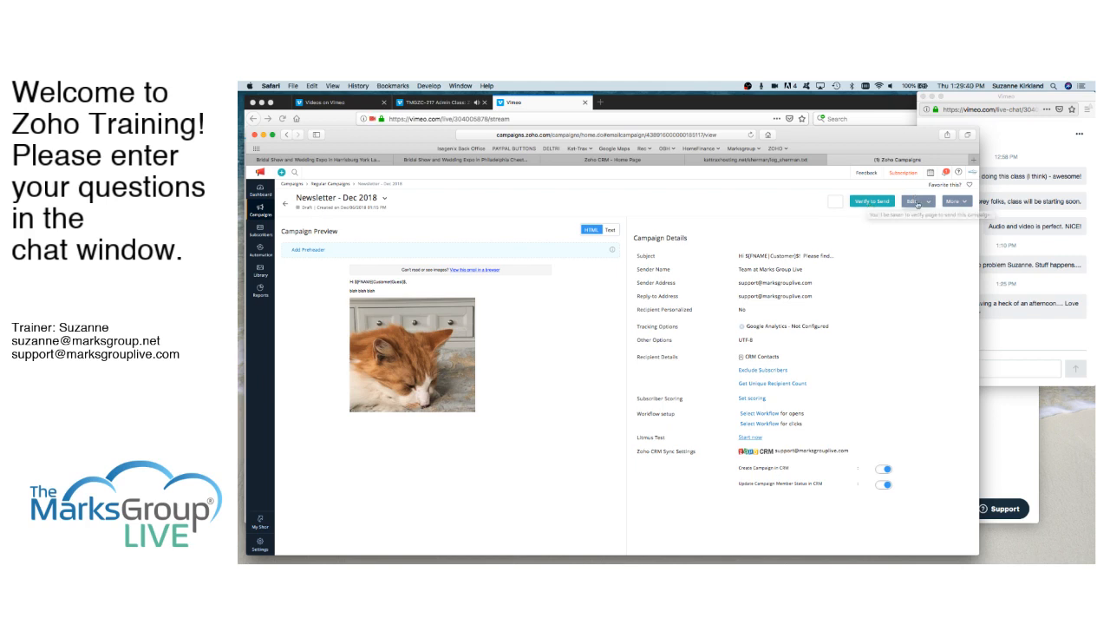
pyautogui.click(957, 201)
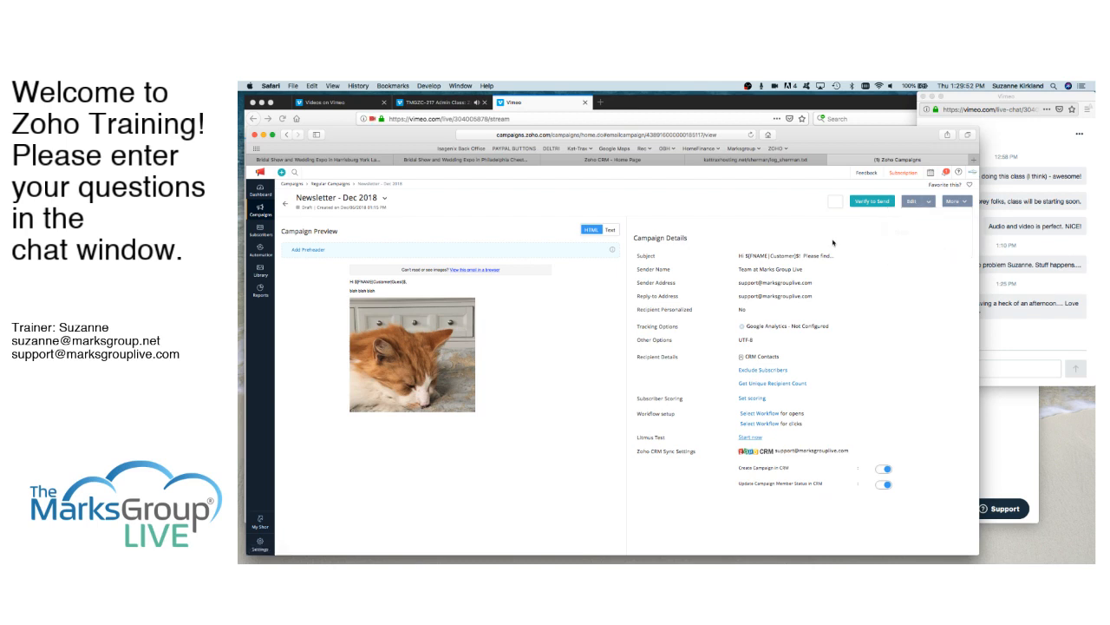
# - Show all subscribers and look over the list's additional actions and its options for adding new entries
pyautogui.moveTo(259, 213)
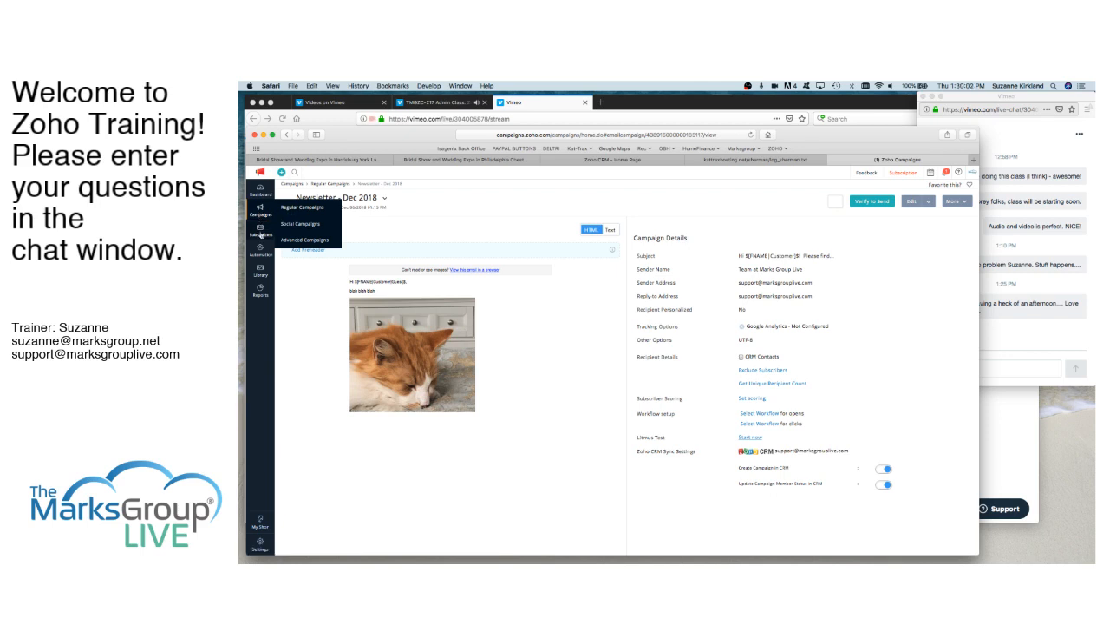
pyautogui.moveTo(261, 232)
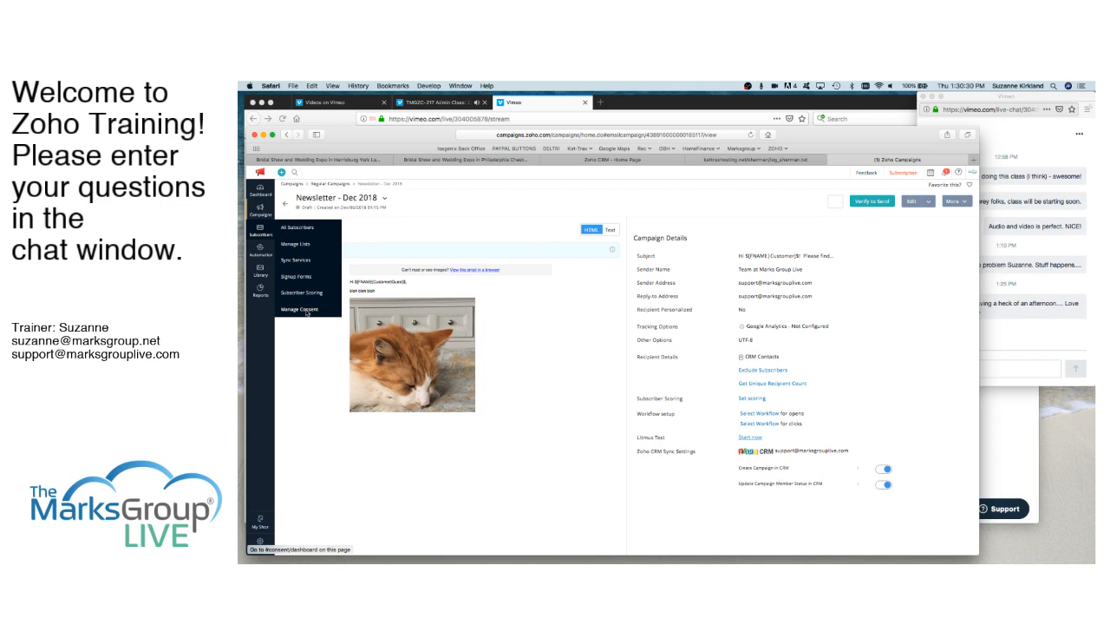
pyautogui.click(299, 229)
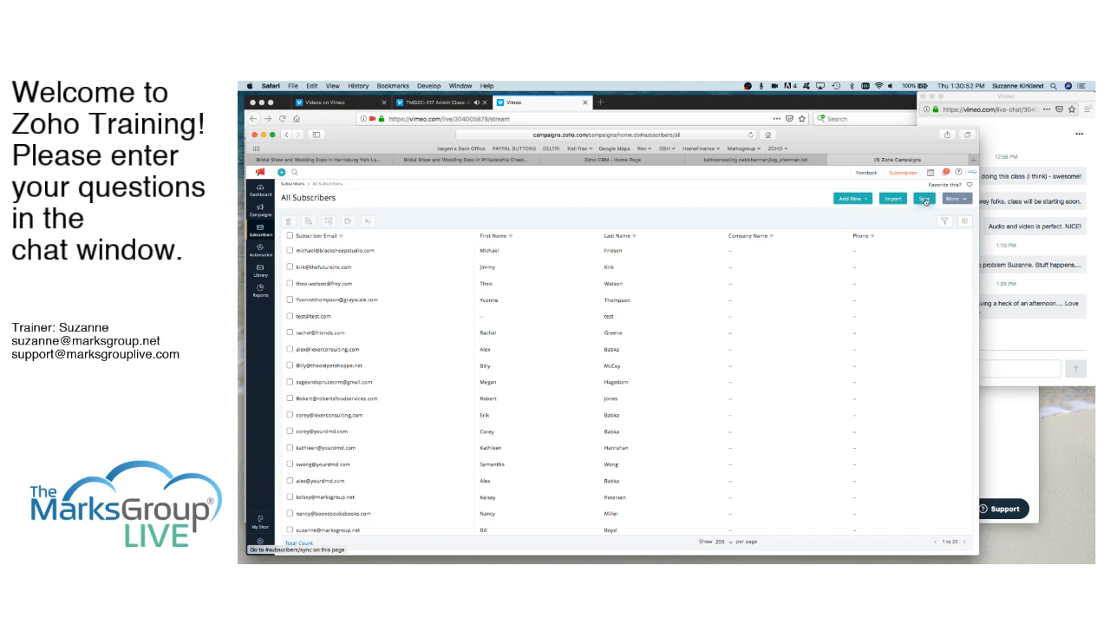
pyautogui.click(963, 201)
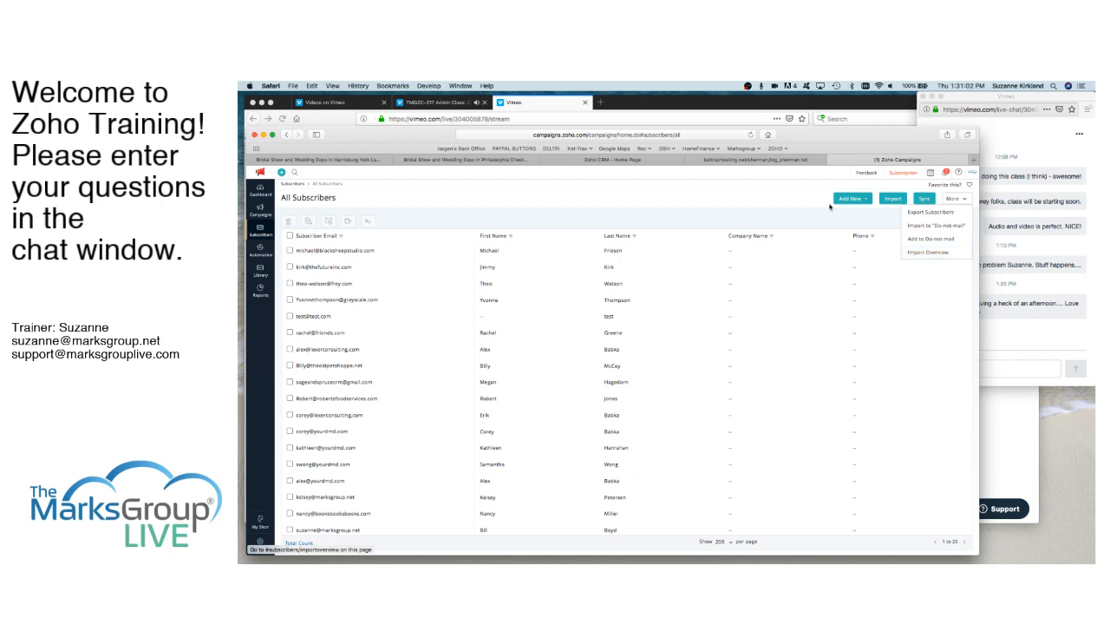
pyautogui.click(865, 199)
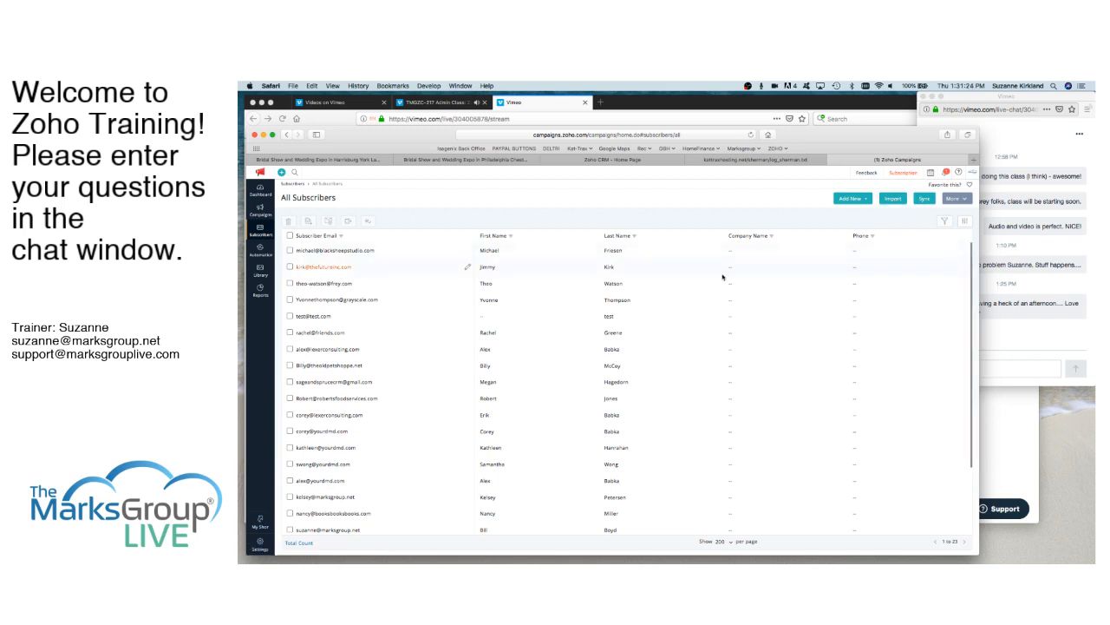
# - View the advanced search criteria for the subscriber list and close them without running a search
pyautogui.click(946, 222)
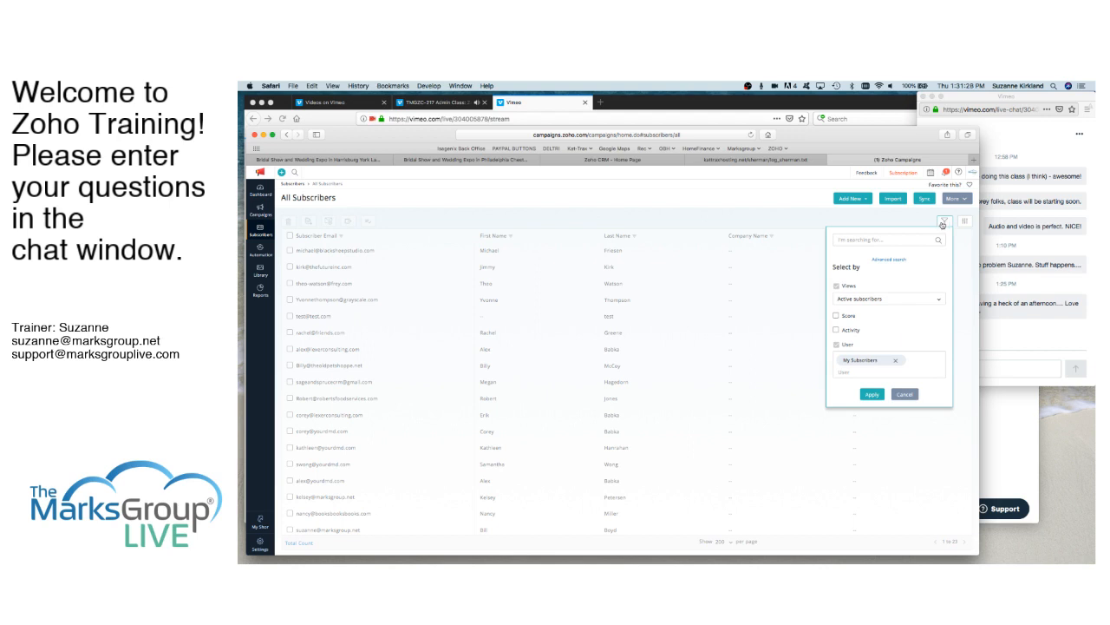
pyautogui.click(874, 240)
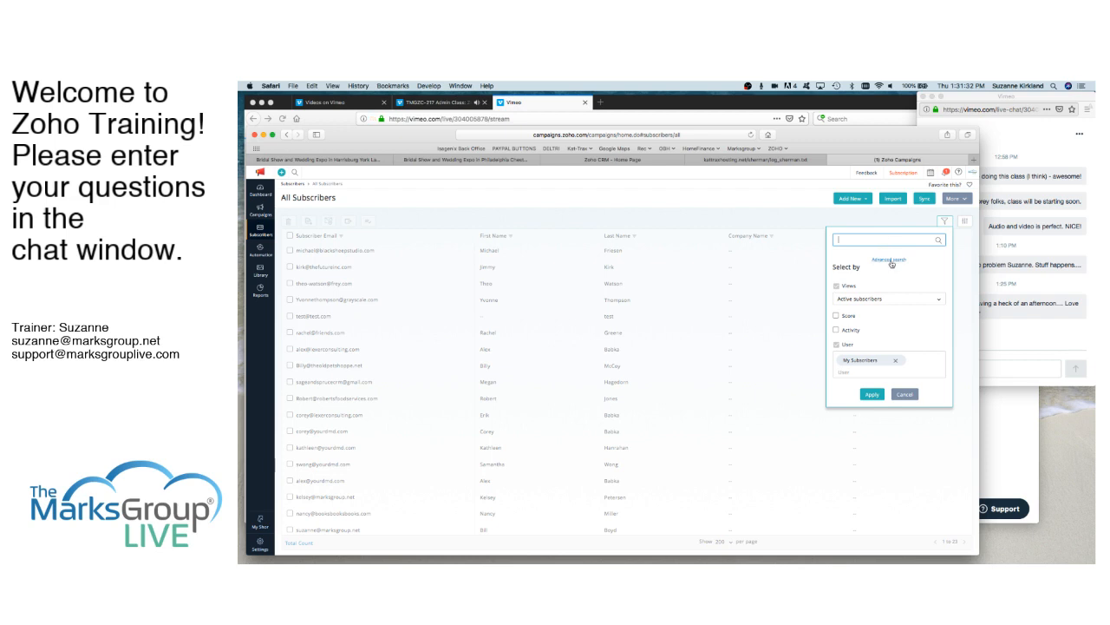
pyautogui.click(890, 260)
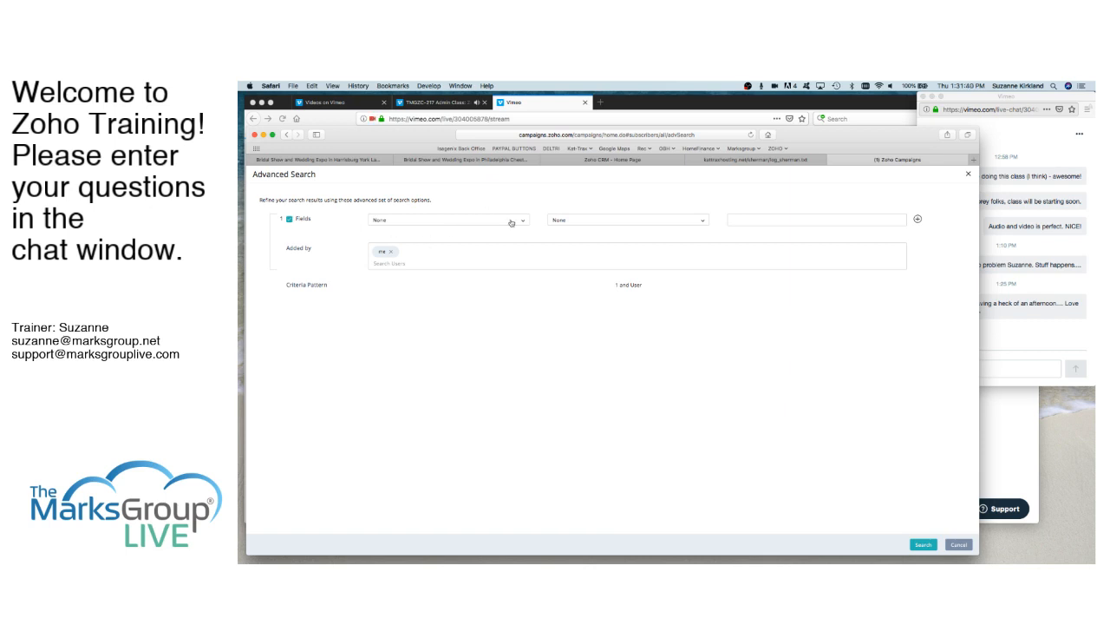
pyautogui.click(969, 175)
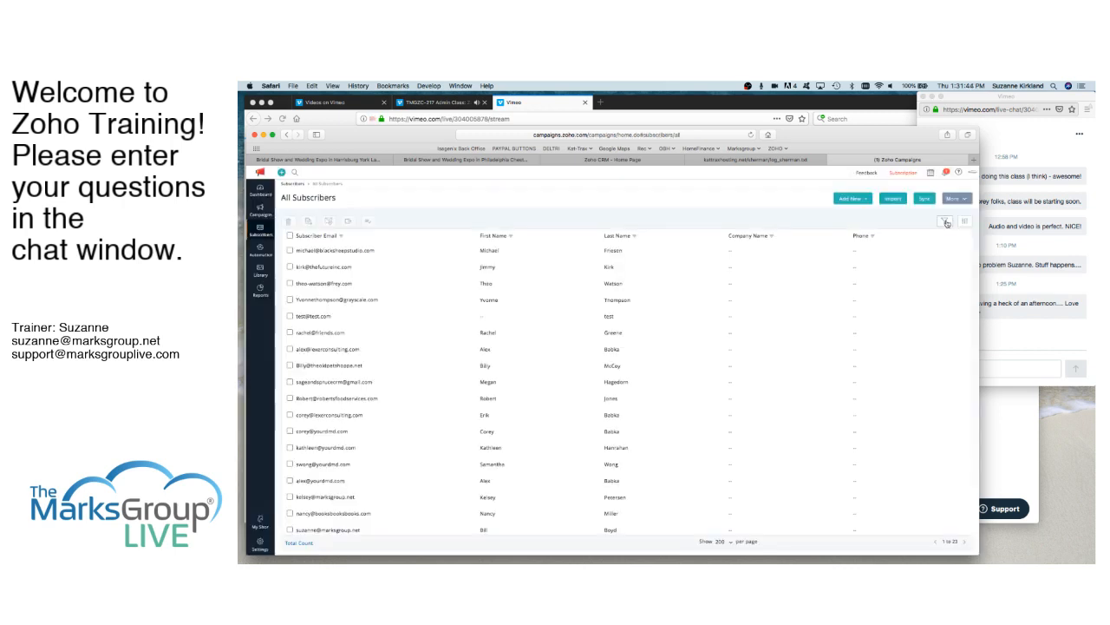
# - Examine the subscriber status and inactivity views offered for filtering the subscriber list, without choosing a different view
pyautogui.click(944, 221)
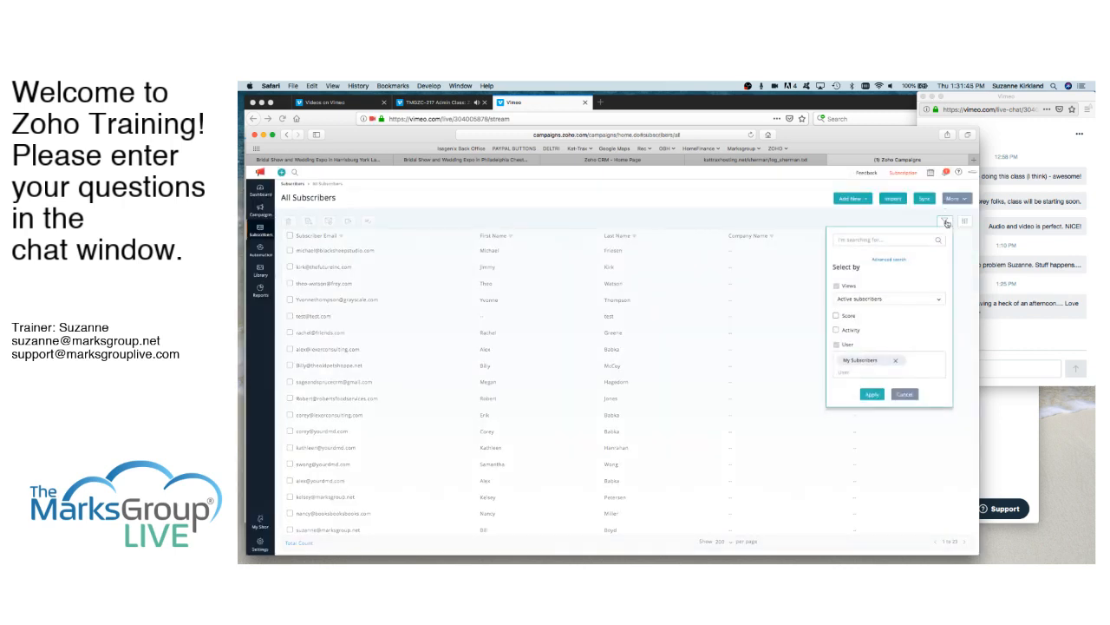
pyautogui.click(938, 301)
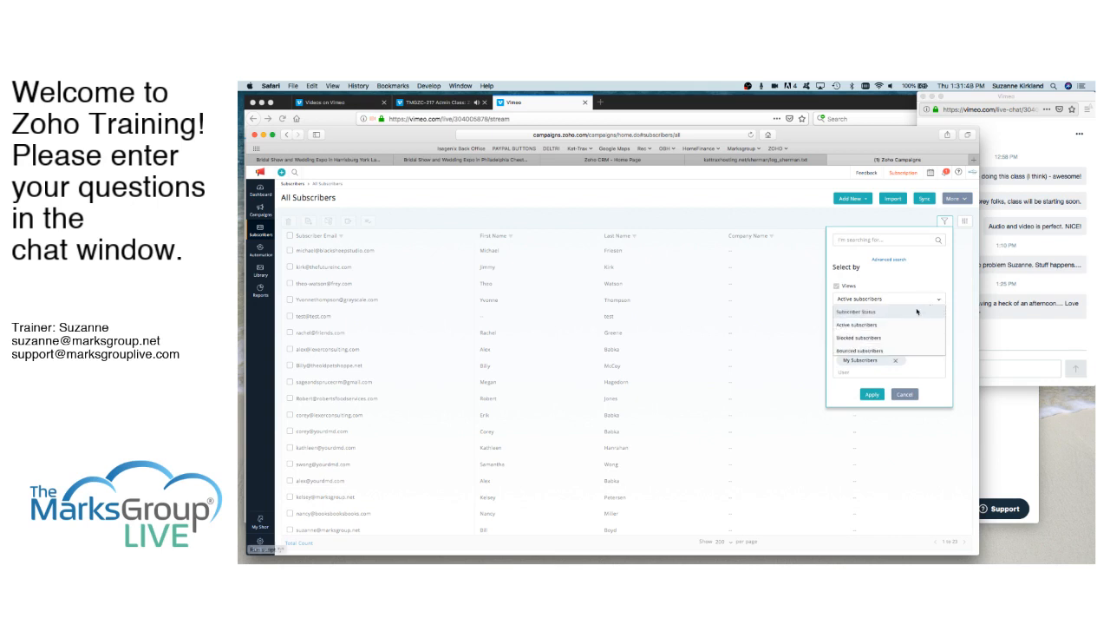
pyautogui.scroll(-2, 916, 327)
pyautogui.scroll(-5, 916, 327)
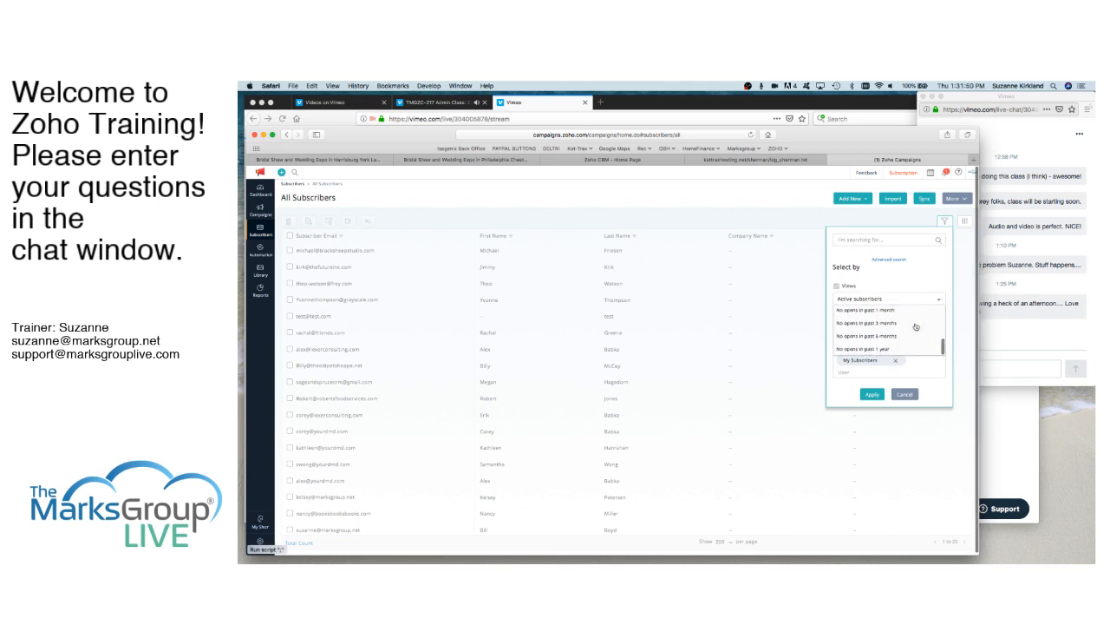
pyautogui.scroll(5, 916, 327)
pyautogui.scroll(2, 916, 327)
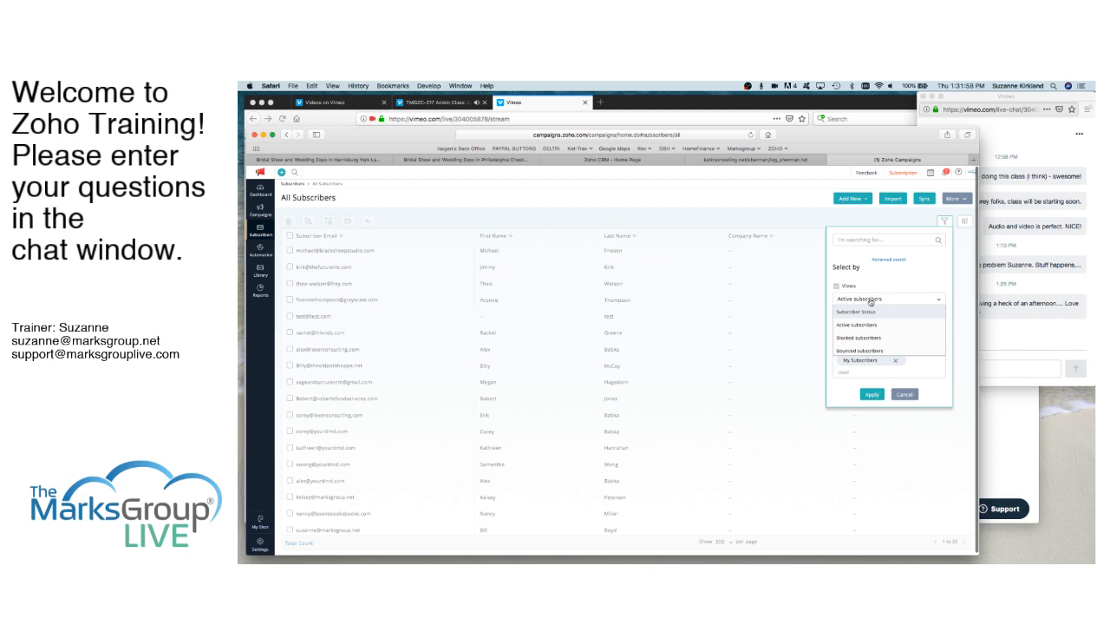
pyautogui.scroll(-2, 881, 334)
pyautogui.scroll(-4, 883, 339)
pyautogui.scroll(-1, 881, 339)
pyautogui.scroll(2, 881, 340)
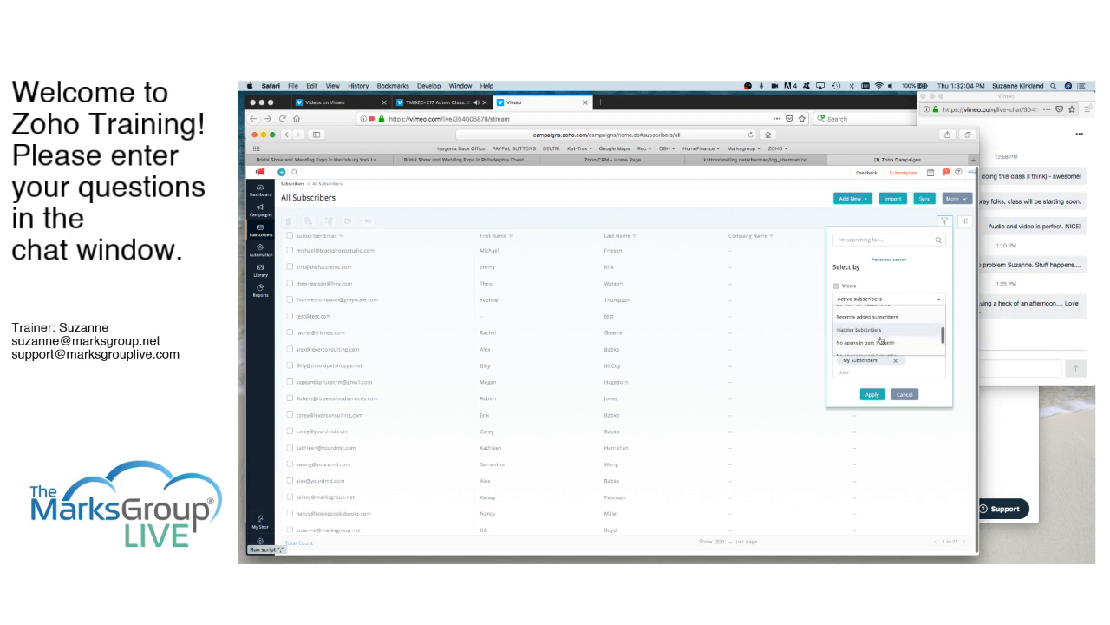
pyautogui.scroll(1, 881, 339)
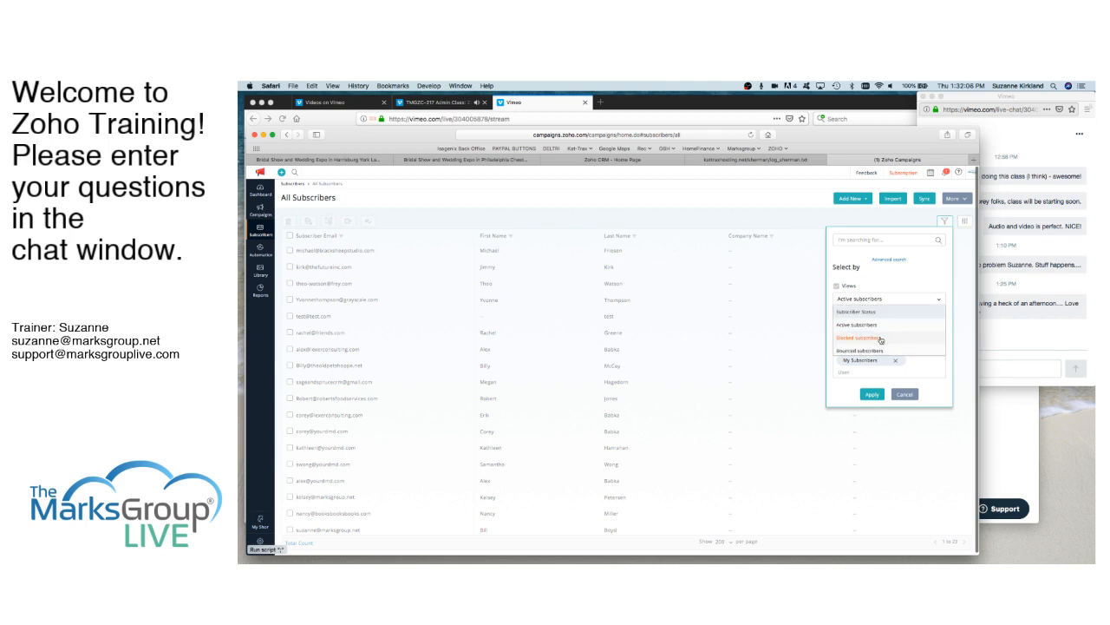
pyautogui.scroll(3, 880, 339)
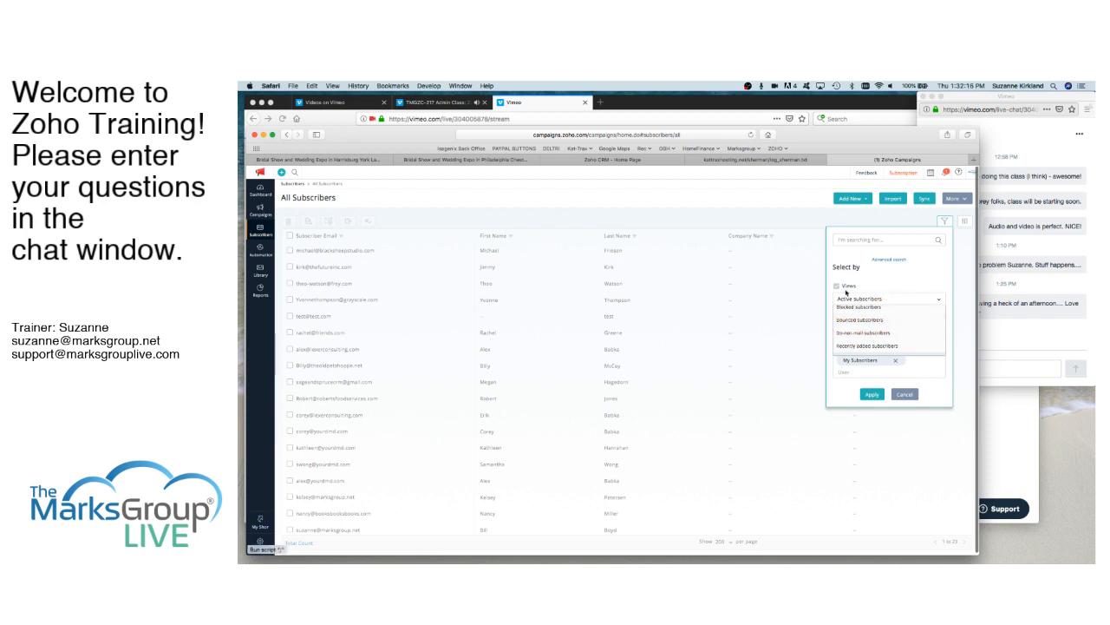
pyautogui.click(893, 281)
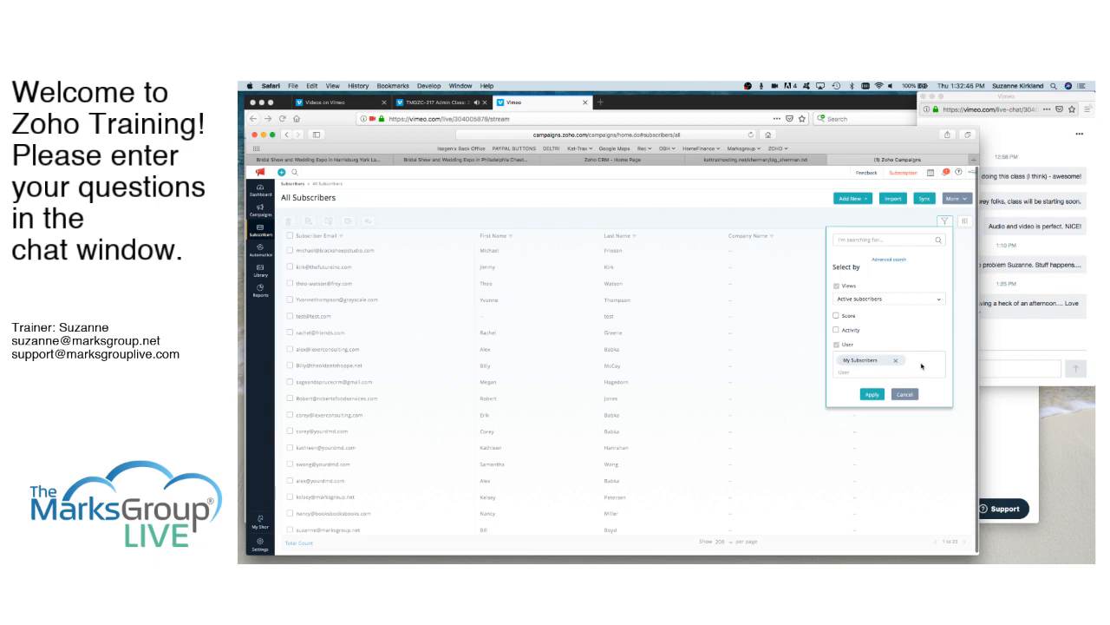
# - Choose All Users in the subscriber list's user filter, then cancel the filter without applying it
pyautogui.click(844, 372)
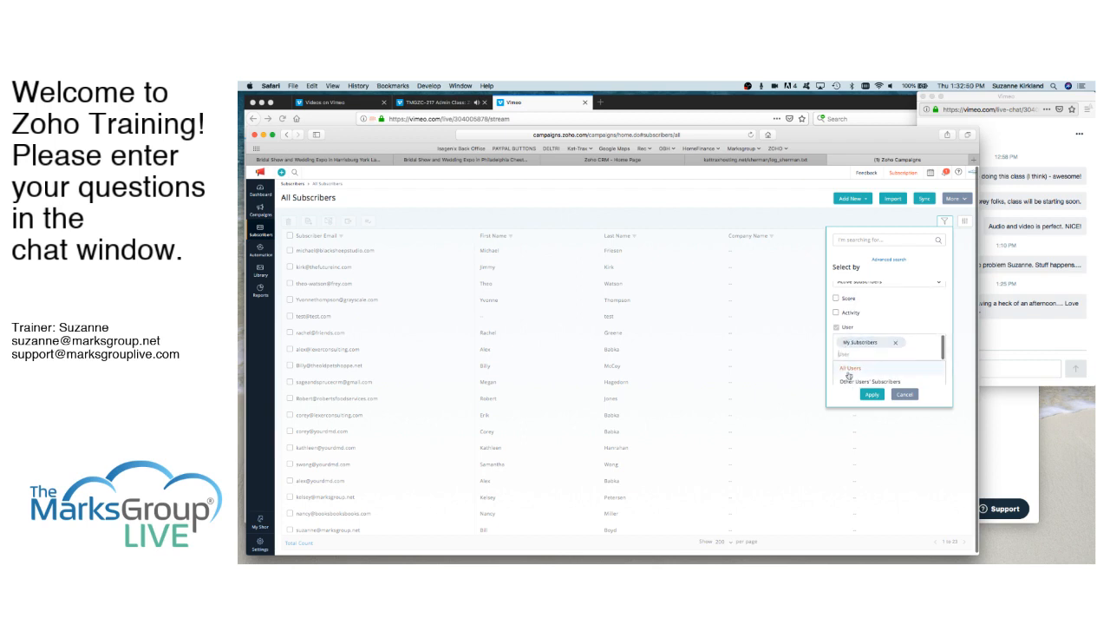
pyautogui.click(849, 368)
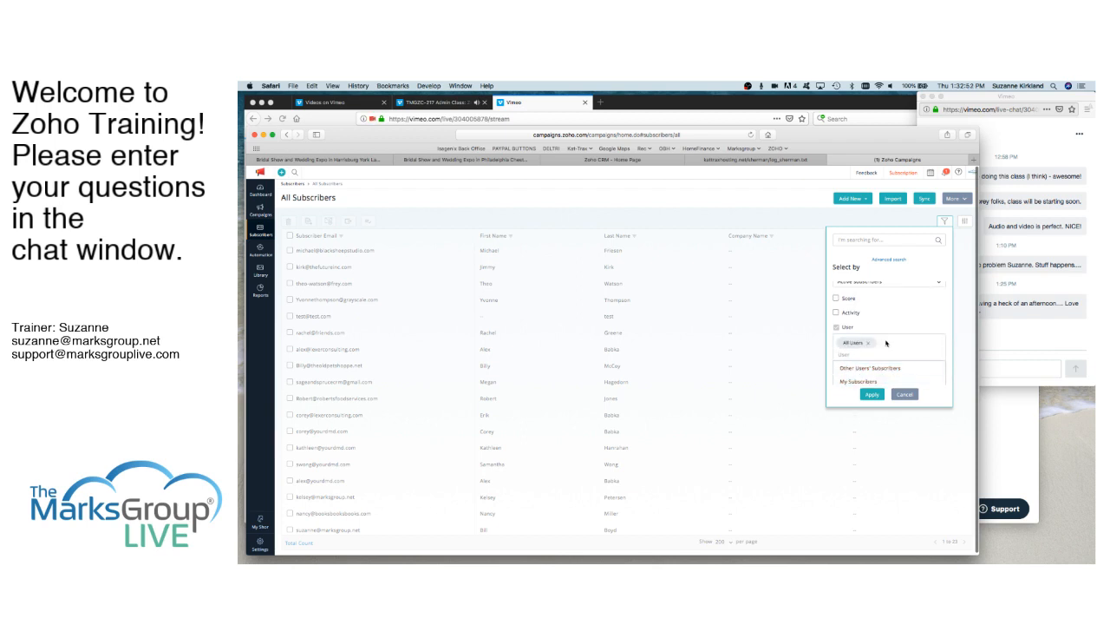
pyautogui.click(905, 396)
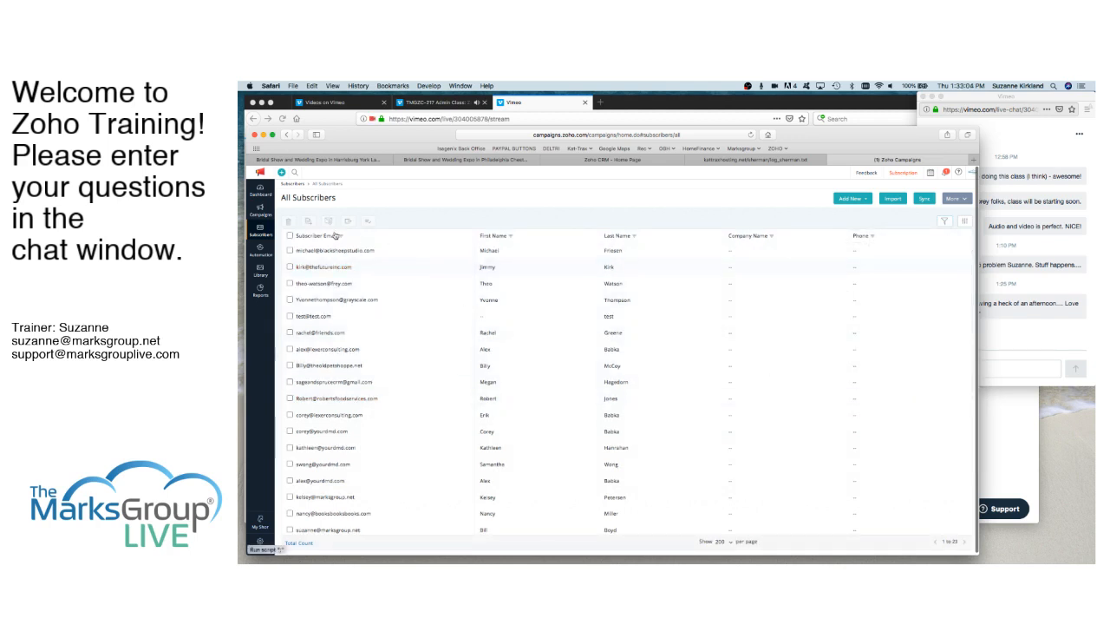
# - Open the CRM Contacts list from the managed subscriber lists
pyautogui.moveTo(260, 233)
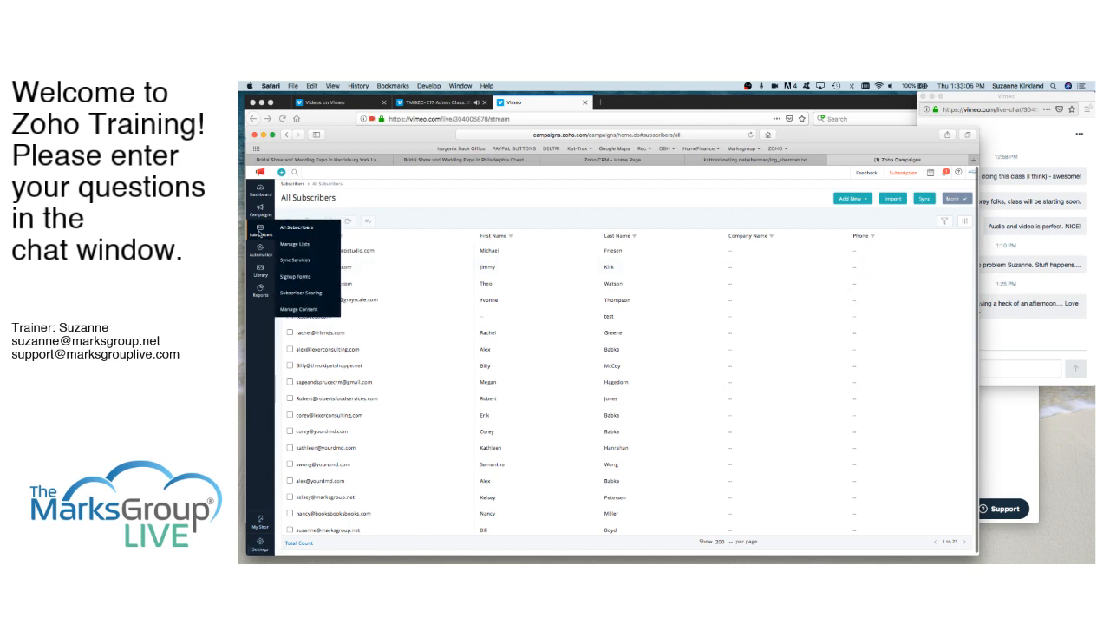
pyautogui.click(300, 246)
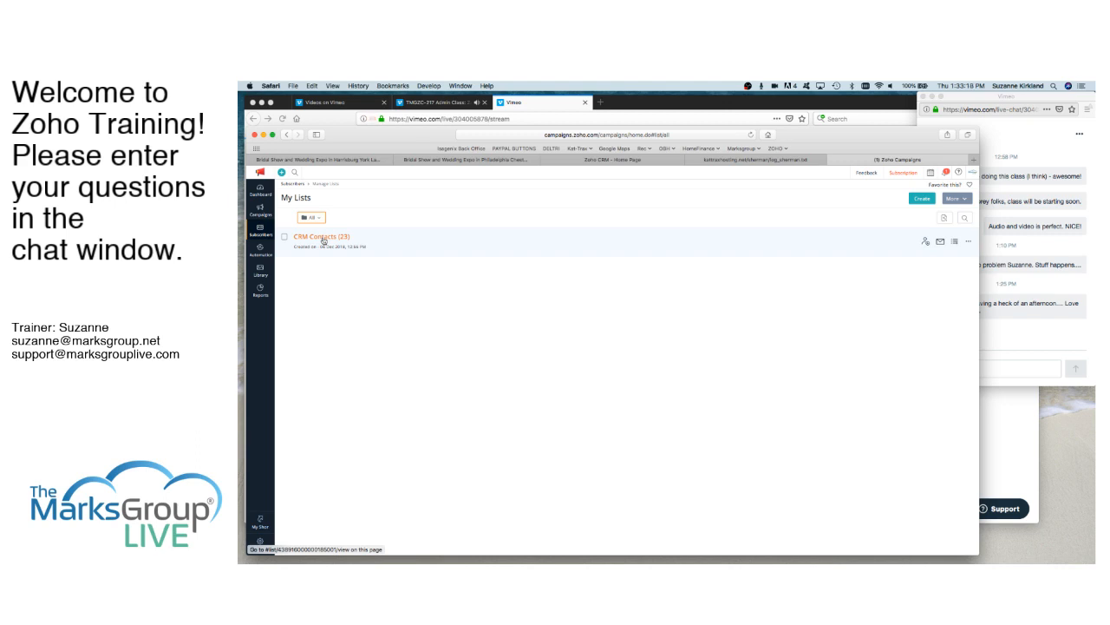
pyautogui.click(324, 243)
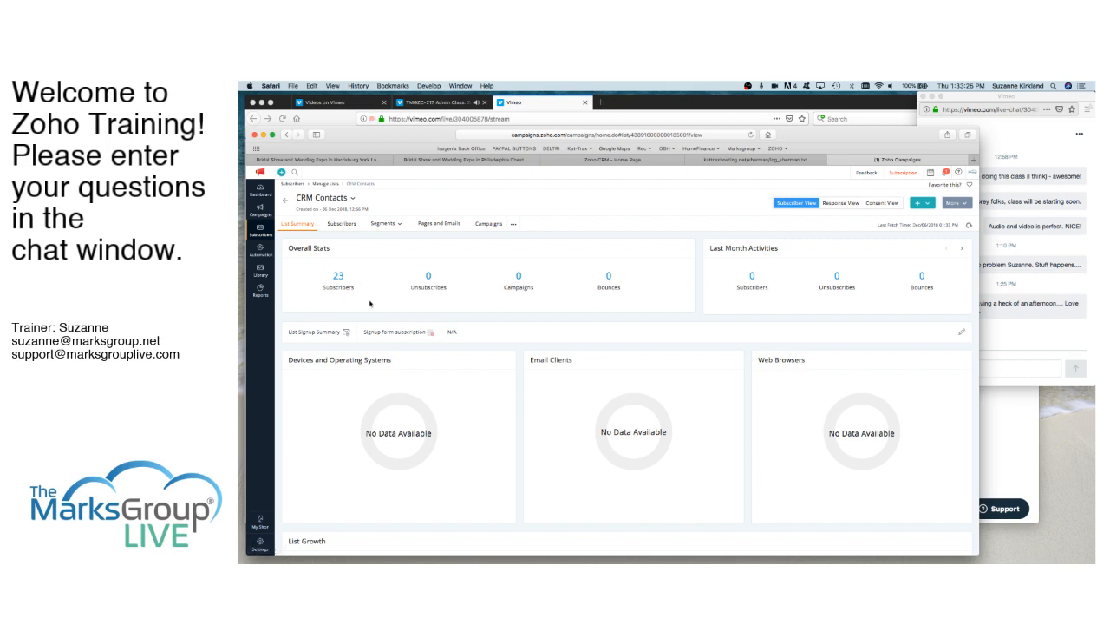
# - Start a new segment of the CRM Contacts list and name it PA Contacts
pyautogui.moveTo(386, 227)
pyautogui.click(384, 239)
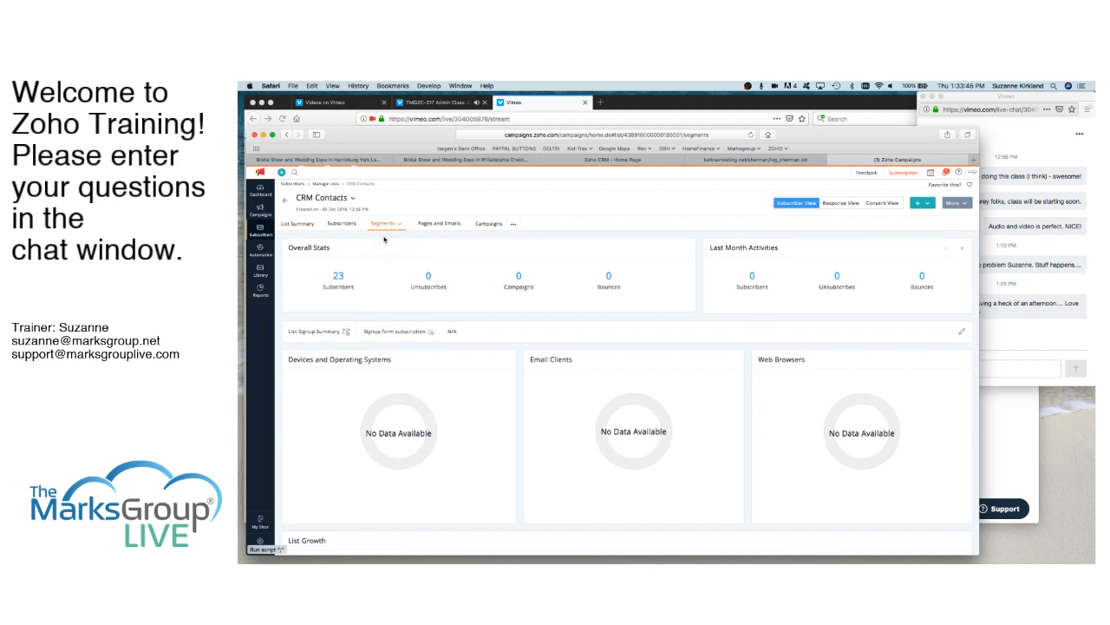
pyautogui.click(631, 373)
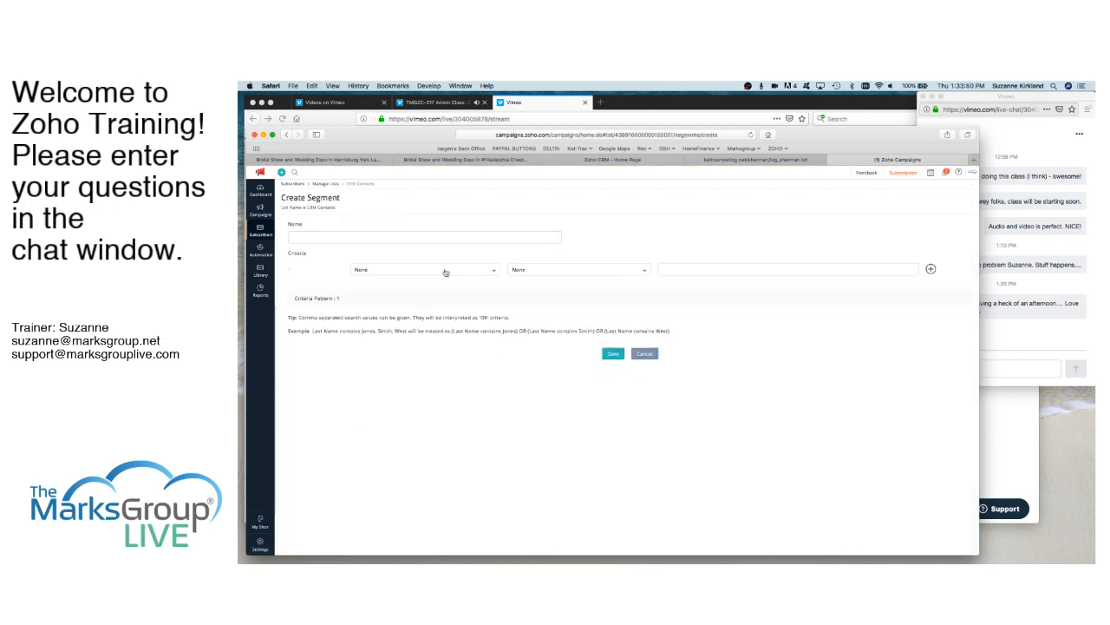
pyautogui.click(361, 236)
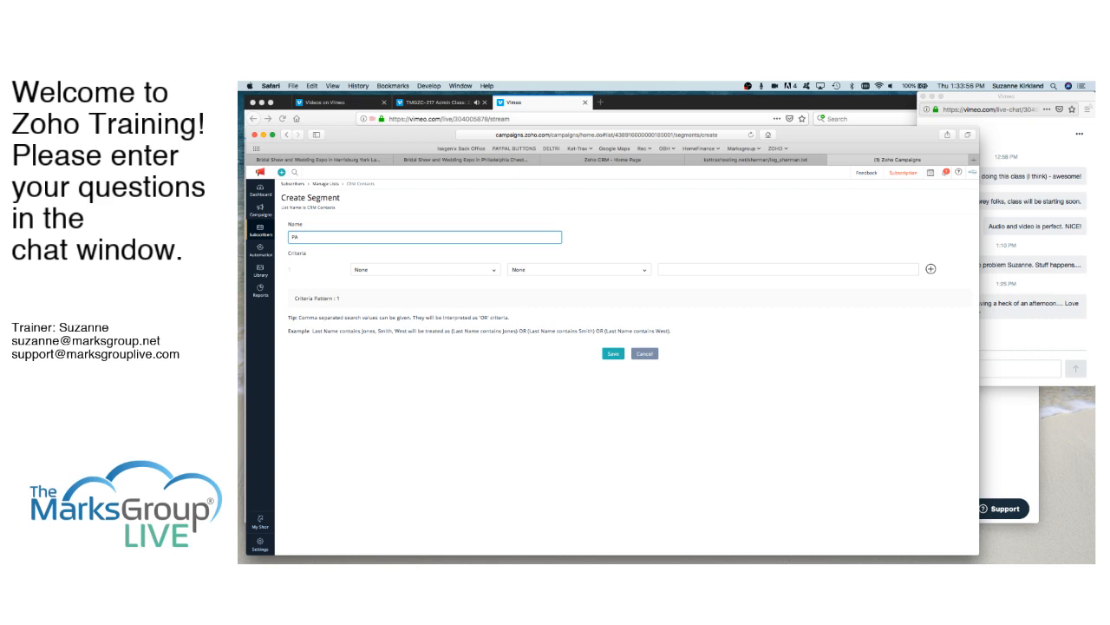
pyautogui.write('PA Contacts')
# - Save the segment with the criterion State is PA and view the subscribers it contains
pyautogui.click(490, 271)
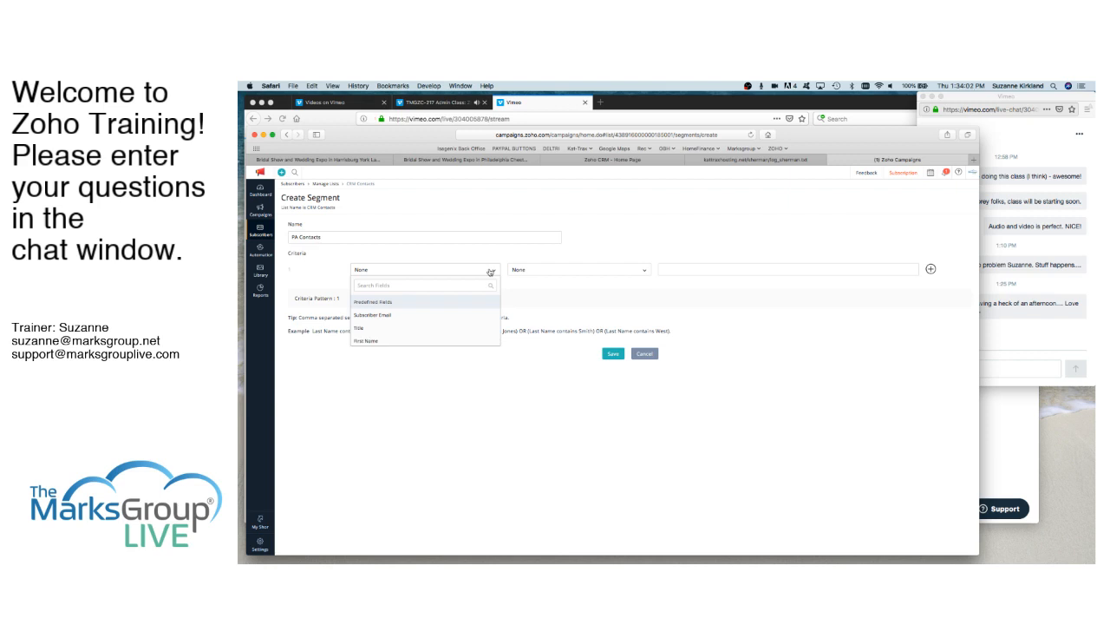
pyautogui.write('state')
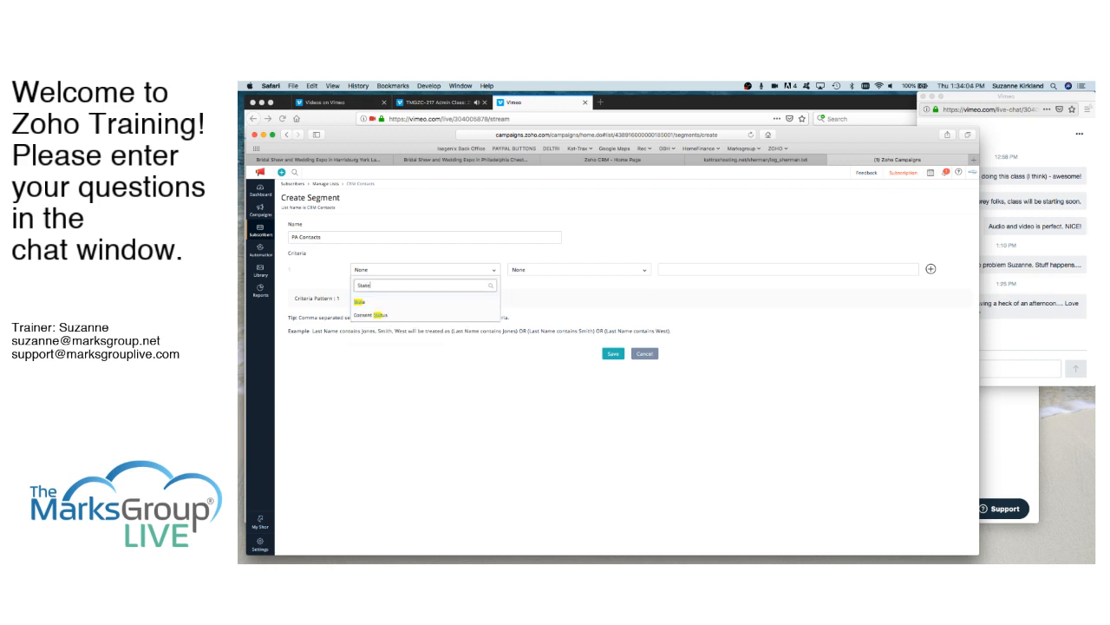
pyautogui.click(367, 305)
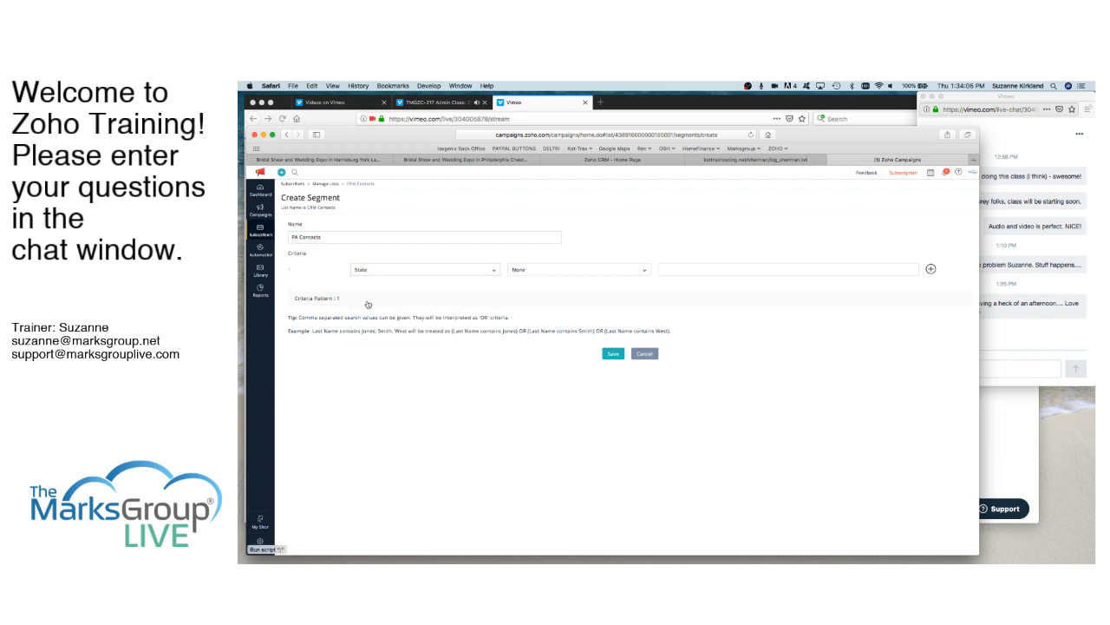
pyautogui.click(577, 271)
pyautogui.click(563, 285)
pyautogui.click(666, 269)
pyautogui.write('PA')
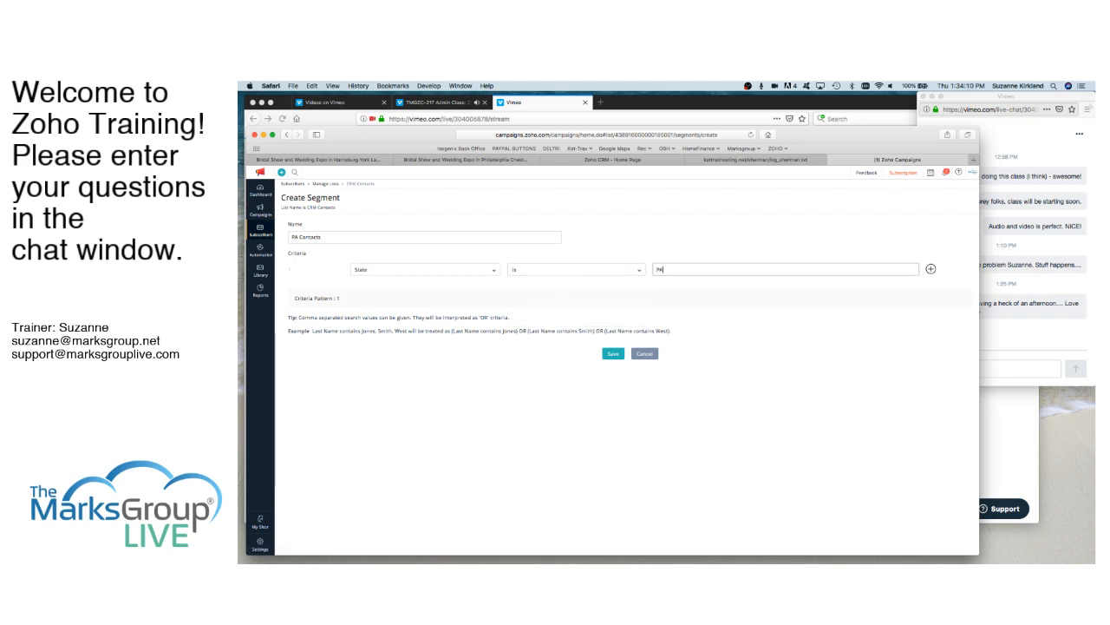
pyautogui.click(613, 354)
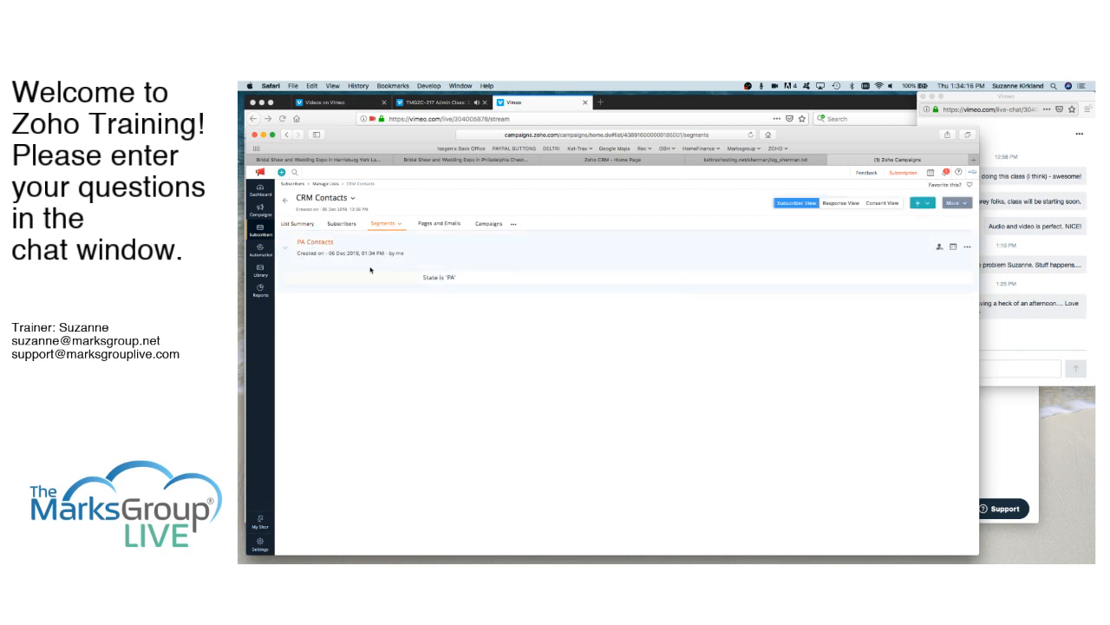
pyautogui.click(941, 248)
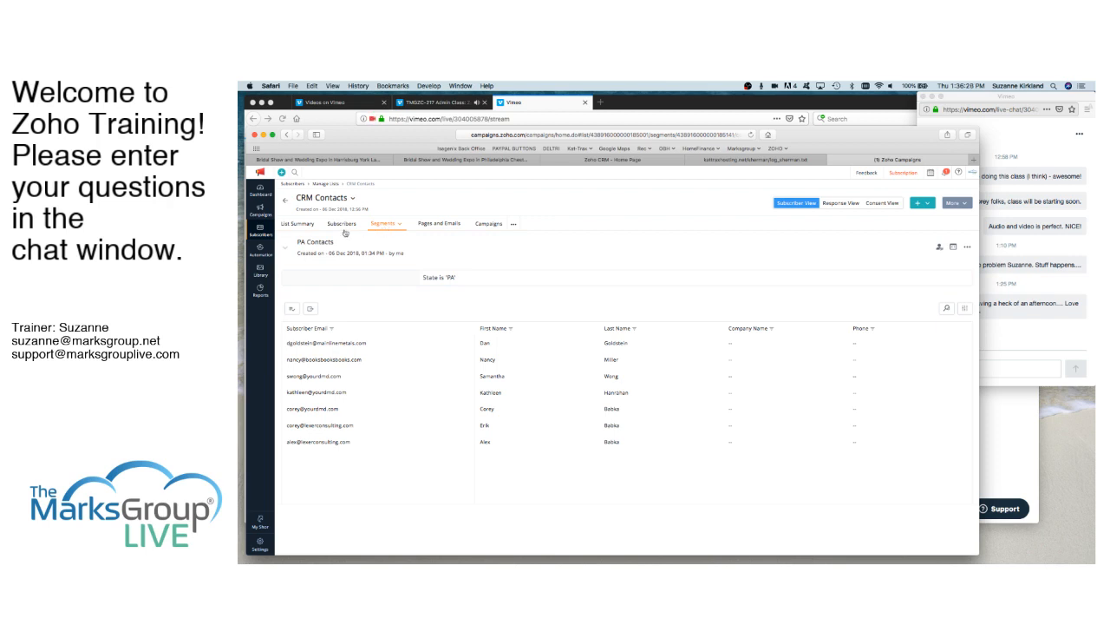
# - Examine the details of the active Zoho CRM sync for CRM Contacts, including the breakdown of its ignored subscribers
pyautogui.moveTo(260, 231)
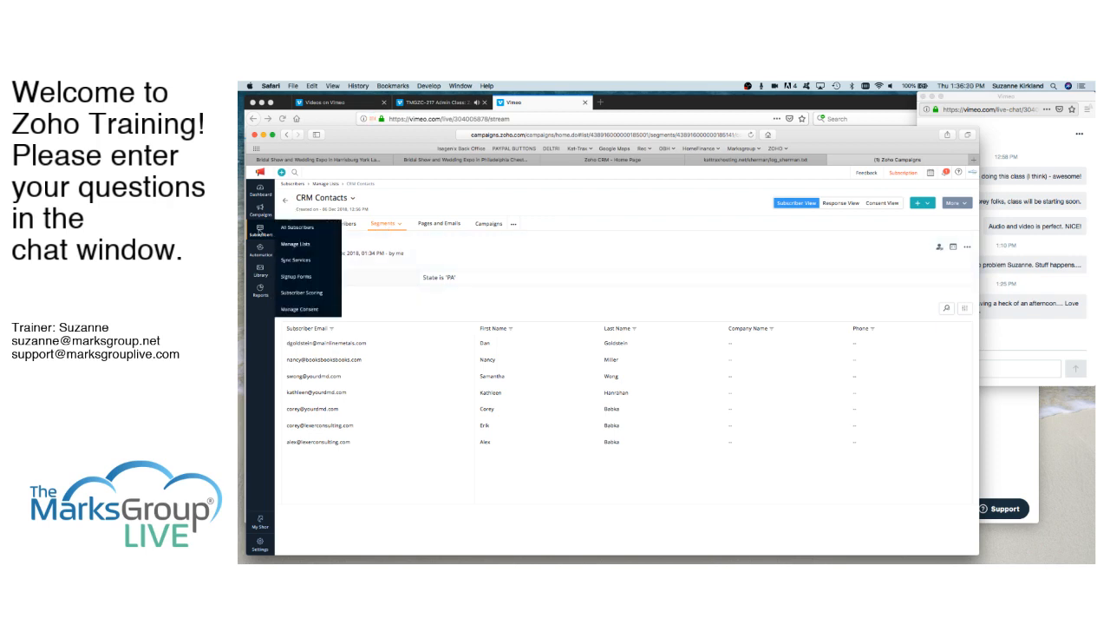
pyautogui.click(294, 262)
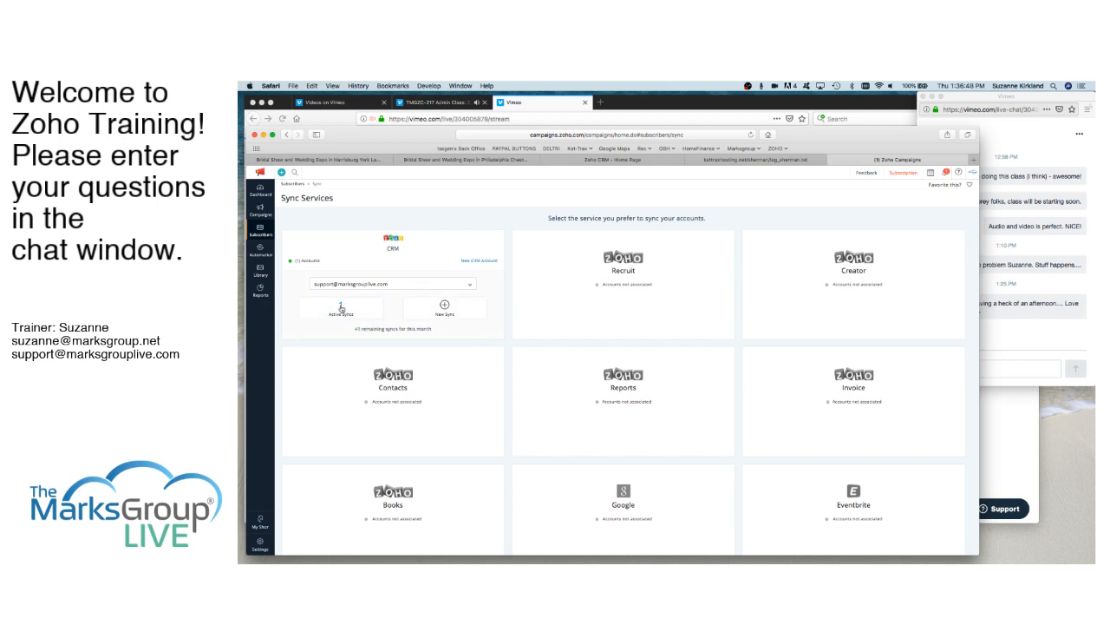
pyautogui.click(341, 306)
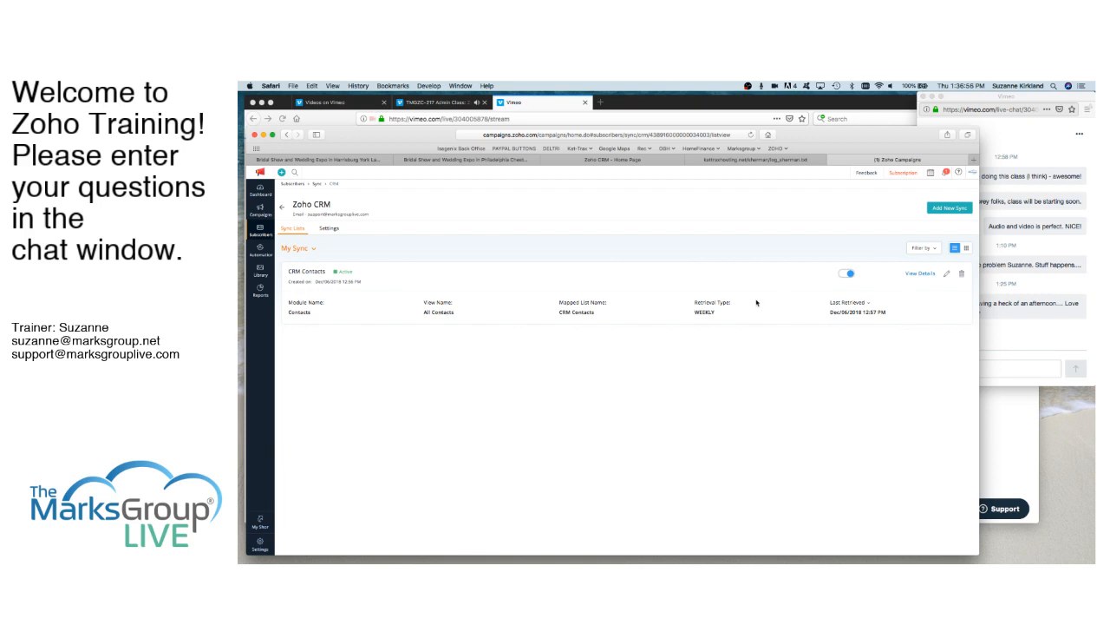
pyautogui.click(919, 274)
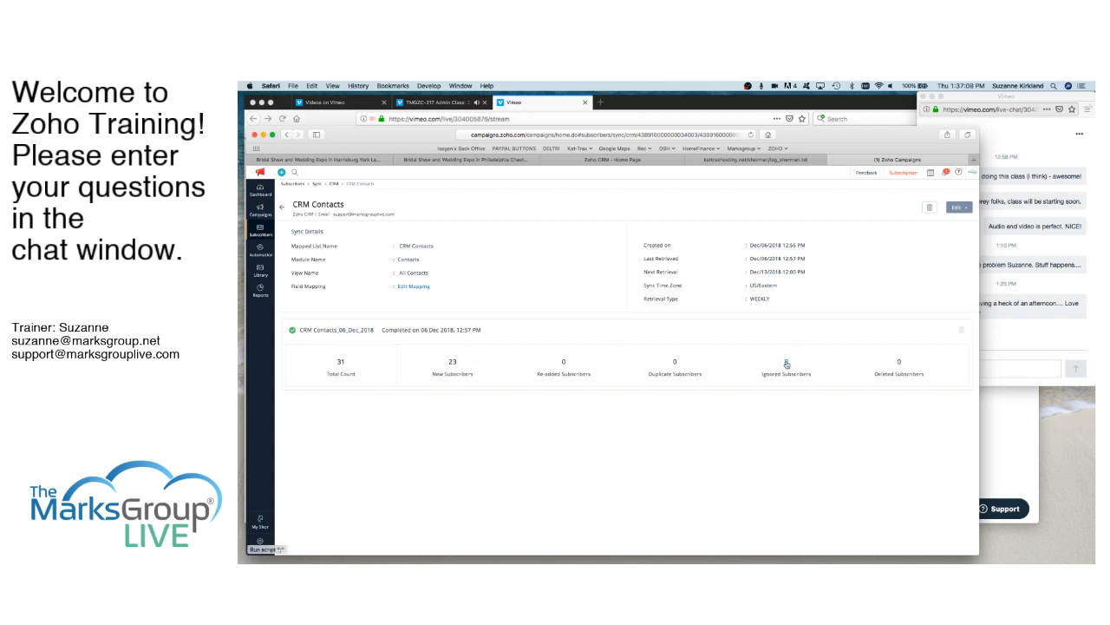
pyautogui.click(787, 364)
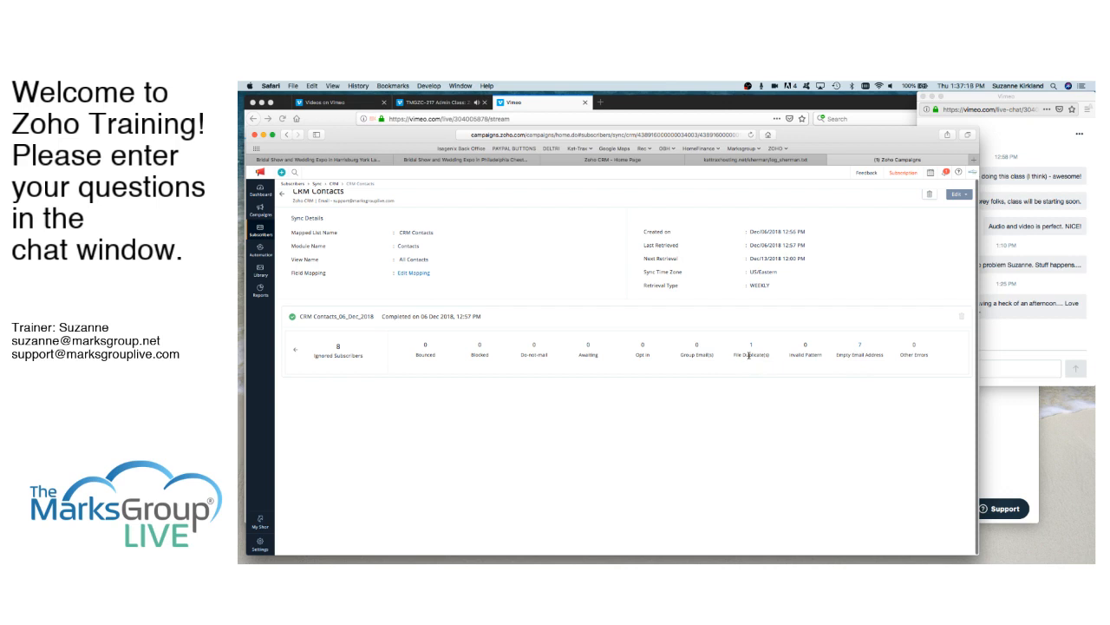
pyautogui.click(295, 351)
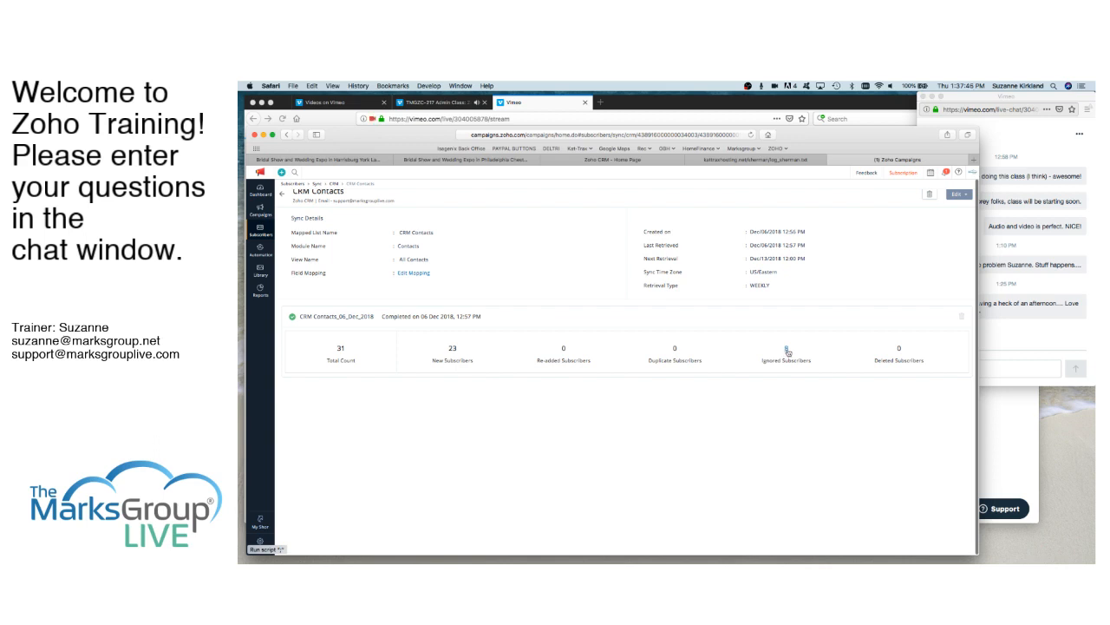
pyautogui.scroll(1, 787, 351)
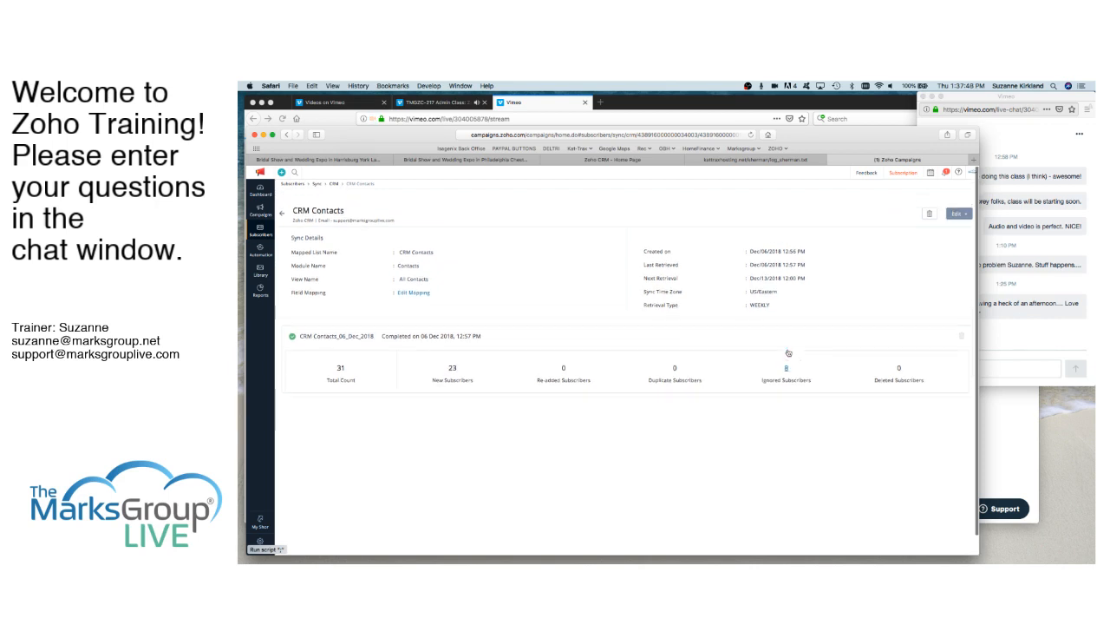
# - Edit the CRM Contacts sync's field mapping and choose Mailing City as the CRM field for an additional mapping
pyautogui.click(967, 209)
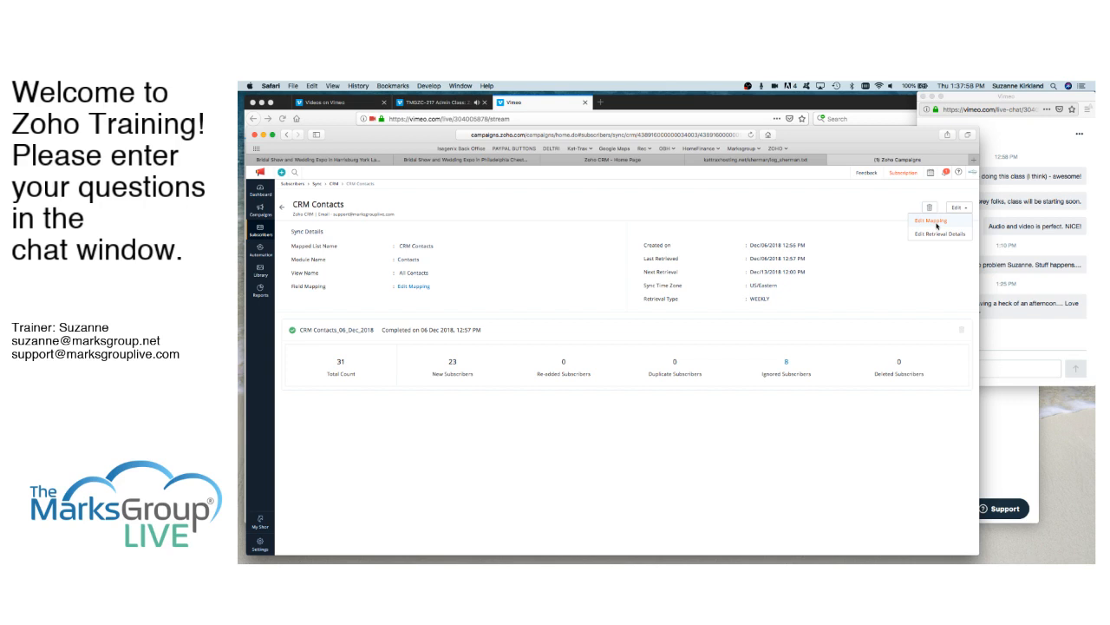
pyautogui.click(937, 223)
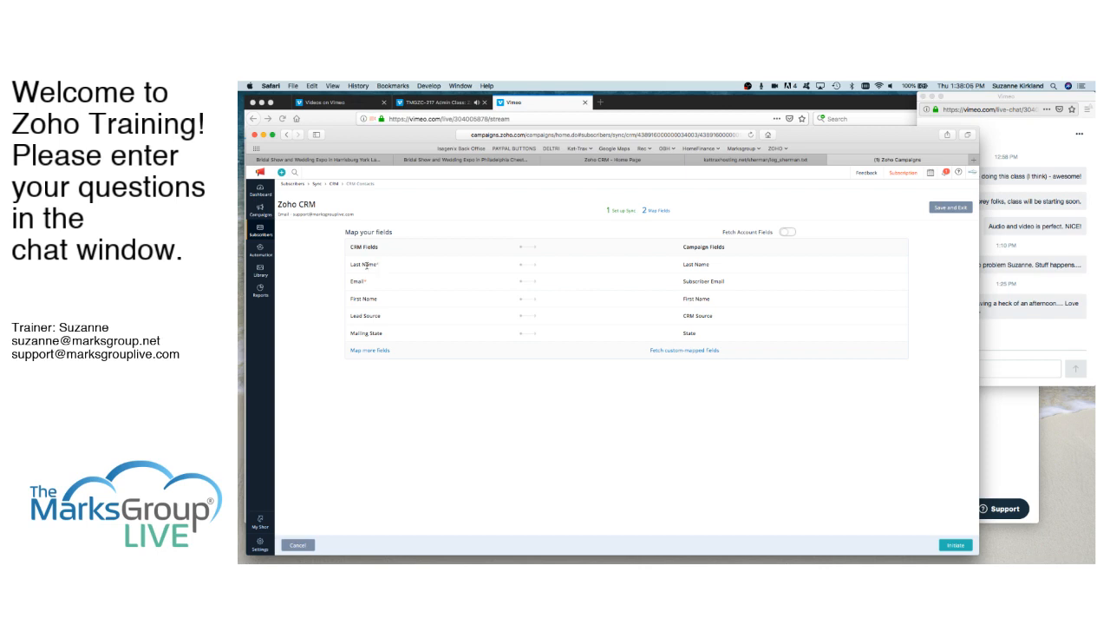
pyautogui.click(373, 351)
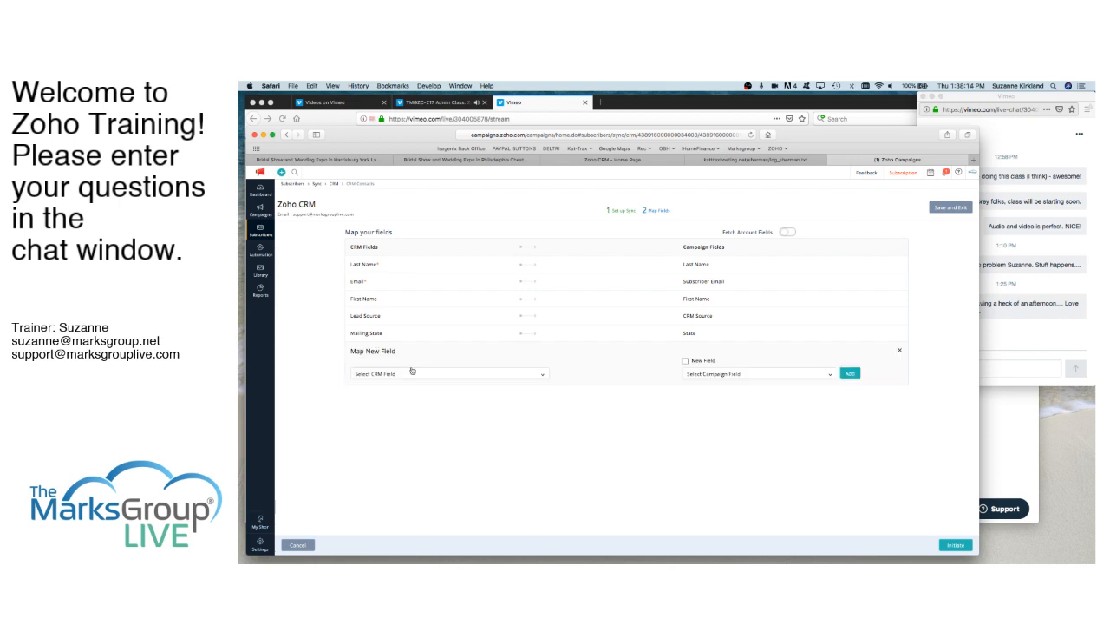
pyautogui.click(412, 374)
pyautogui.scroll(-10, 424, 354)
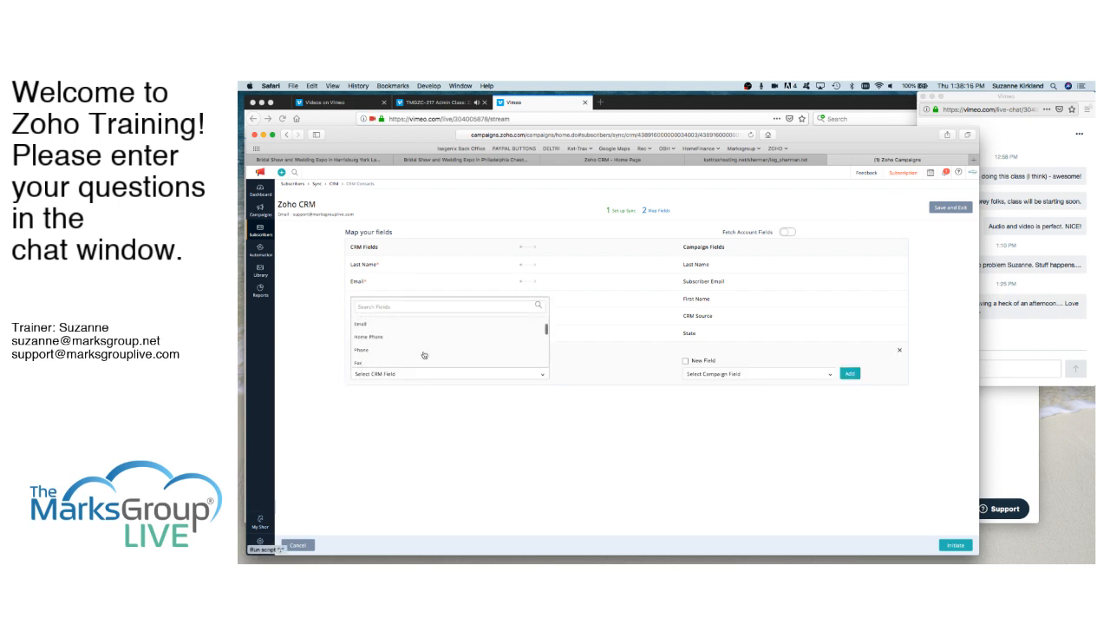
pyautogui.scroll(-6, 424, 355)
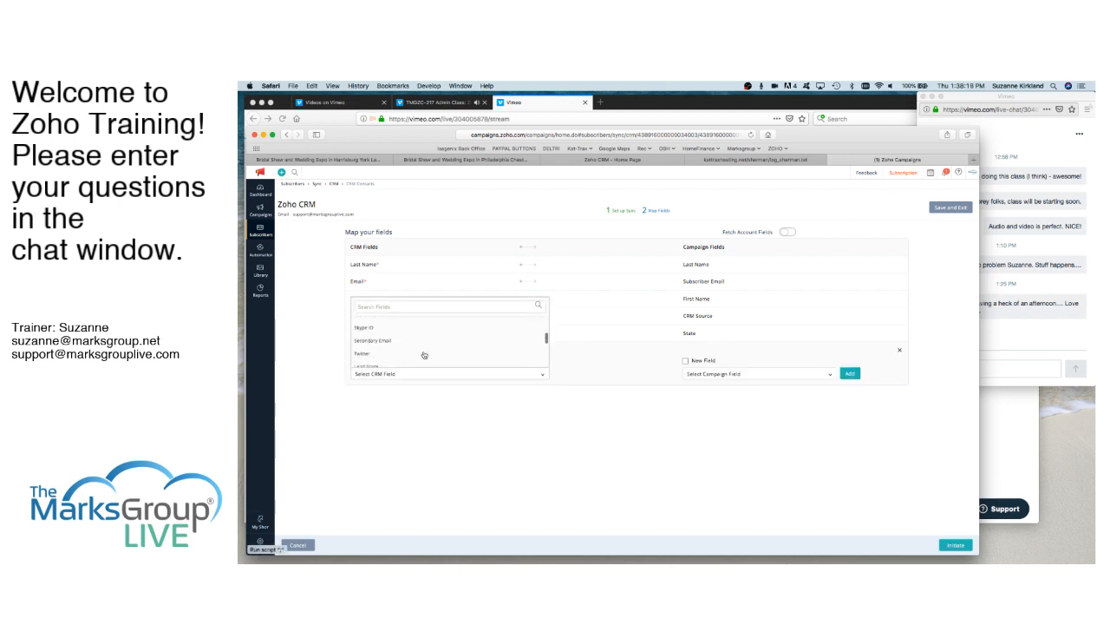
pyautogui.scroll(-6, 424, 355)
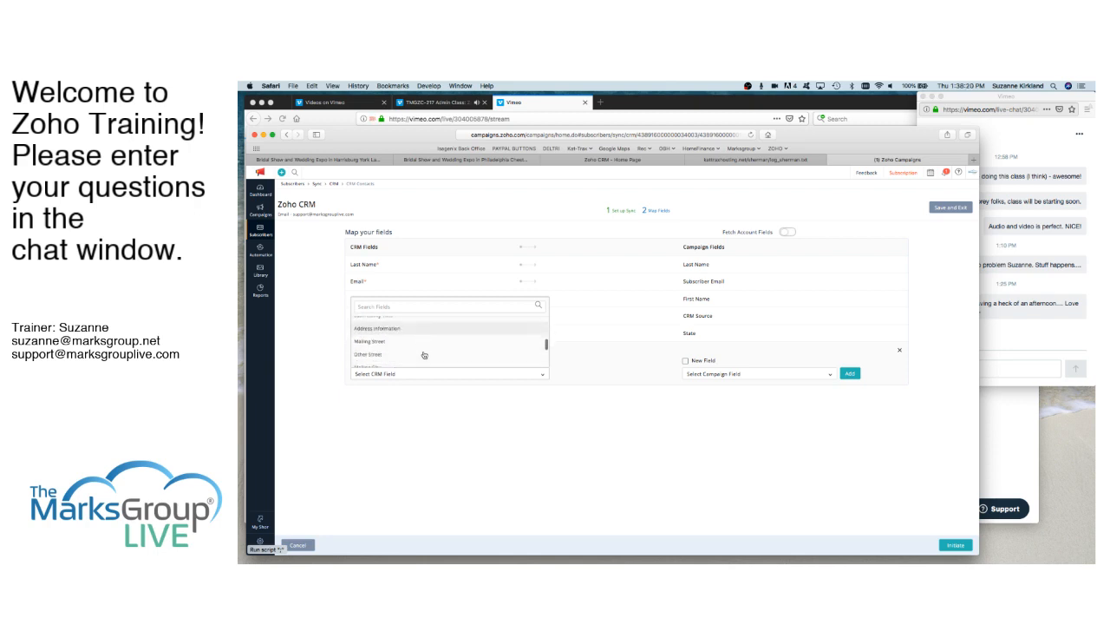
pyautogui.scroll(-4, 423, 355)
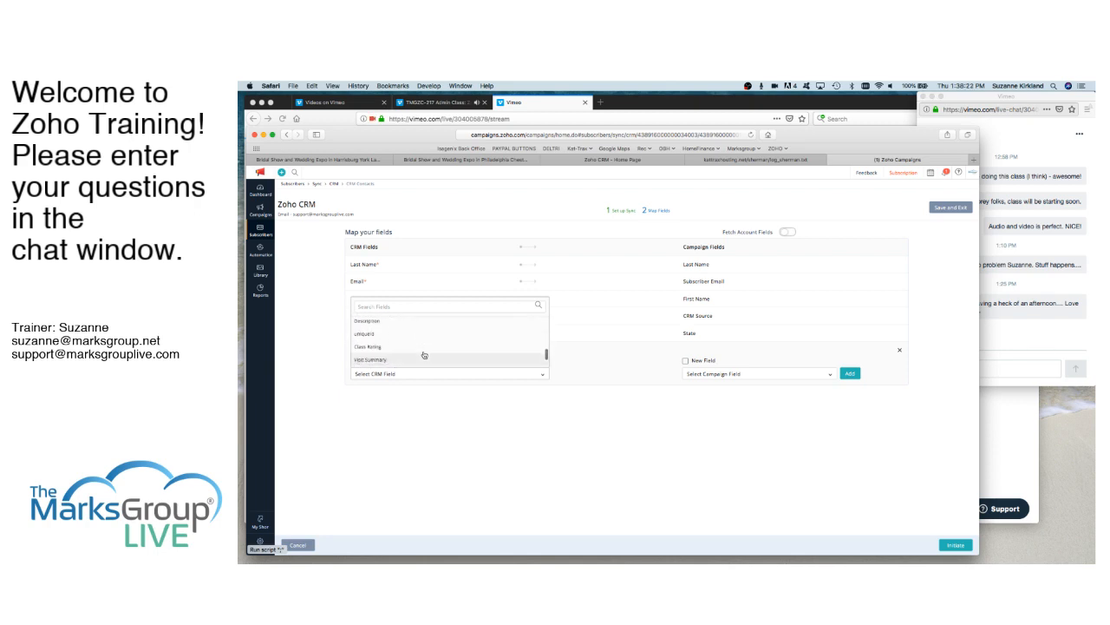
pyautogui.scroll(4, 424, 355)
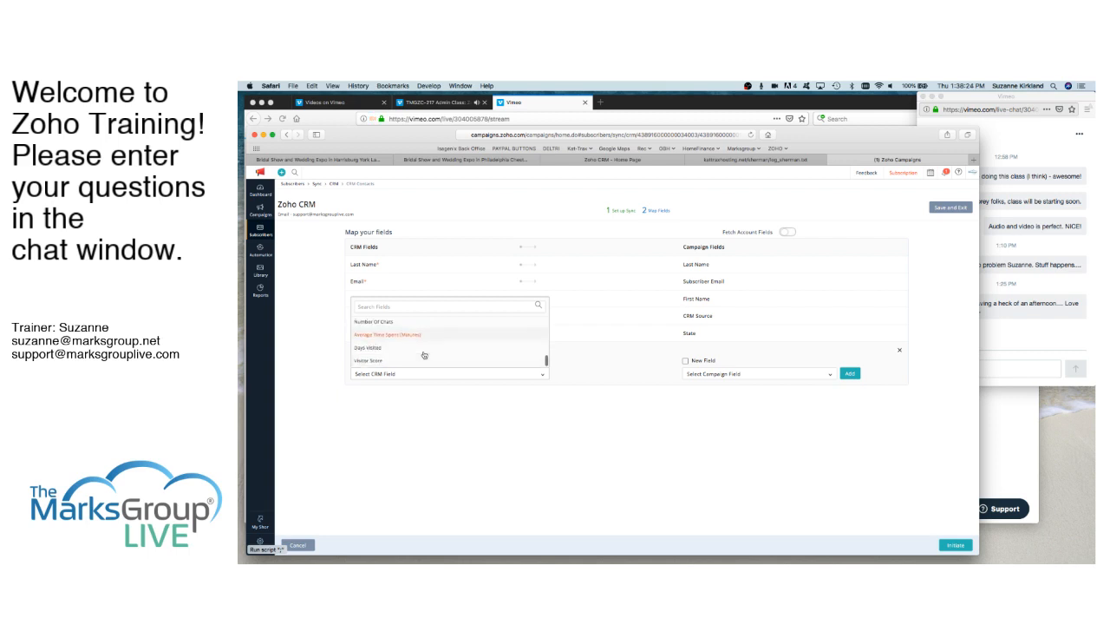
pyautogui.click(392, 307)
pyautogui.write('City')
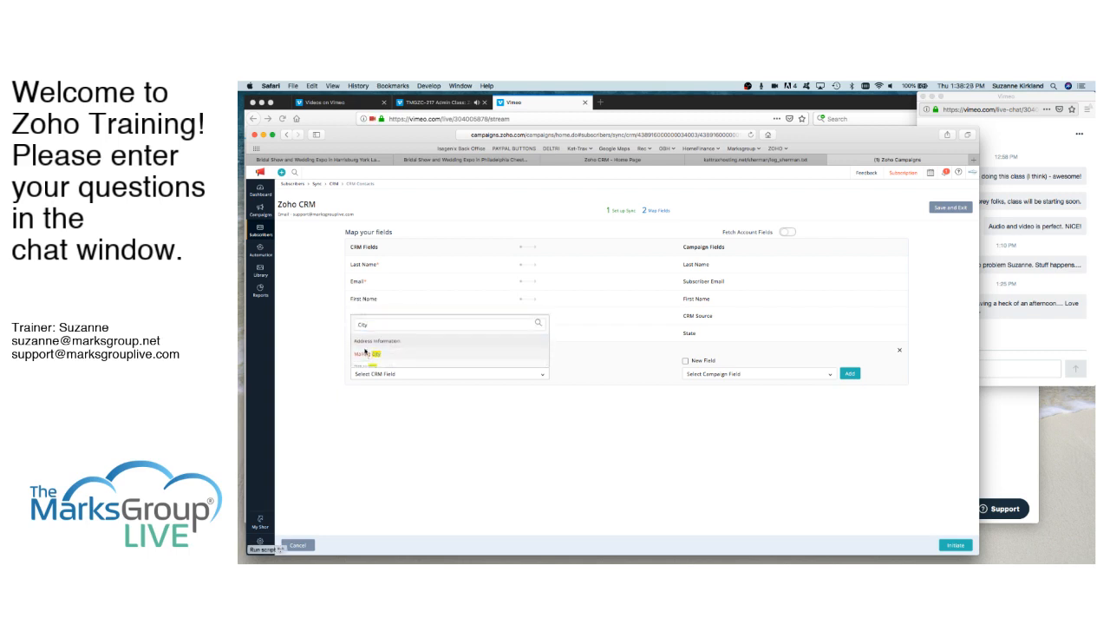
pyautogui.click(363, 347)
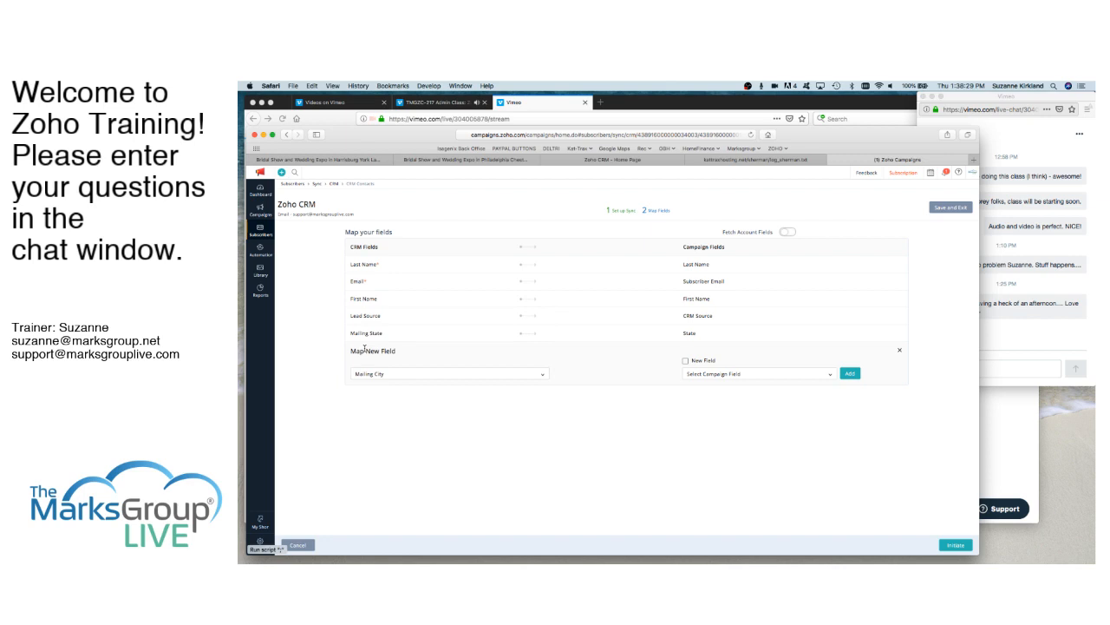
# - Pair Mailing City with the City campaign field and add the mapping to the sync
pyautogui.click(740, 373)
pyautogui.scroll(-3, 741, 353)
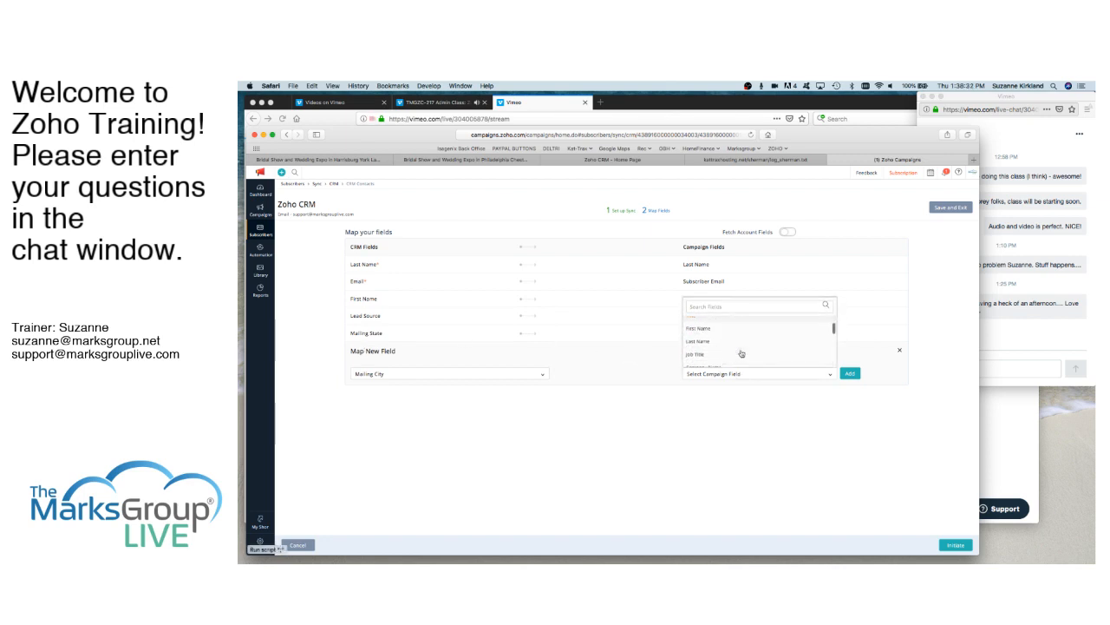
pyautogui.scroll(-5, 741, 353)
pyautogui.click(697, 339)
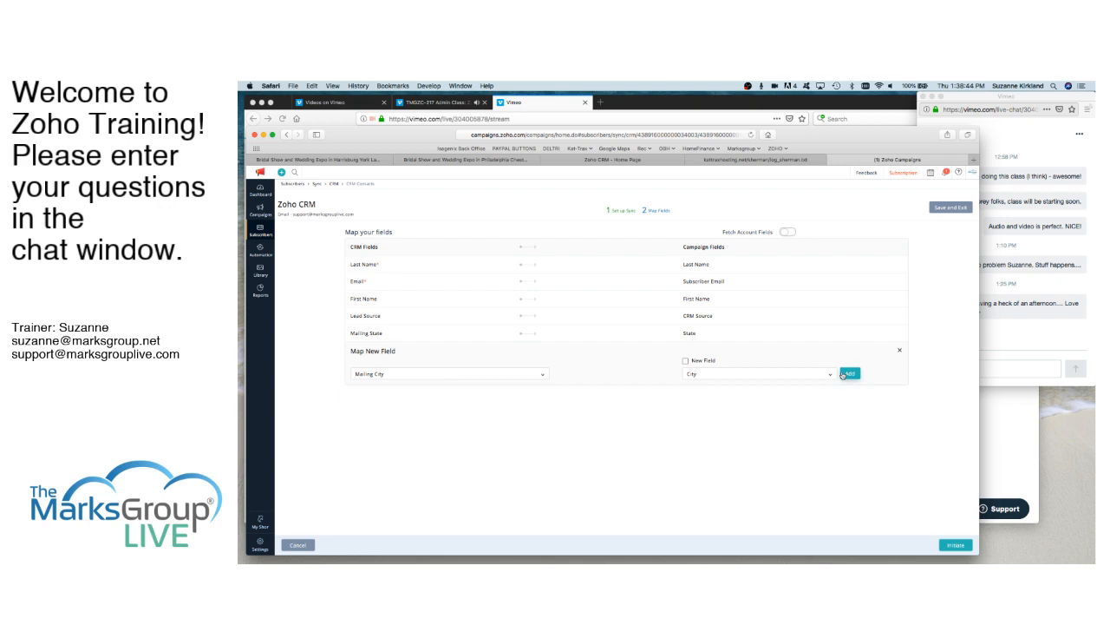
pyautogui.click(850, 374)
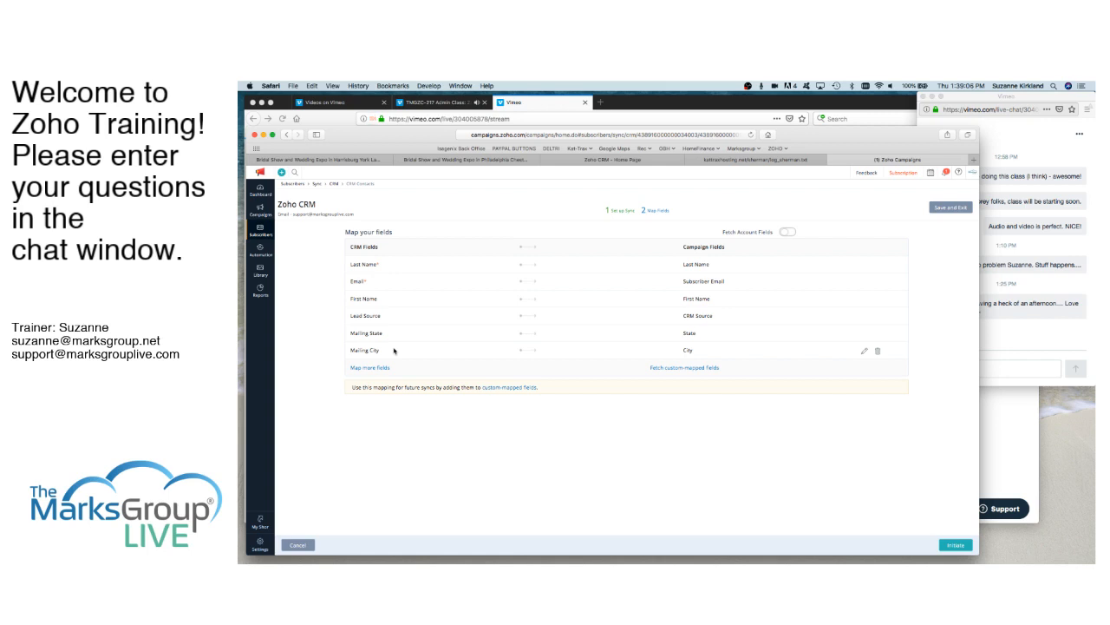
# - Turn on fetching of account fields in the CRM Contacts mapping and review the CRM fields available for further mappings
pyautogui.click(786, 233)
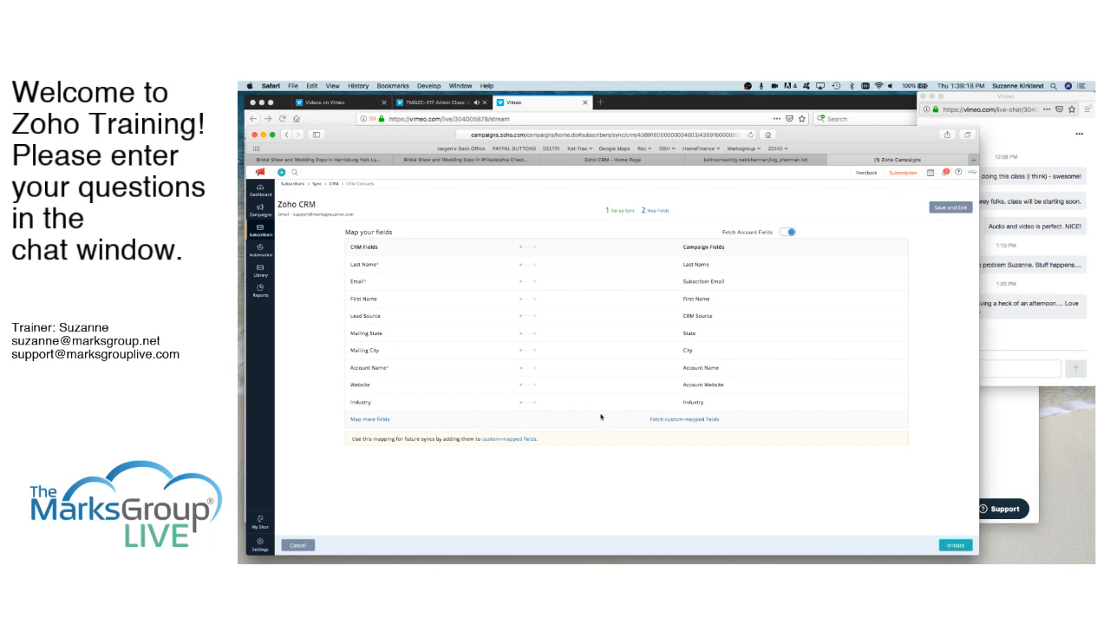
pyautogui.click(374, 419)
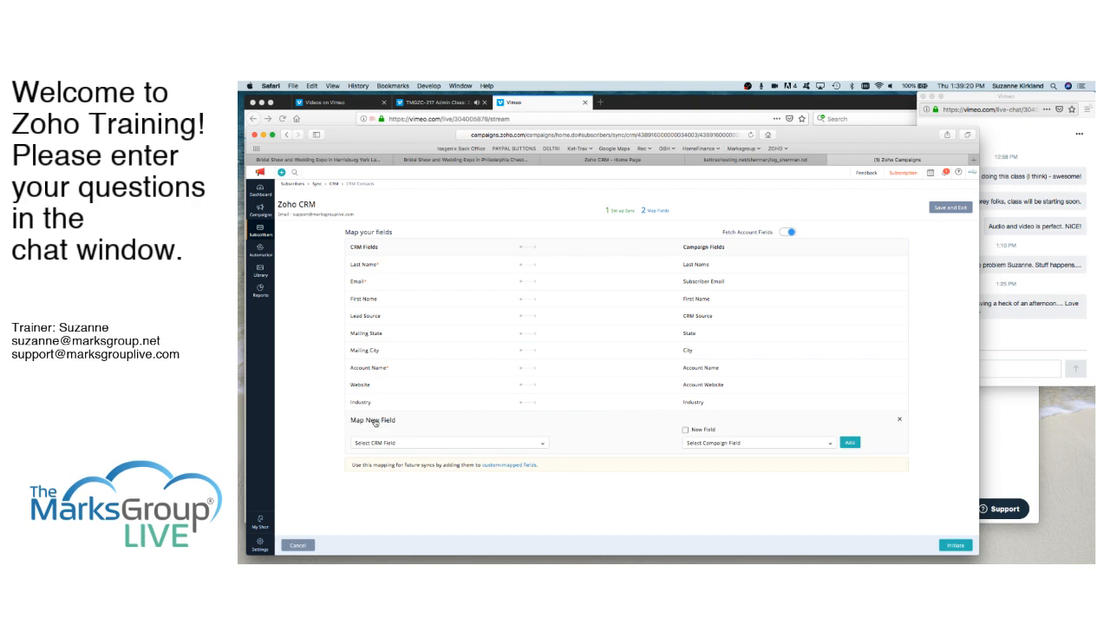
pyautogui.click(423, 444)
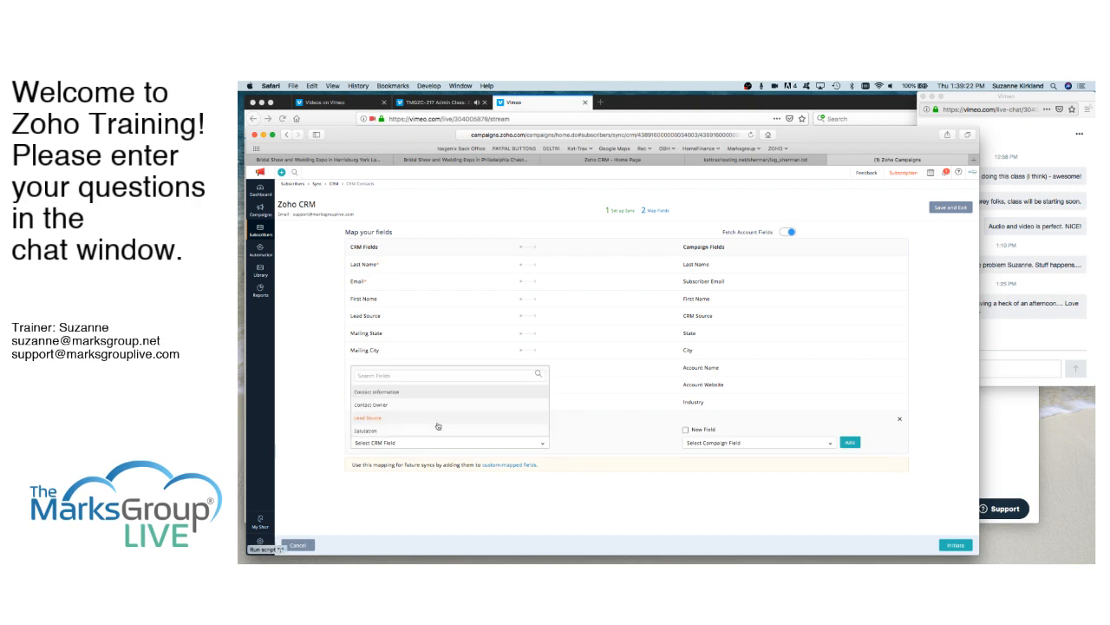
pyautogui.scroll(-5, 438, 426)
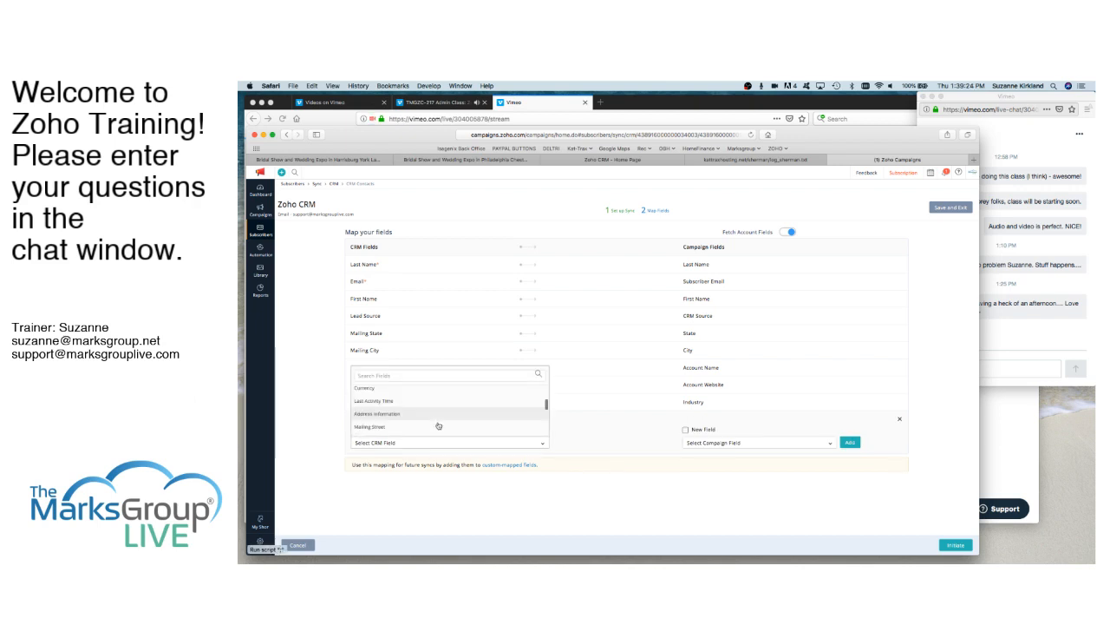
pyautogui.scroll(-5, 438, 426)
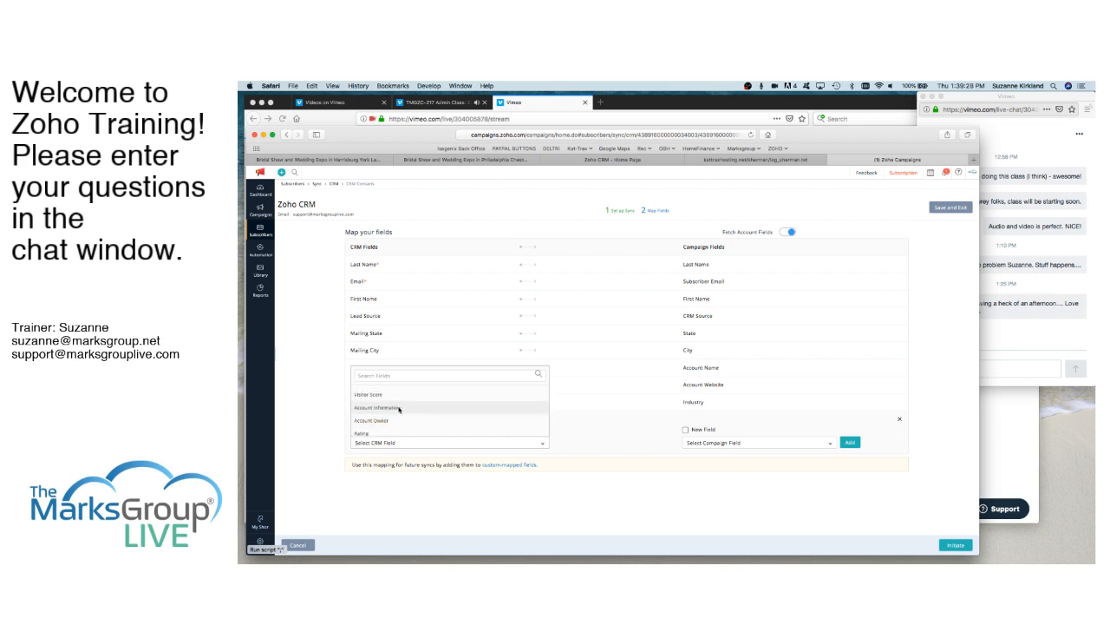
pyautogui.scroll(-5, 407, 414)
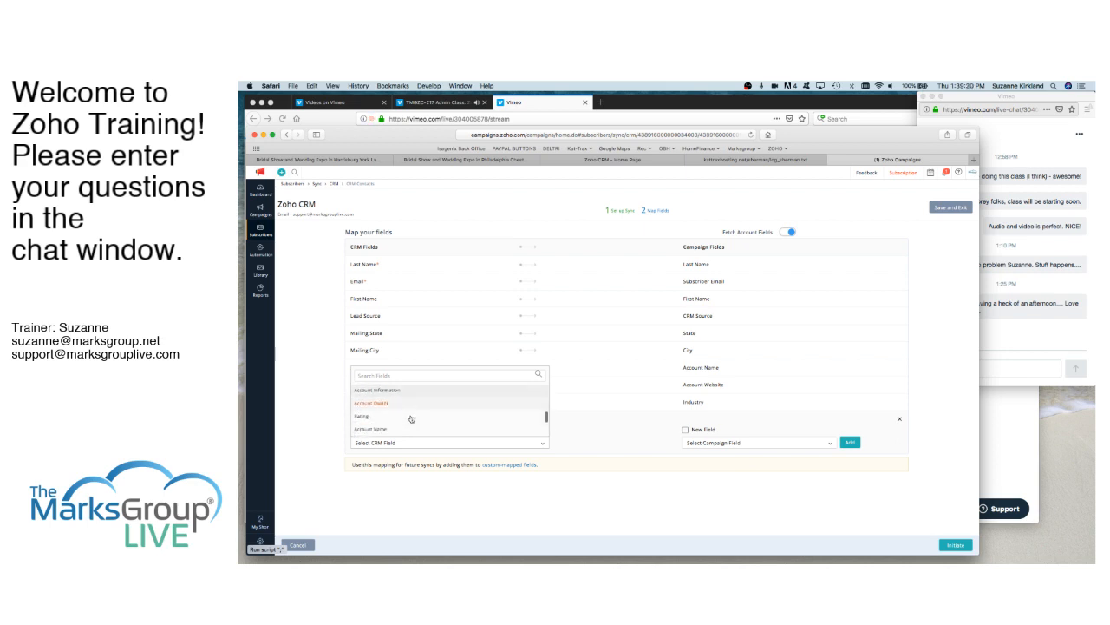
pyautogui.scroll(-3, 411, 419)
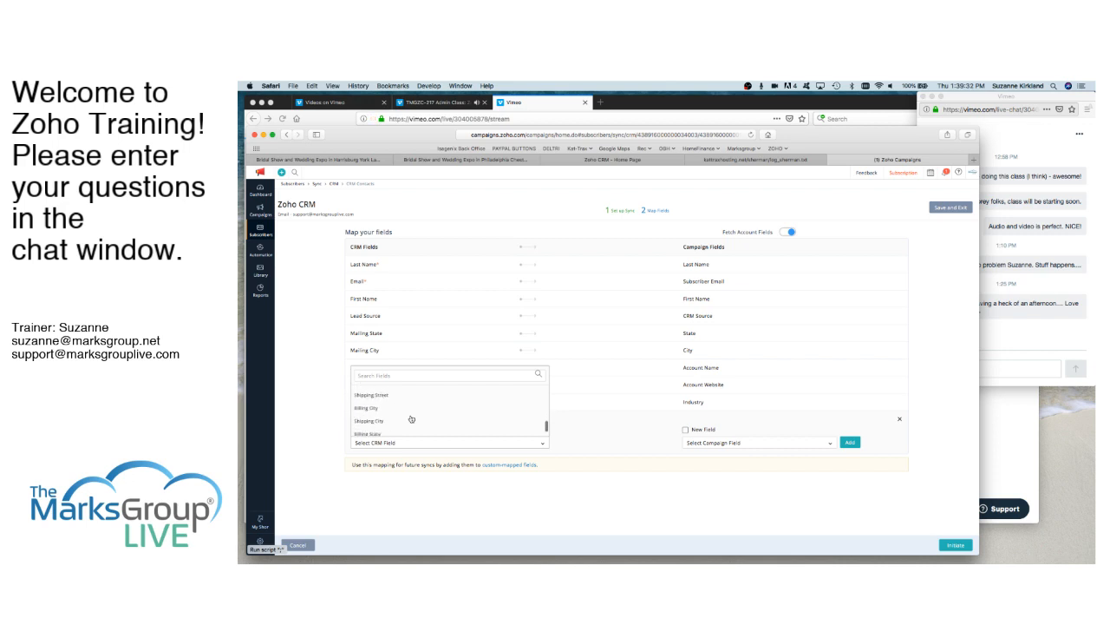
pyautogui.scroll(1, 411, 419)
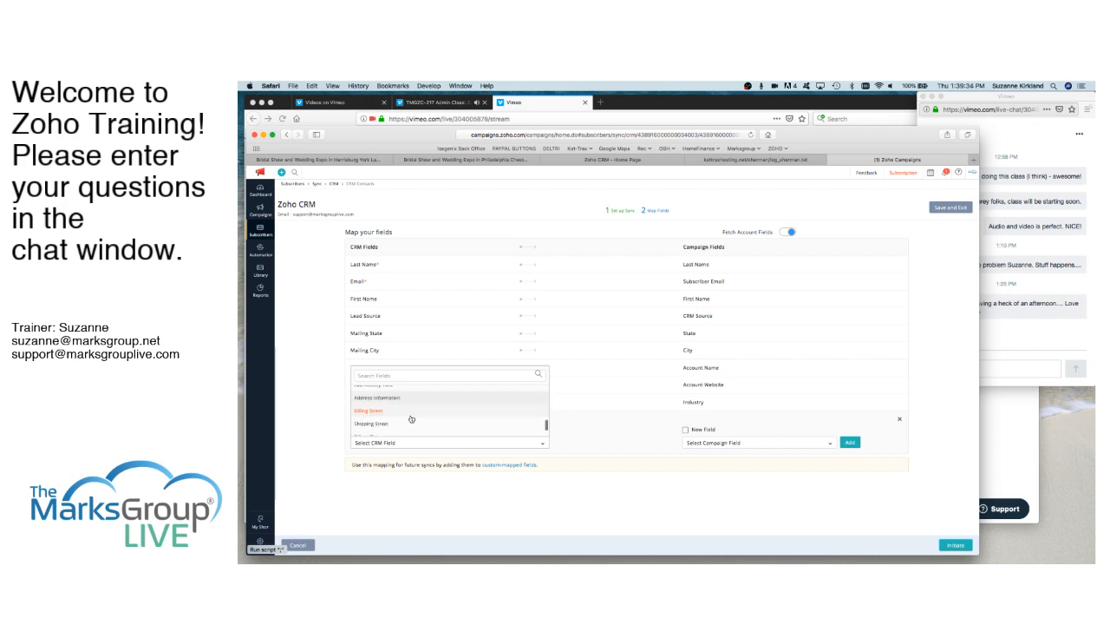
pyautogui.scroll(-3, 412, 419)
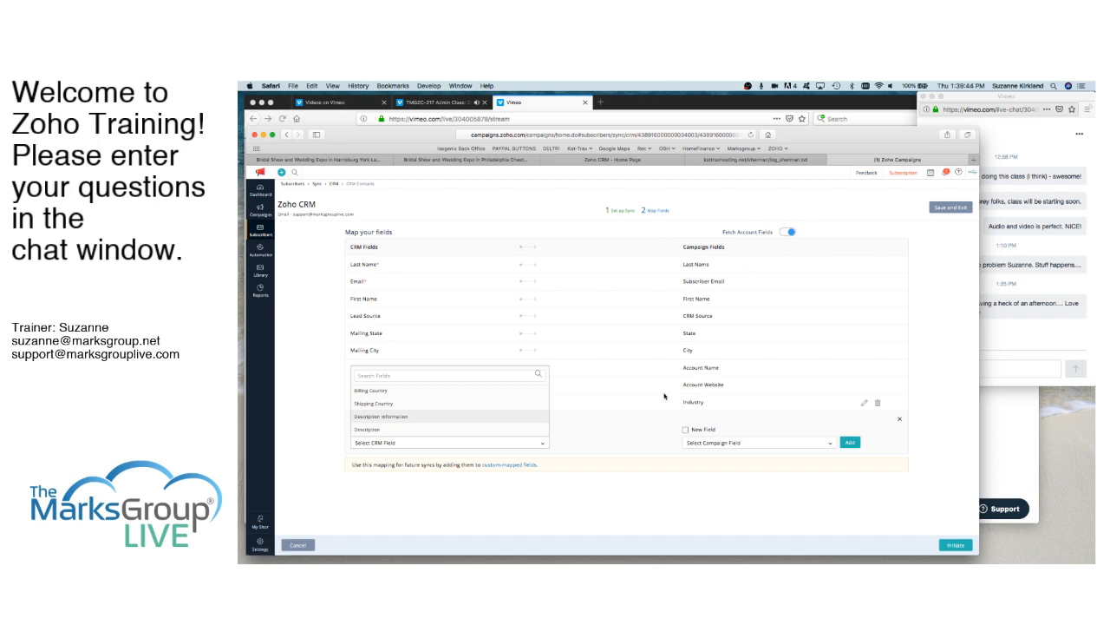
pyautogui.click(899, 420)
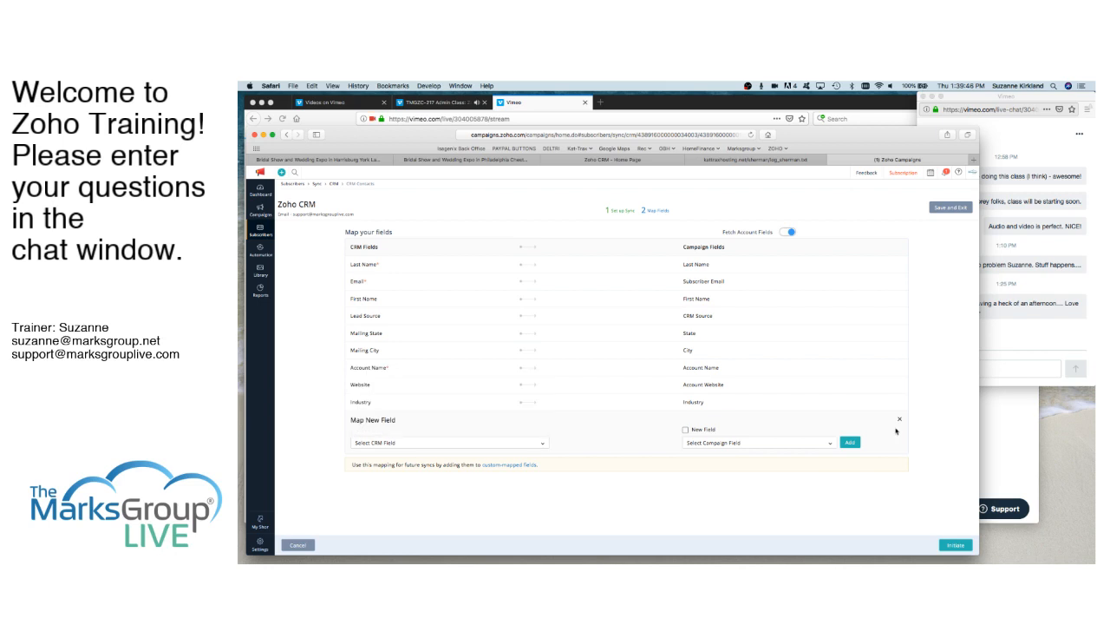
pyautogui.click(900, 420)
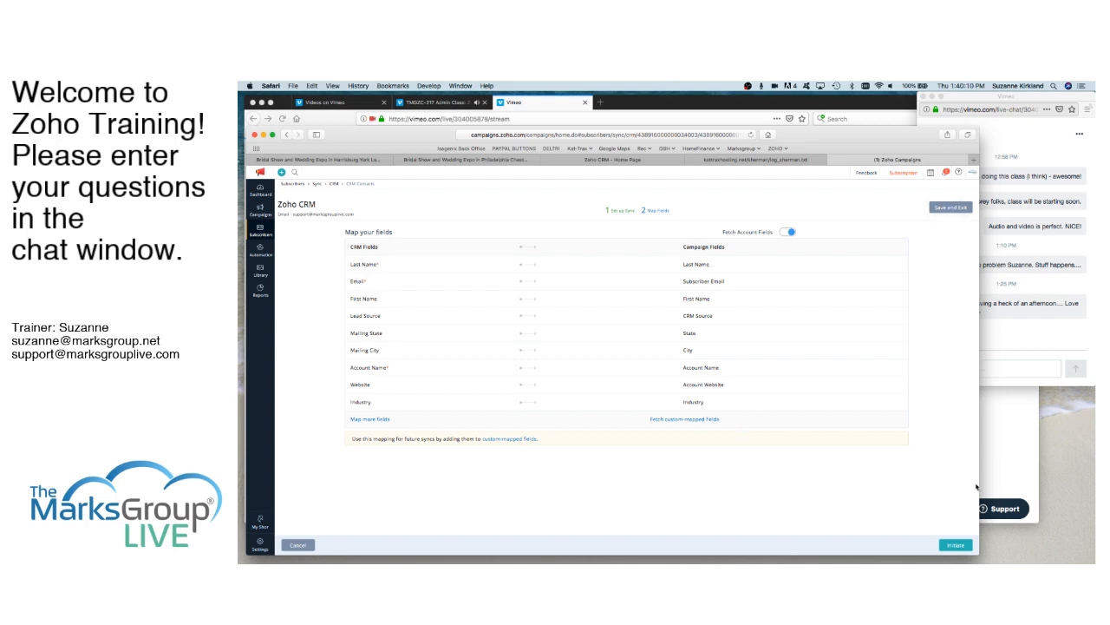
# - Initiate the CRM Contacts sync with the edited mapping and return to the list of Zoho CRM syncs
pyautogui.click(956, 547)
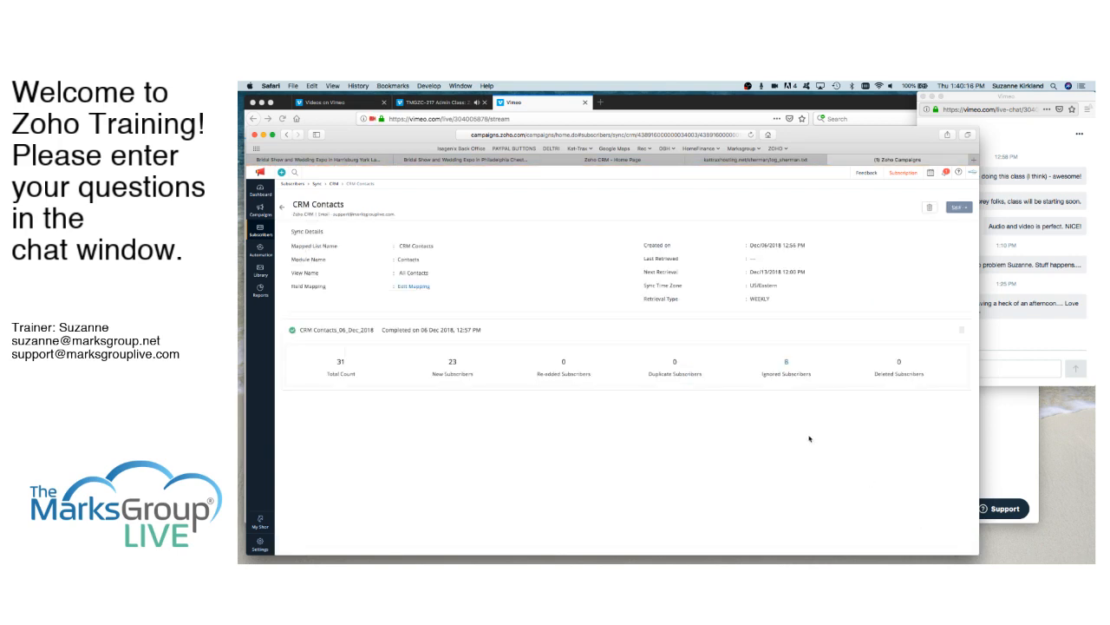
pyautogui.click(281, 208)
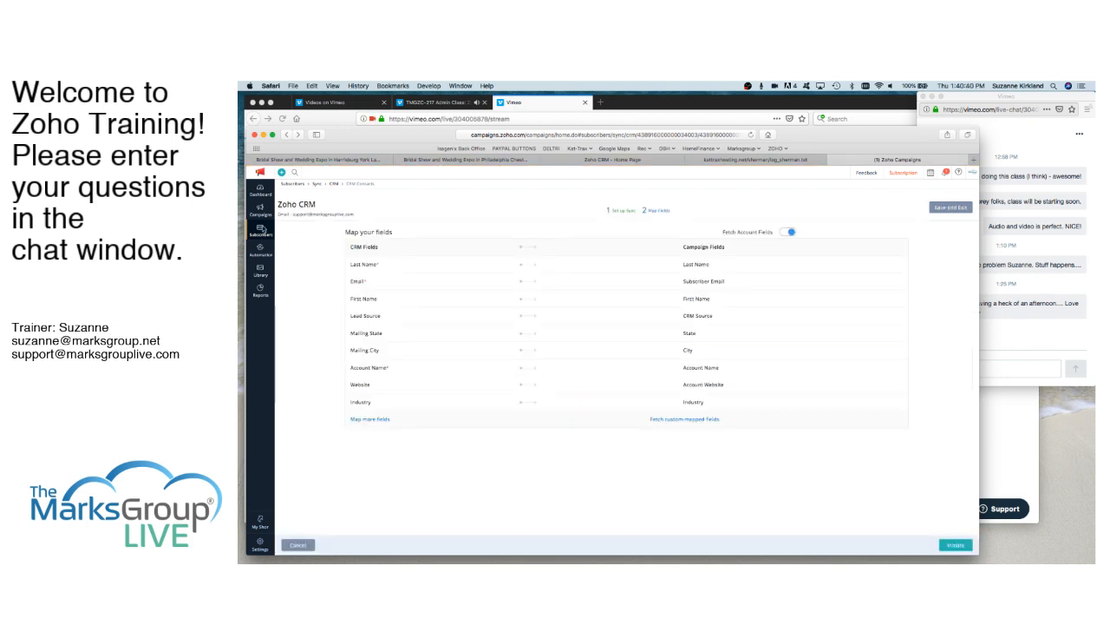
pyautogui.moveTo(262, 230)
pyautogui.click(303, 261)
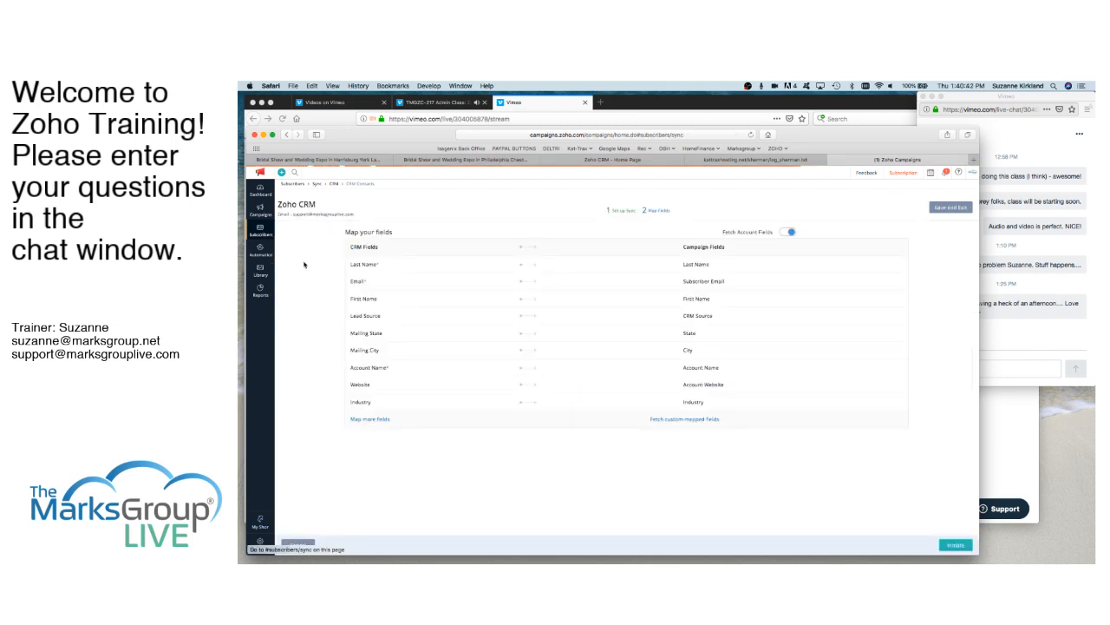
pyautogui.click(344, 308)
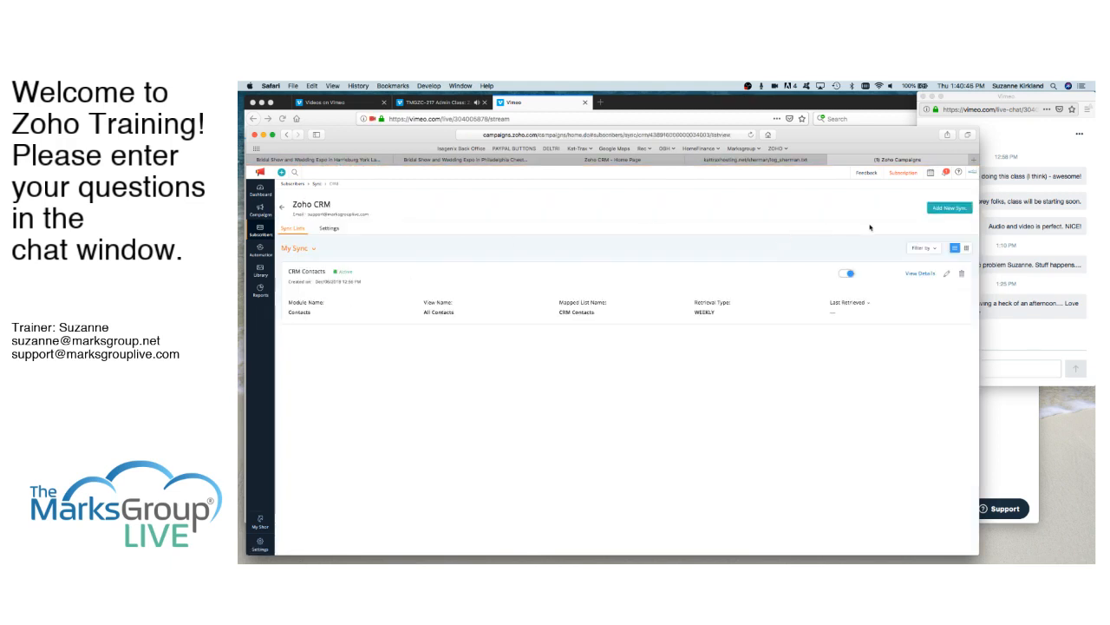
# - Start a new immediate sync for the Leads module and name it CRM Leads
pyautogui.click(953, 209)
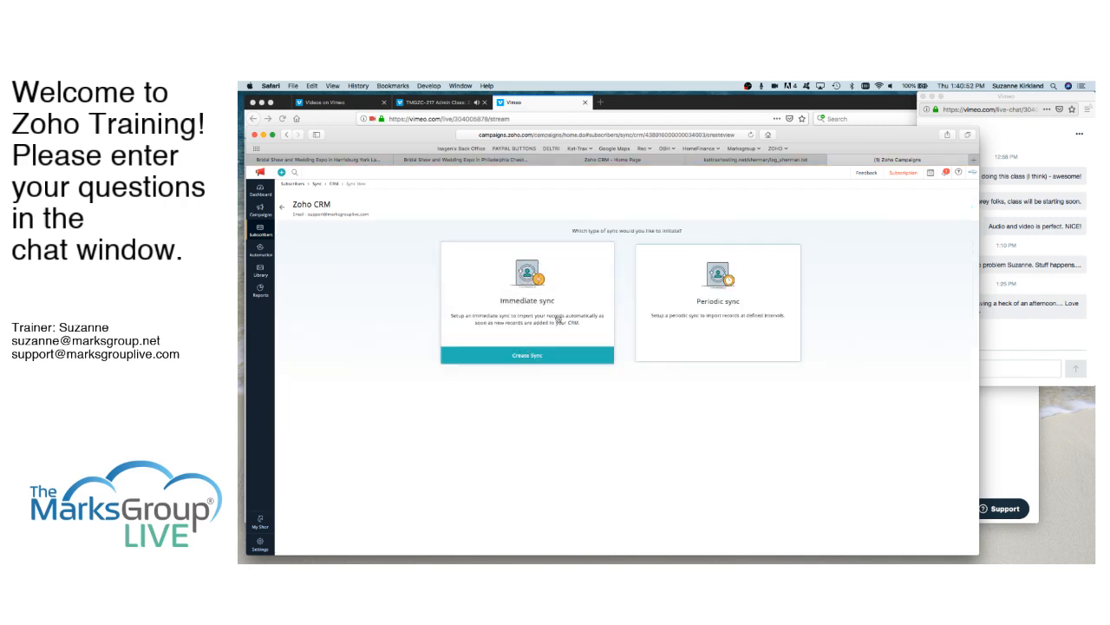
pyautogui.moveTo(559, 340)
pyautogui.click(530, 356)
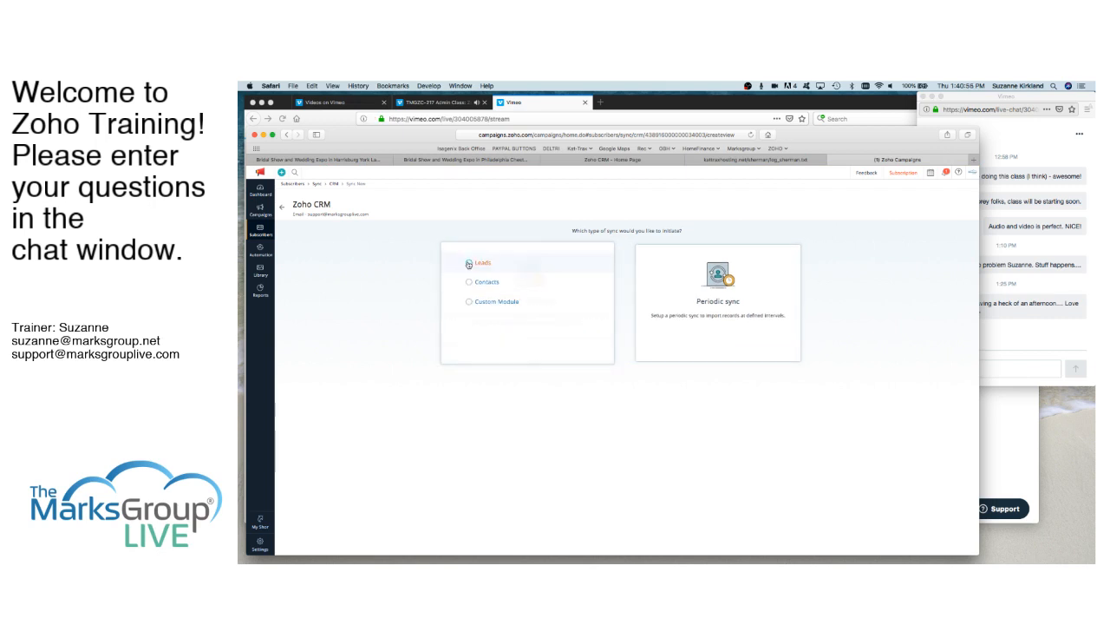
pyautogui.click(468, 264)
pyautogui.click(430, 256)
pyautogui.write('CRM Leads')
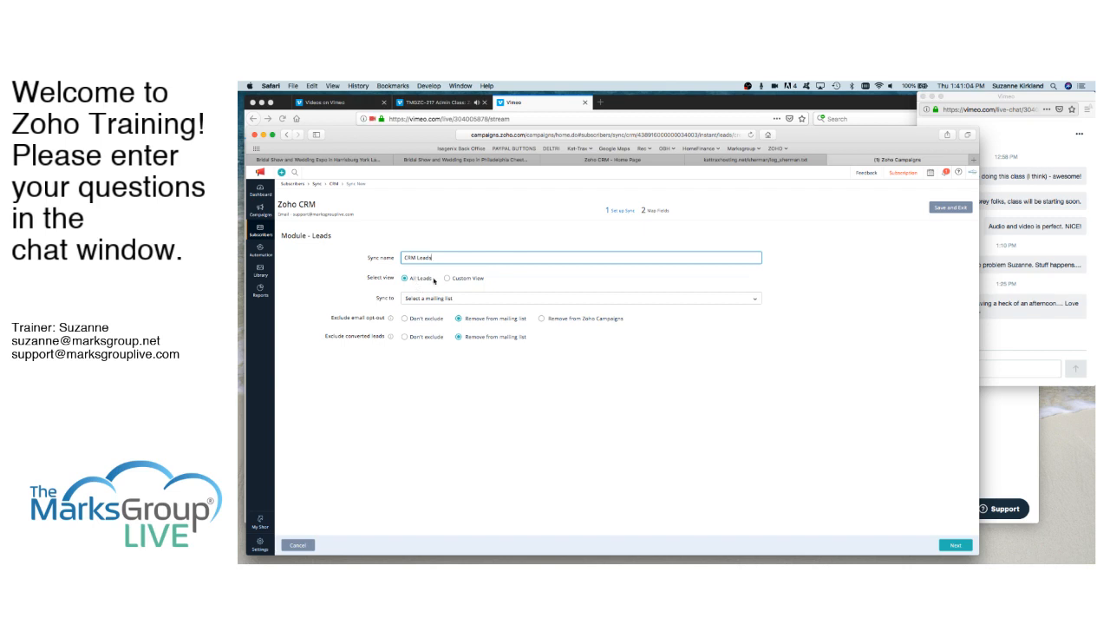
# - Examine the custom views offered for the Leads sync, leaving All Leads as the selected view
pyautogui.click(447, 278)
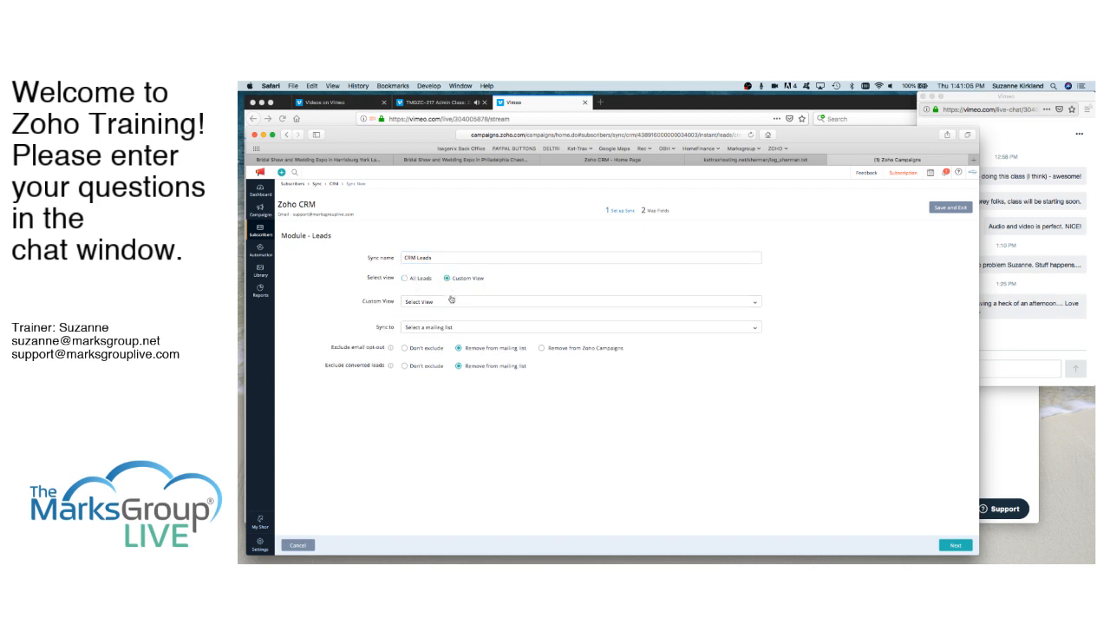
pyautogui.click(451, 301)
pyautogui.scroll(-2, 454, 340)
pyautogui.scroll(-5, 455, 341)
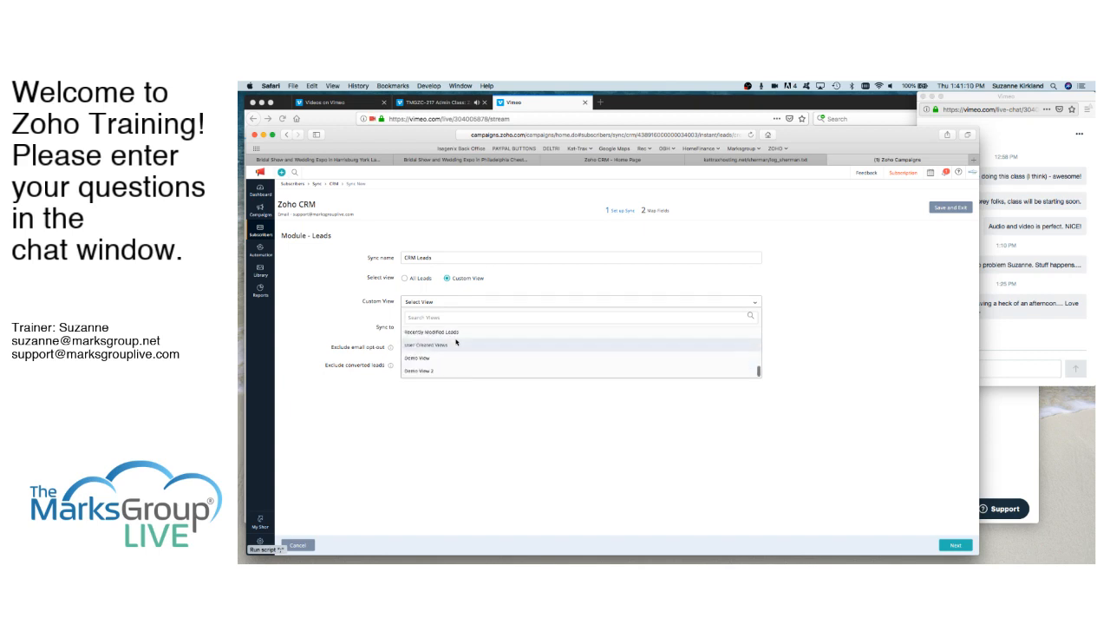
pyautogui.scroll(5, 456, 341)
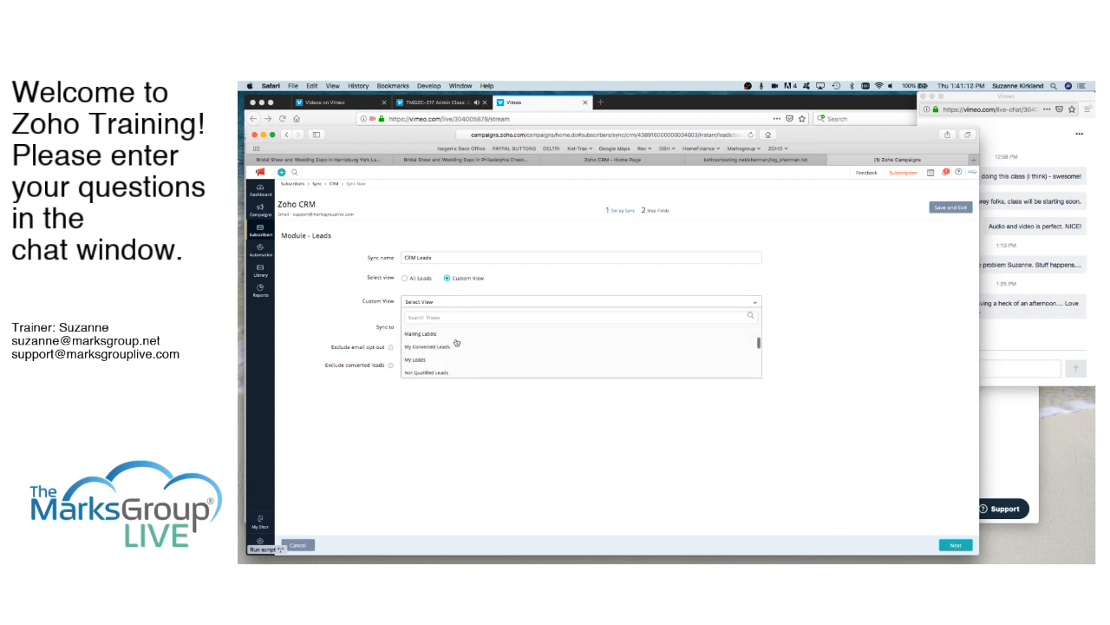
pyautogui.scroll(3, 457, 341)
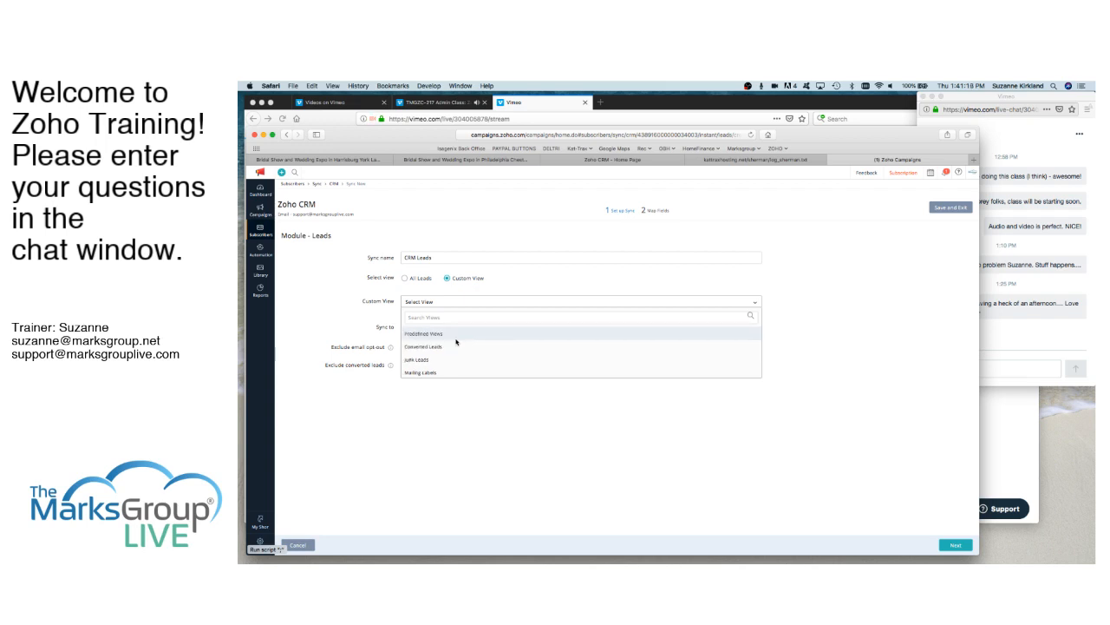
pyautogui.click(454, 291)
pyautogui.click(404, 279)
# - Create a mailing list named CRM Leads as the sync target, disallowing signup forms and entering N/A as how subscribers are known
pyautogui.click(464, 299)
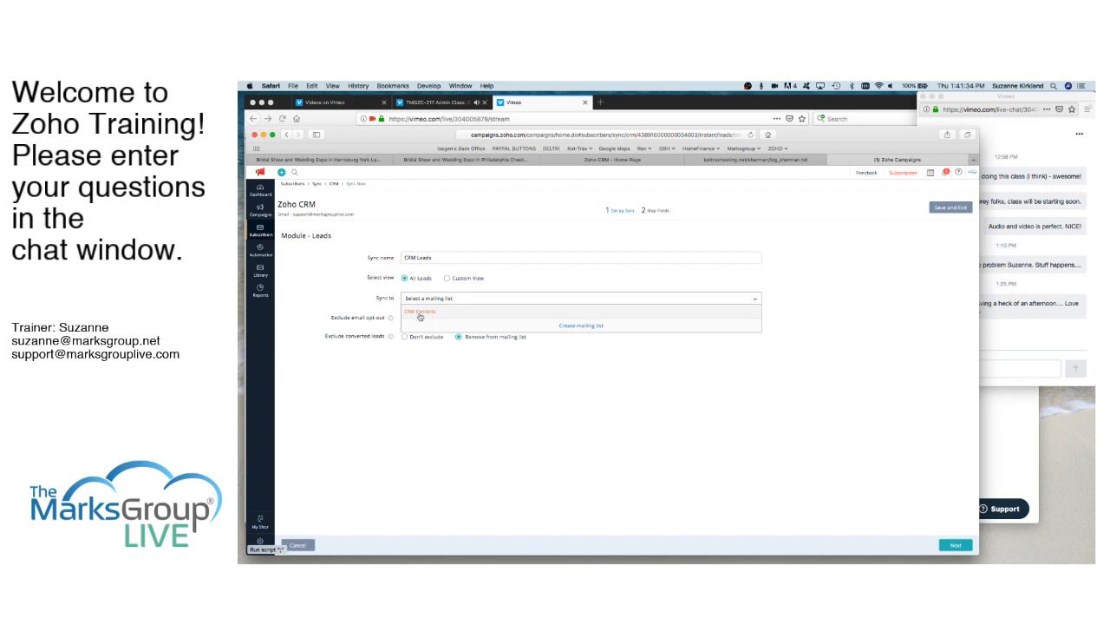
pyautogui.click(582, 325)
pyautogui.click(584, 328)
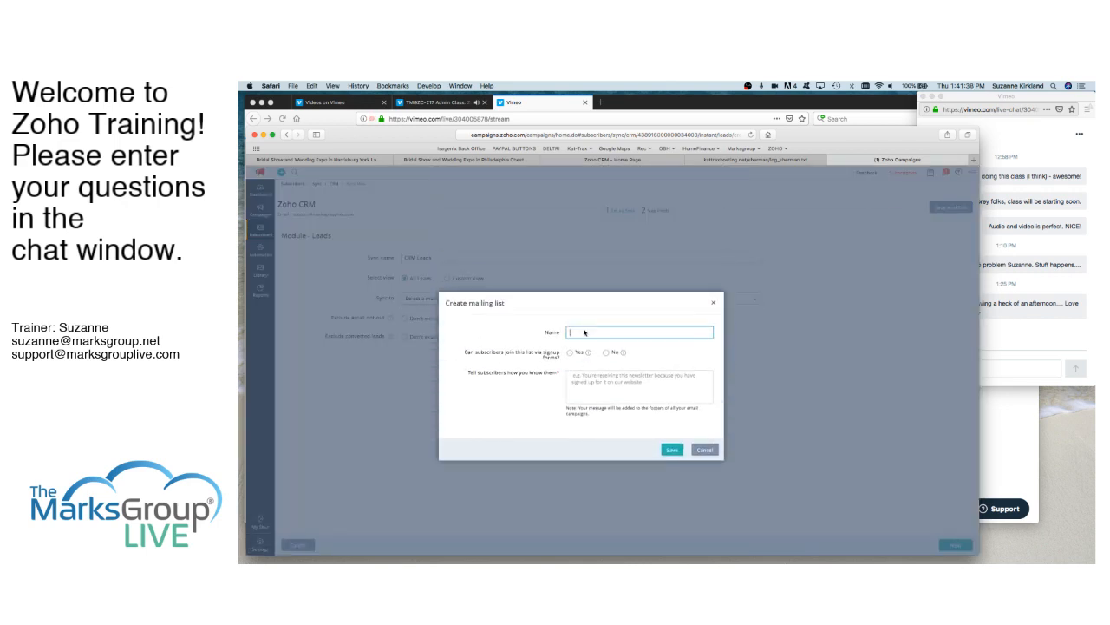
pyautogui.write('CRM Leads')
pyautogui.click(606, 353)
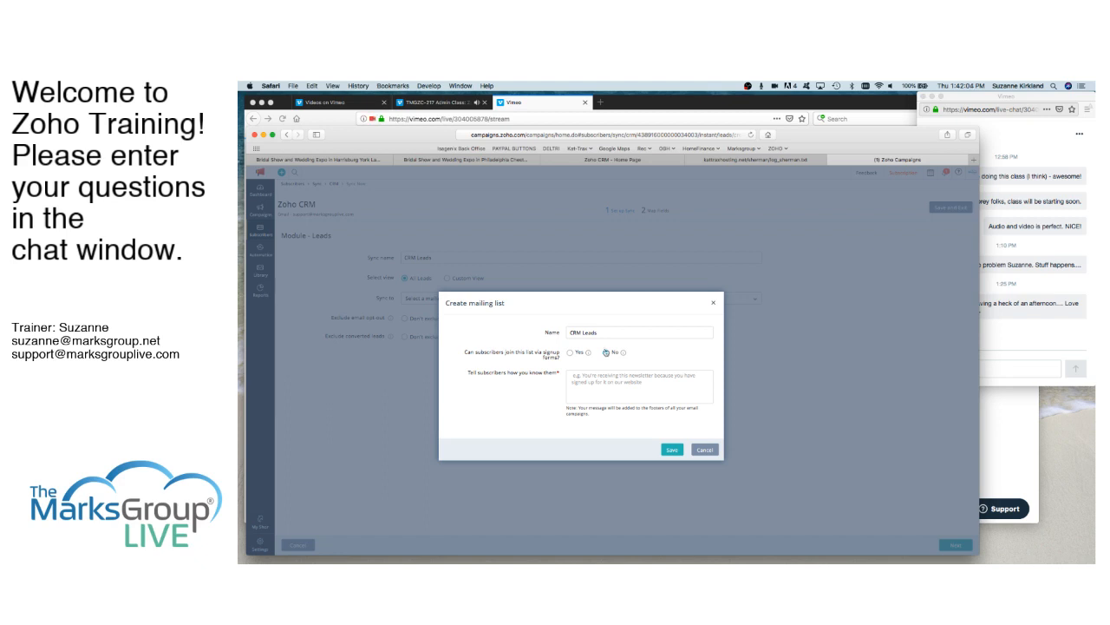
pyautogui.click(601, 380)
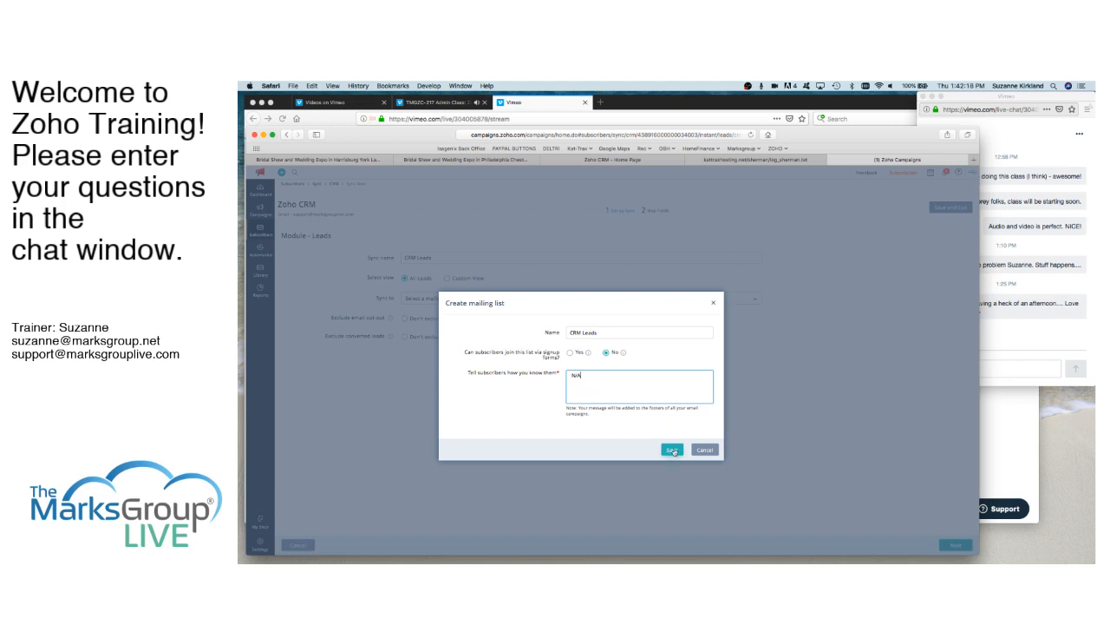
pyautogui.click(673, 450)
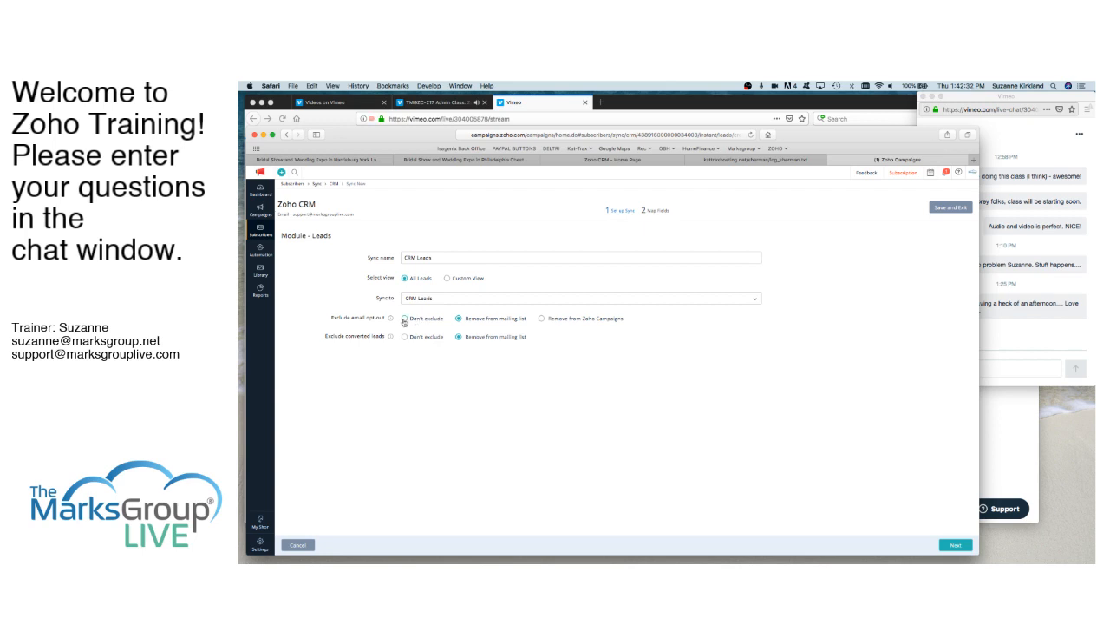
# - Set email opt-outs to Remove from Zoho Campaigns, proceed to the field mapping, and save and exit the CRM Leads sync
pyautogui.click(542, 318)
pyautogui.click(954, 546)
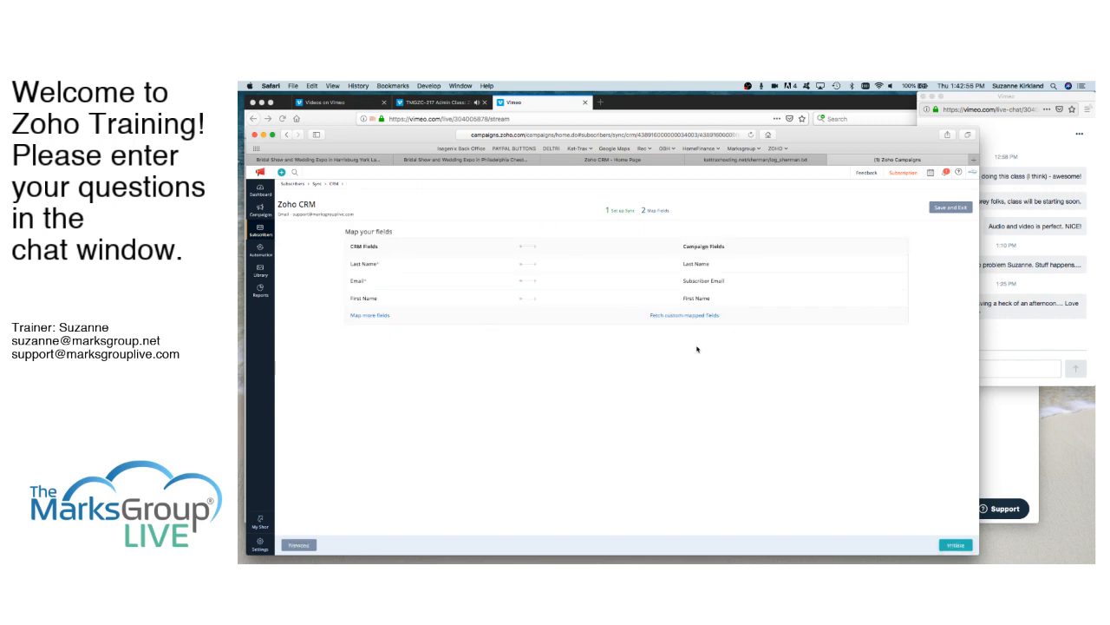
pyautogui.click(950, 208)
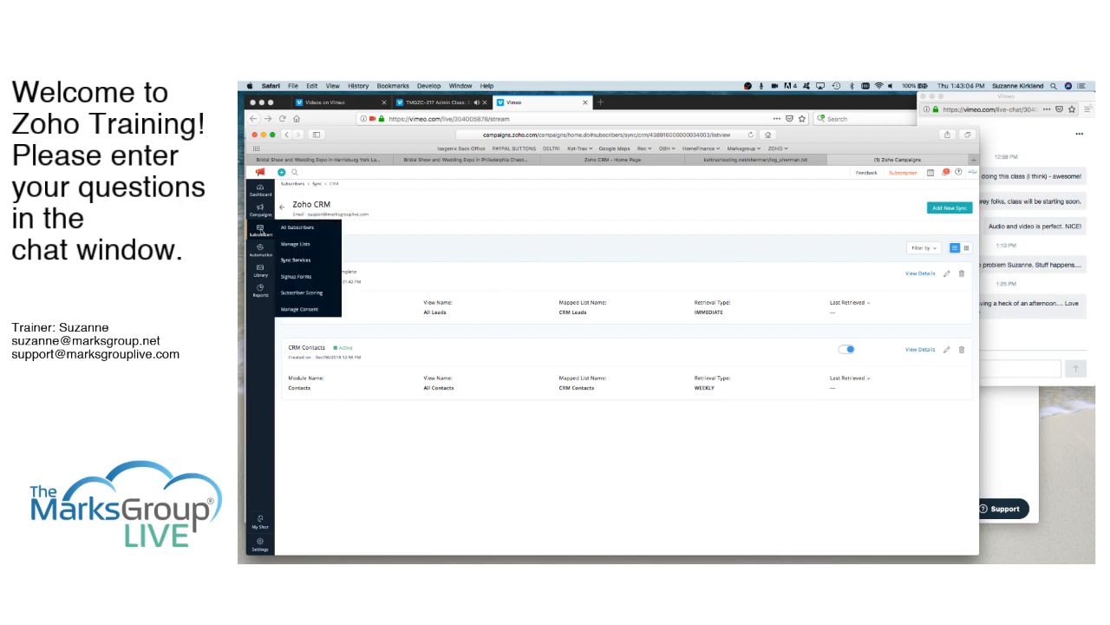
# - Start a new mailing list named Newsletter Opt-in and allow subscribers to join it through signup forms
pyautogui.click(290, 280)
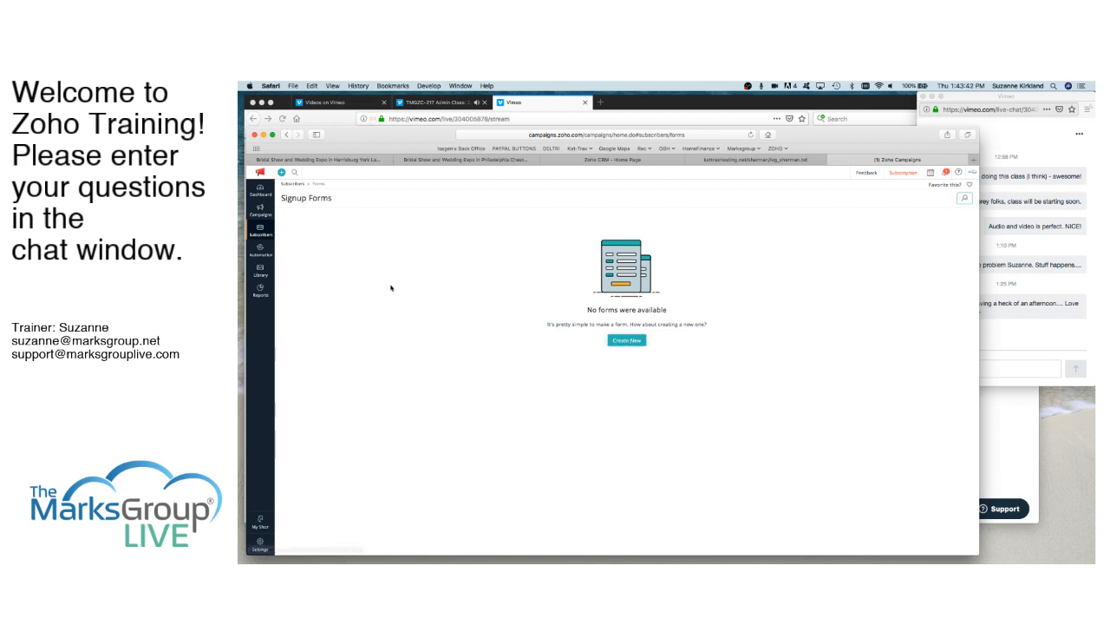
pyautogui.moveTo(261, 234)
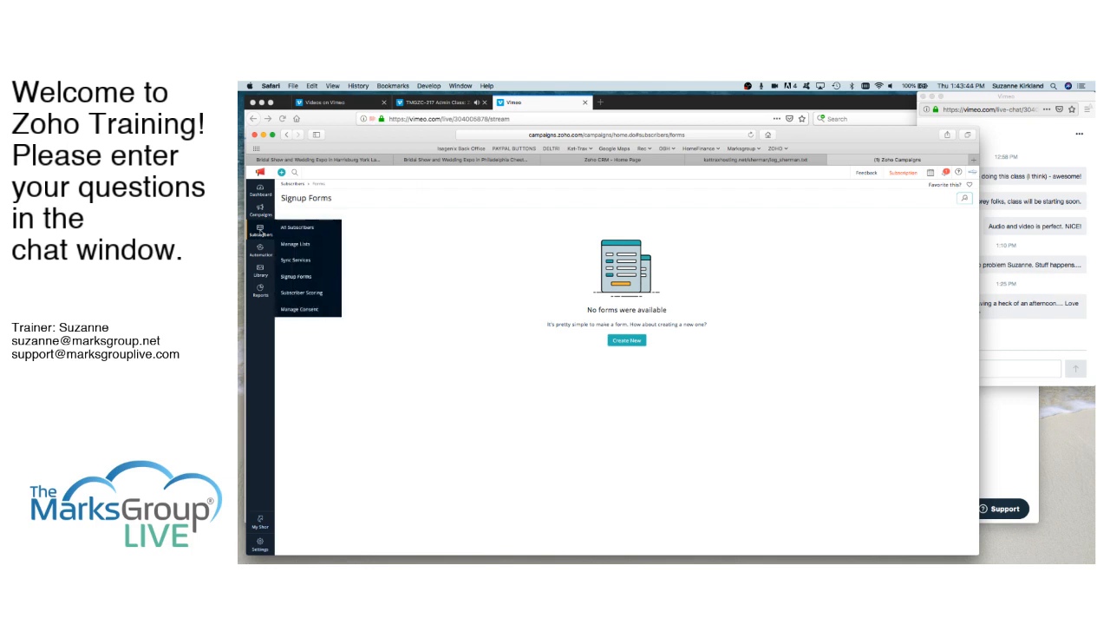
pyautogui.click(297, 246)
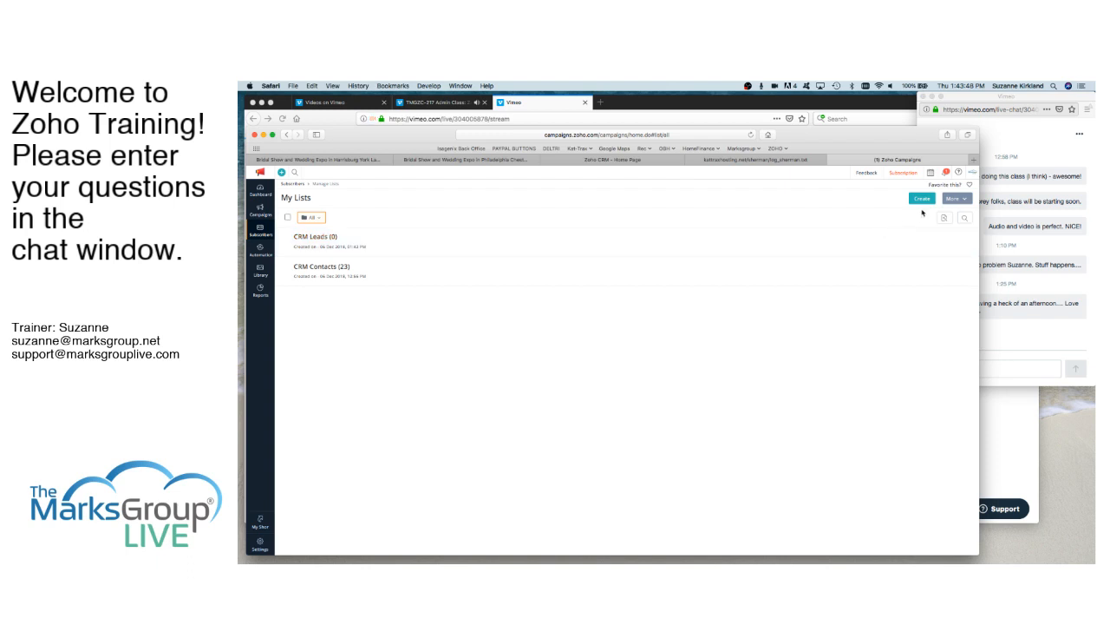
pyautogui.click(922, 198)
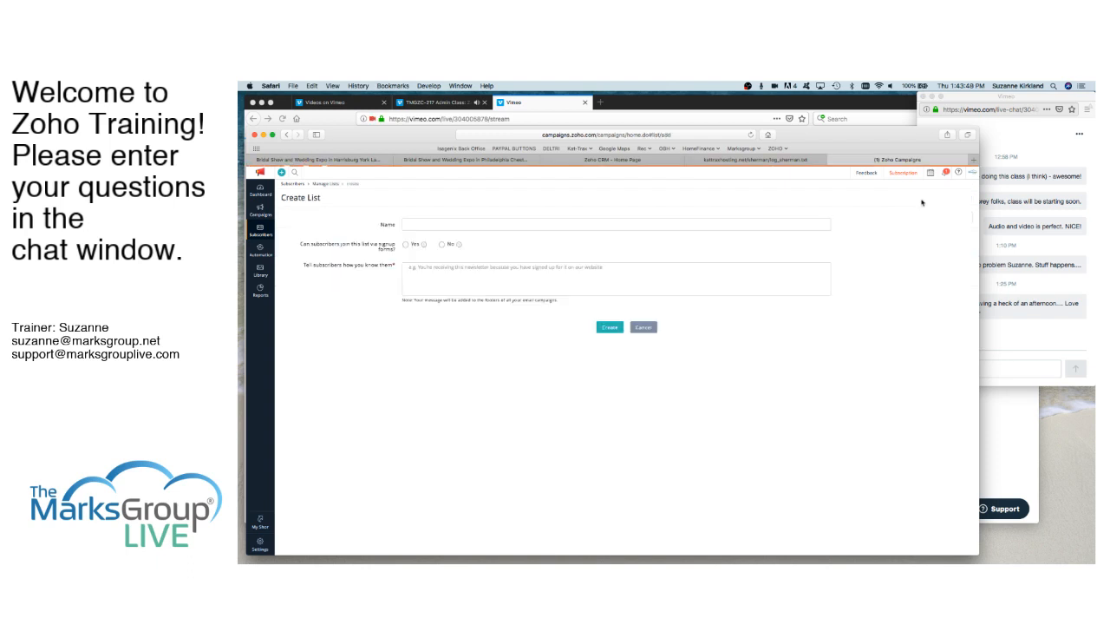
pyautogui.click(420, 224)
pyautogui.write('Ne')
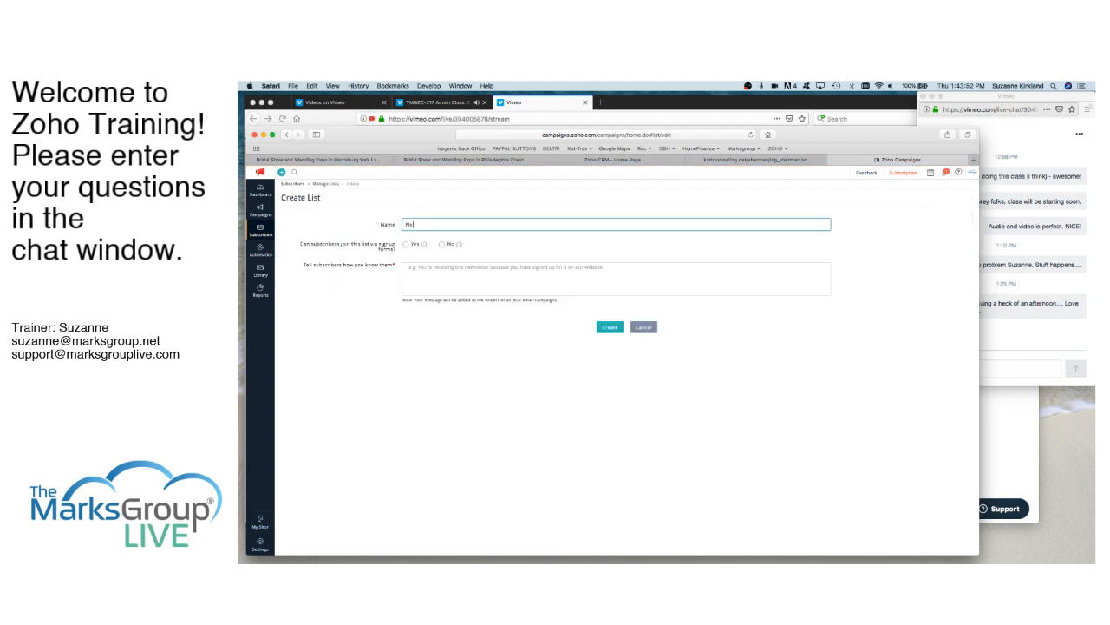
pyautogui.write('wsletter Opt-in')
pyautogui.click(406, 246)
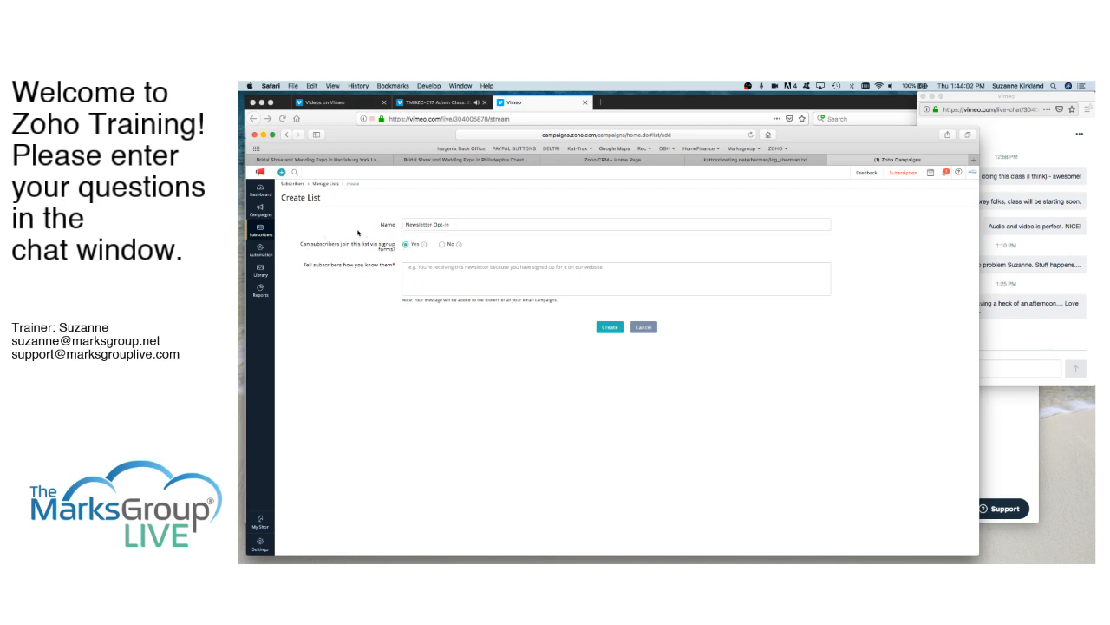
# - Enter "You're receiving this newsletter because you signed up for it on our website." as how subscribers are known, and create the list
pyautogui.click(422, 268)
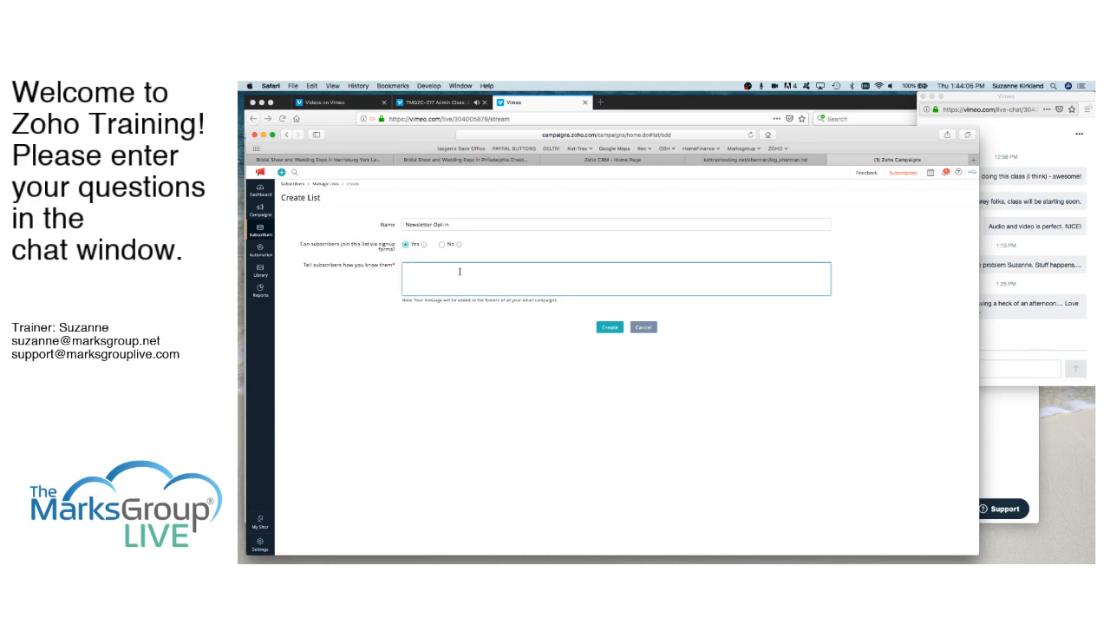
pyautogui.click(424, 248)
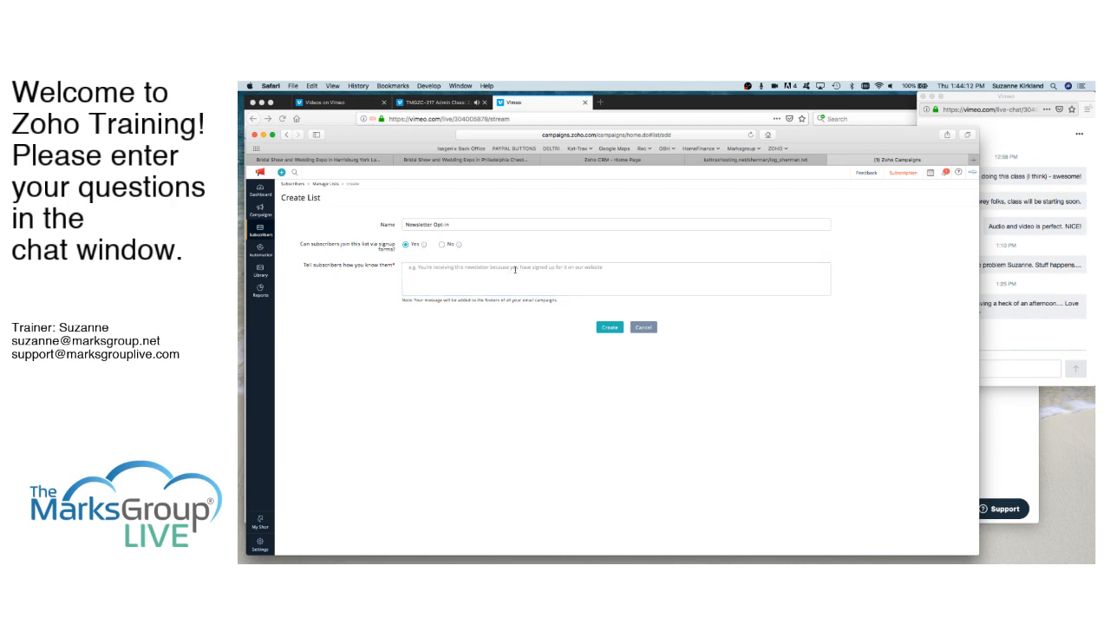
pyautogui.click(439, 268)
pyautogui.write("You're receiving th")
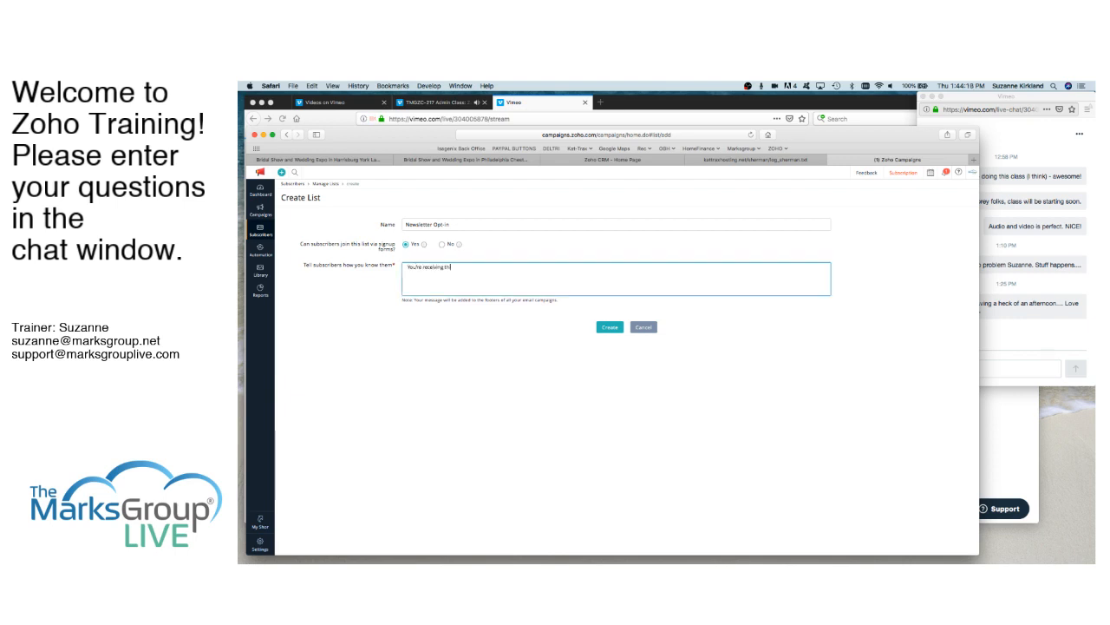
pyautogui.write('is rewsletter bec')
pyautogui.write('ecause')
pyautogui.write(' you signed up for ')
pyautogui.write('it on our we')
pyautogui.write('bsite.')
pyautogui.click(610, 328)
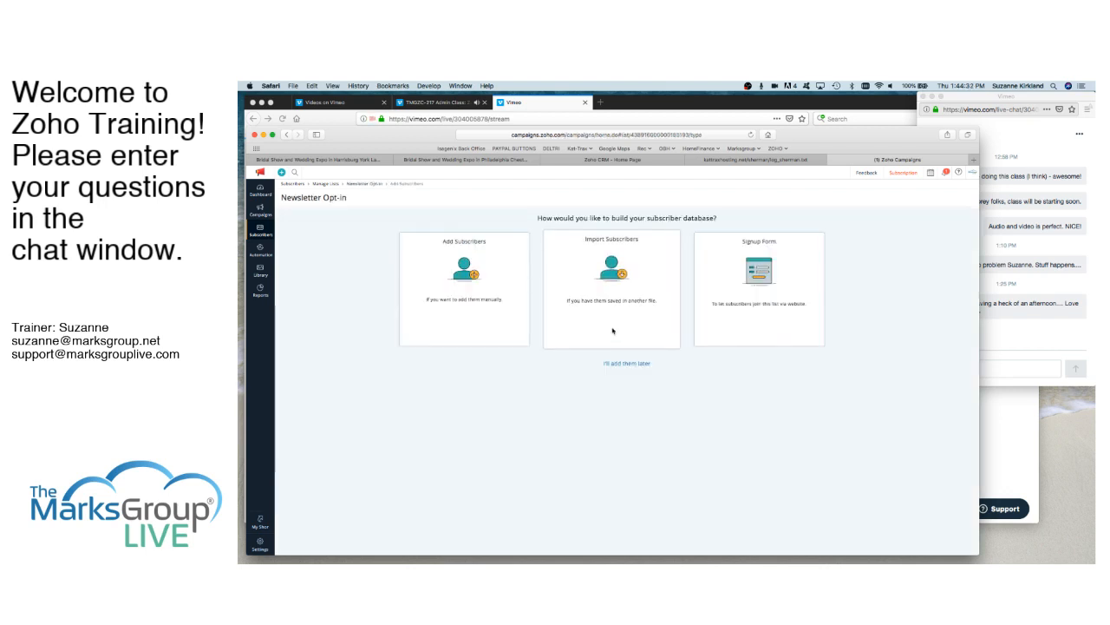
# - Choose to build the Newsletter Opt-in list's subscriber database by creating a signup form
pyautogui.moveTo(521, 285)
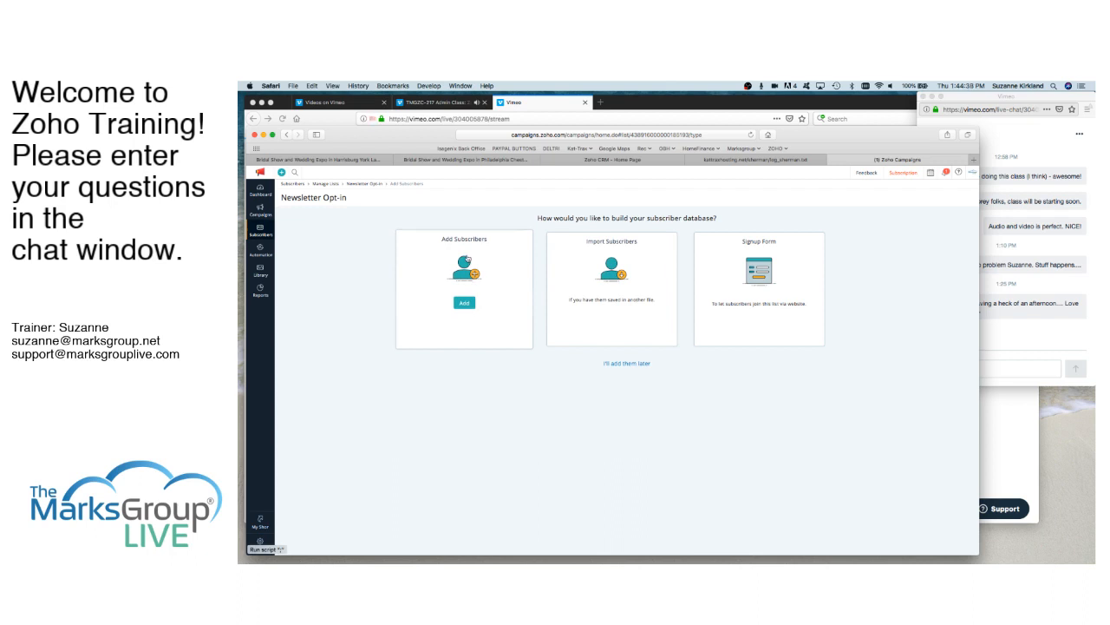
pyautogui.moveTo(612, 279)
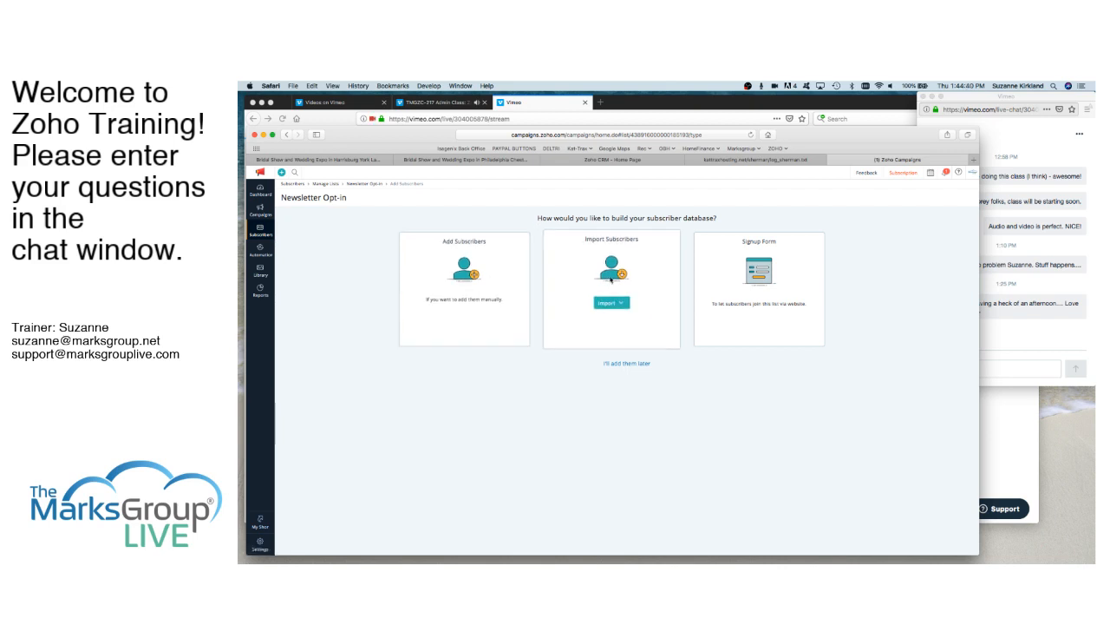
pyautogui.moveTo(471, 275)
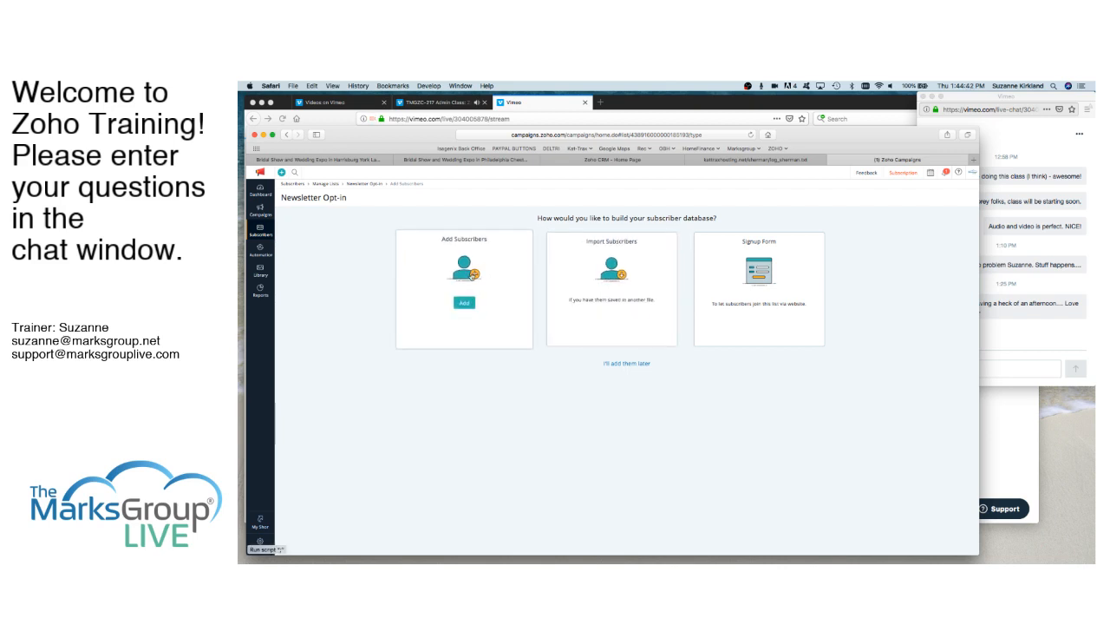
pyautogui.moveTo(798, 278)
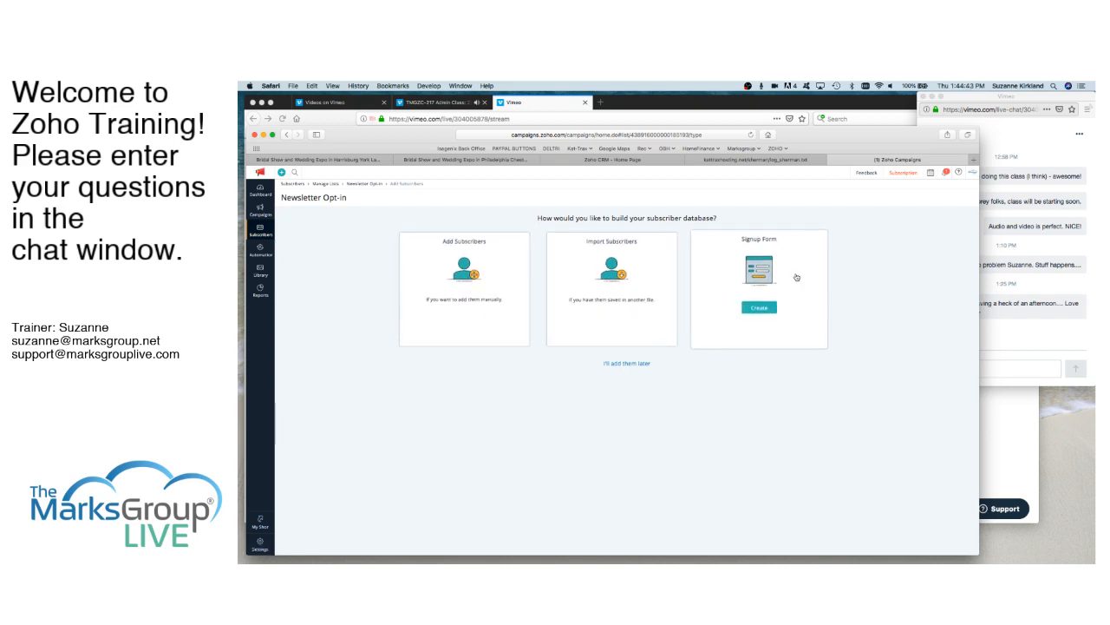
pyautogui.click(759, 309)
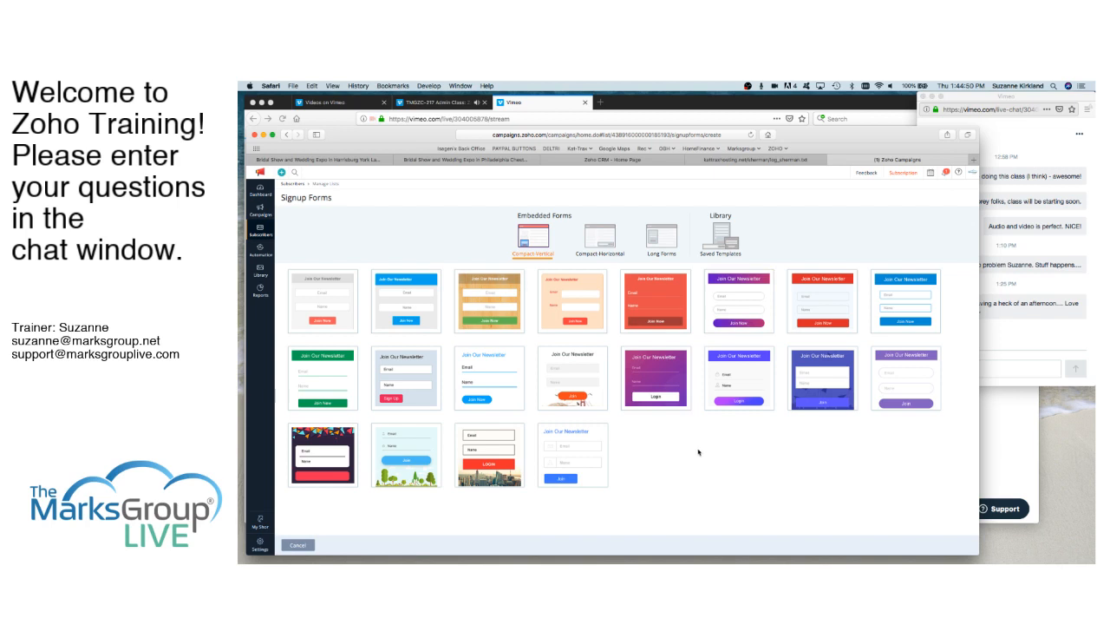
# - Compare the compact and long embedded form layouts, and use the first long-form template with the light blue background
pyautogui.click(657, 240)
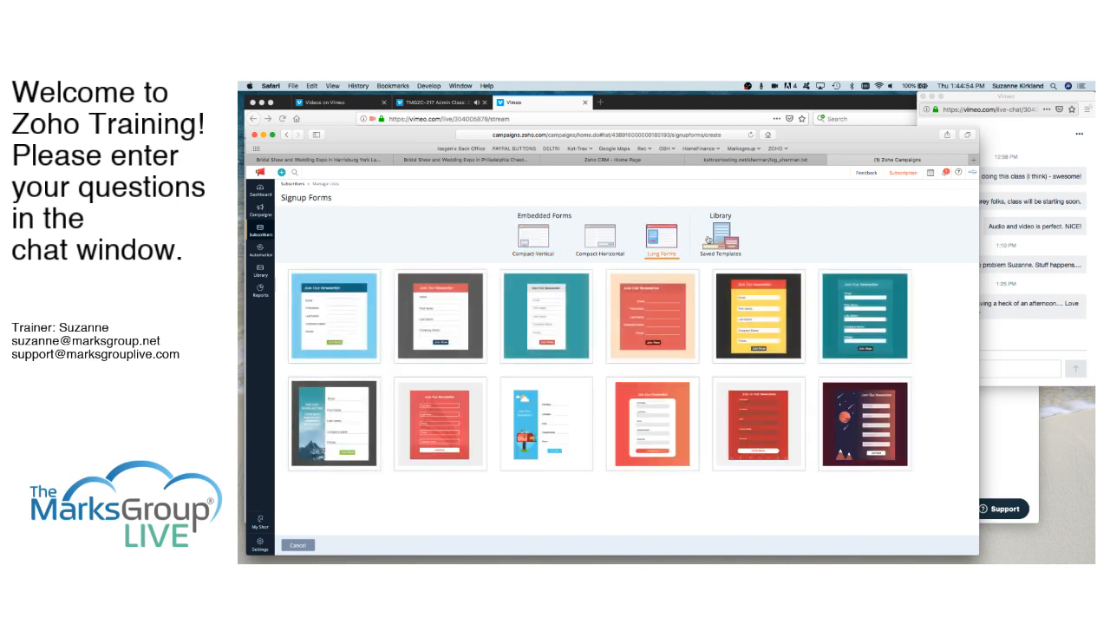
pyautogui.click(598, 234)
pyautogui.click(543, 240)
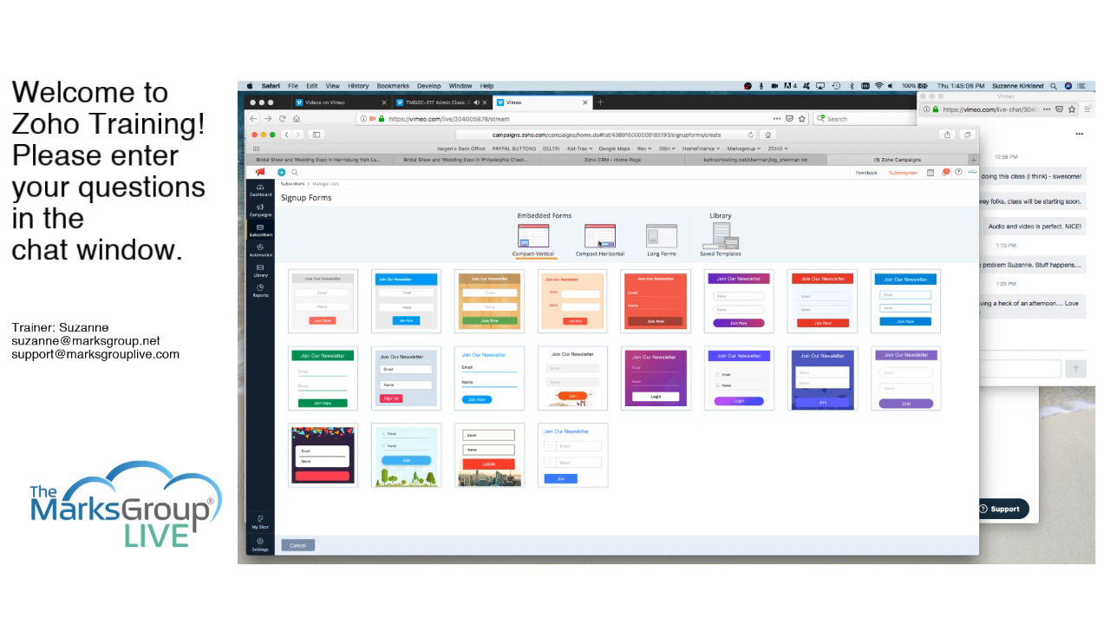
pyautogui.click(662, 239)
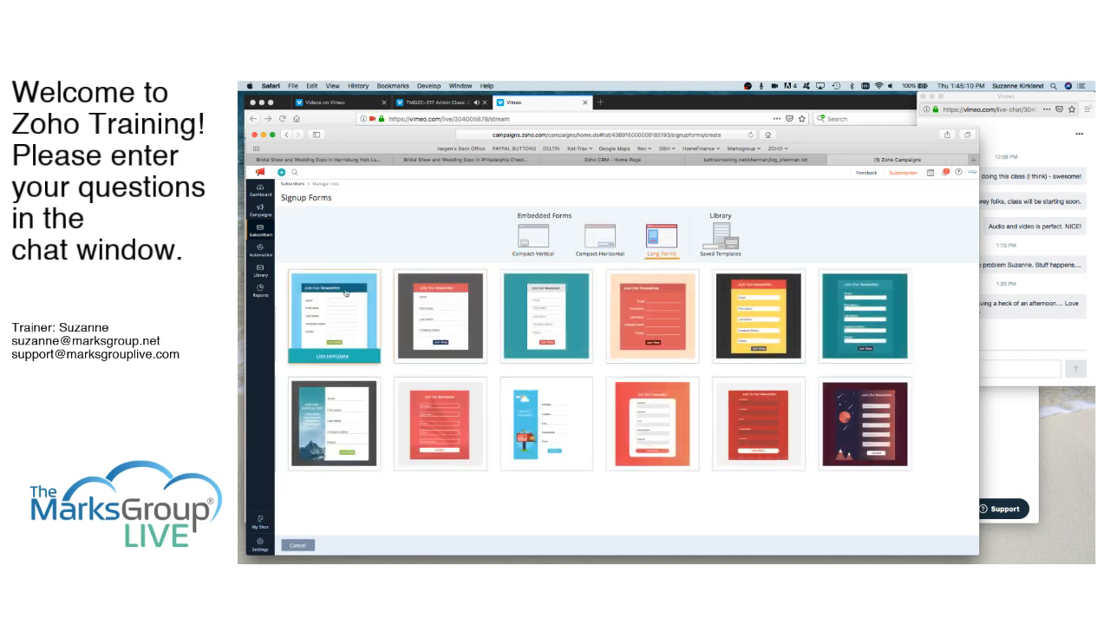
pyautogui.scroll(-1, 508, 441)
pyautogui.click(334, 357)
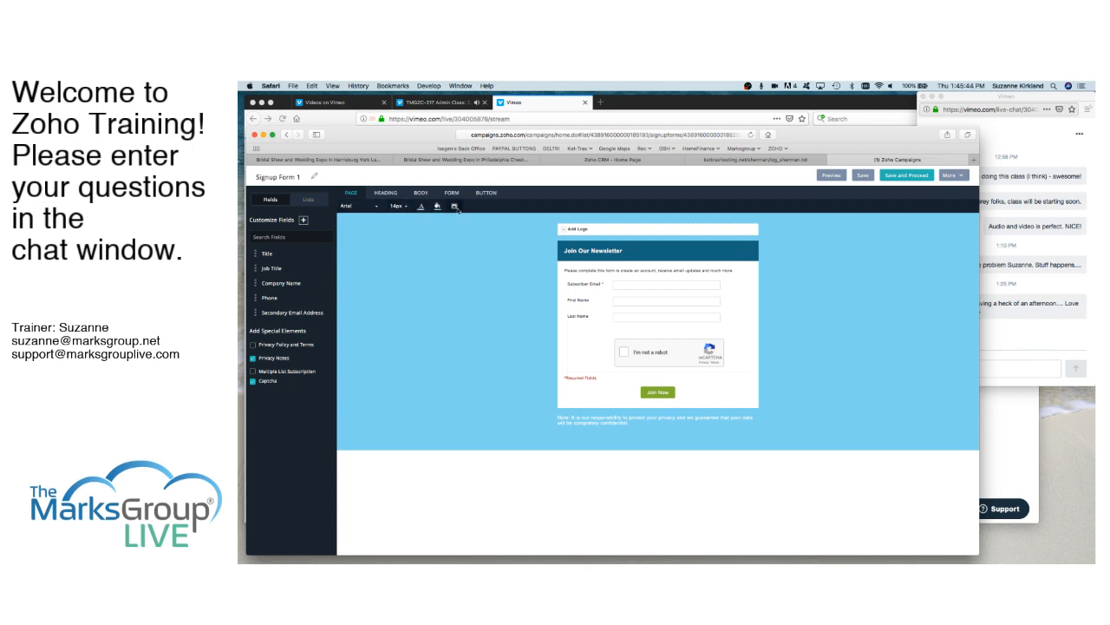
# - Check the form's heading styling and the Subscriber Email field properties without changing them, and save the form to proceed
pyautogui.click(382, 193)
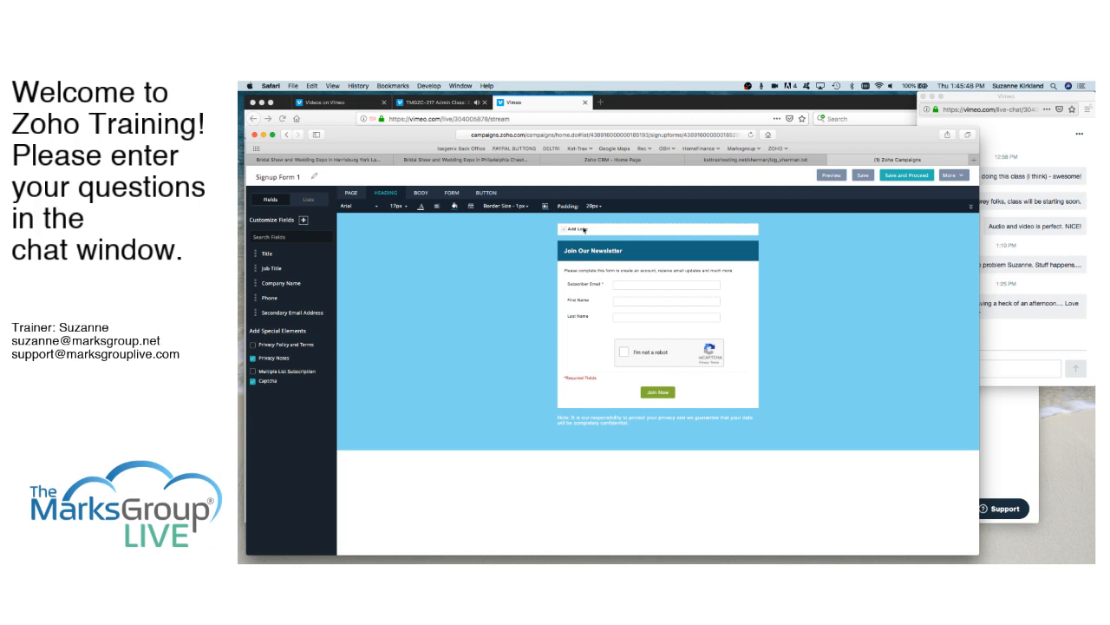
pyautogui.moveTo(623, 251); pyautogui.dragTo(563, 251)
pyautogui.click(605, 270)
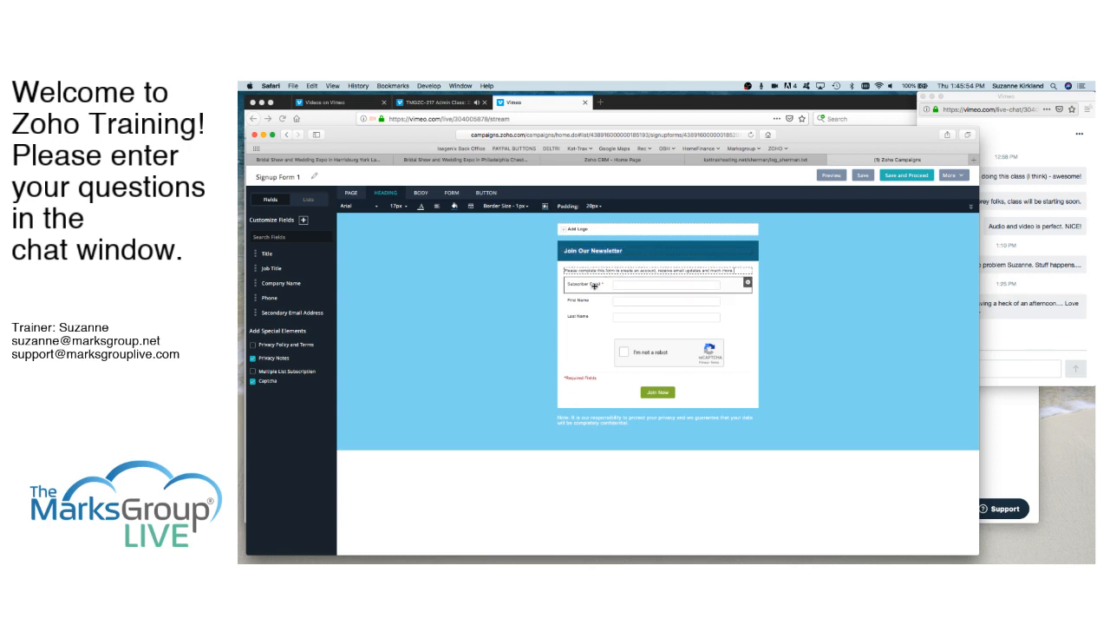
pyautogui.click(748, 284)
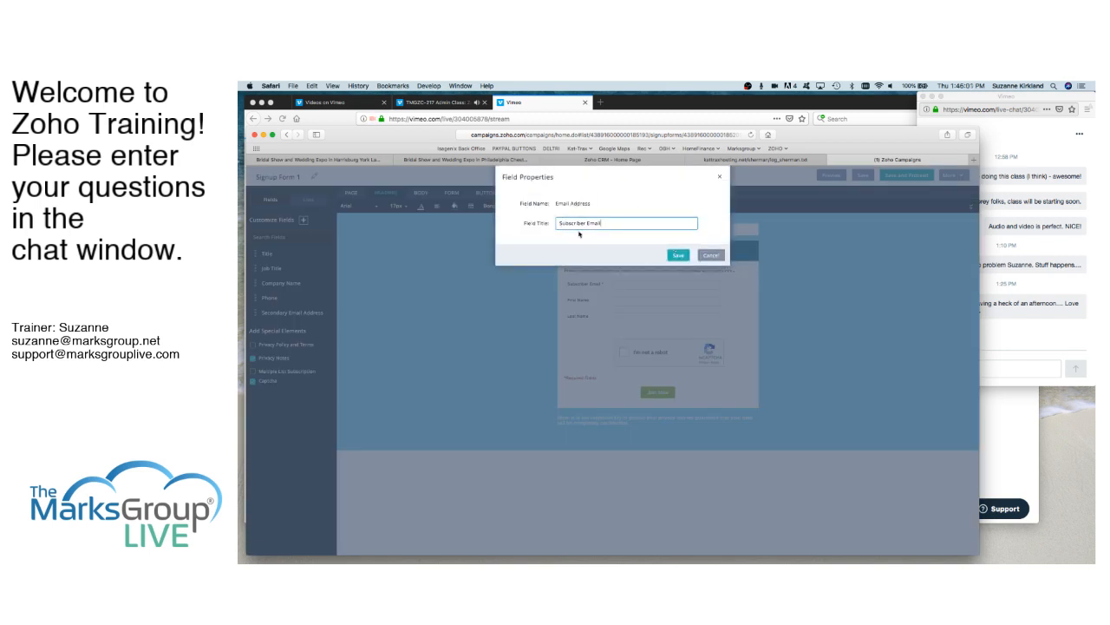
pyautogui.click(709, 258)
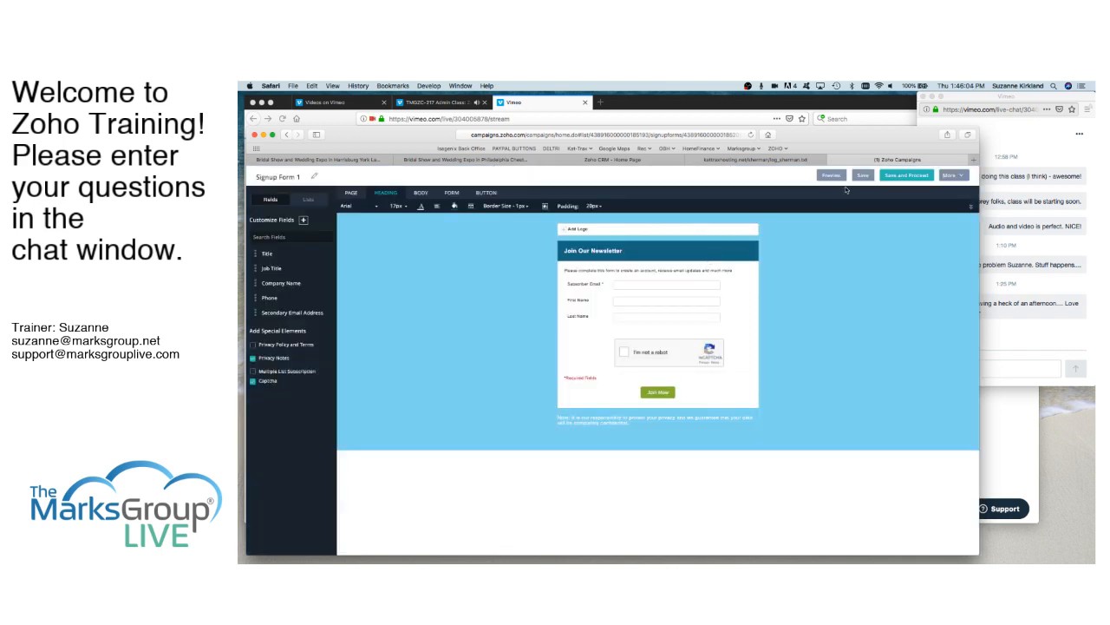
pyautogui.click(911, 179)
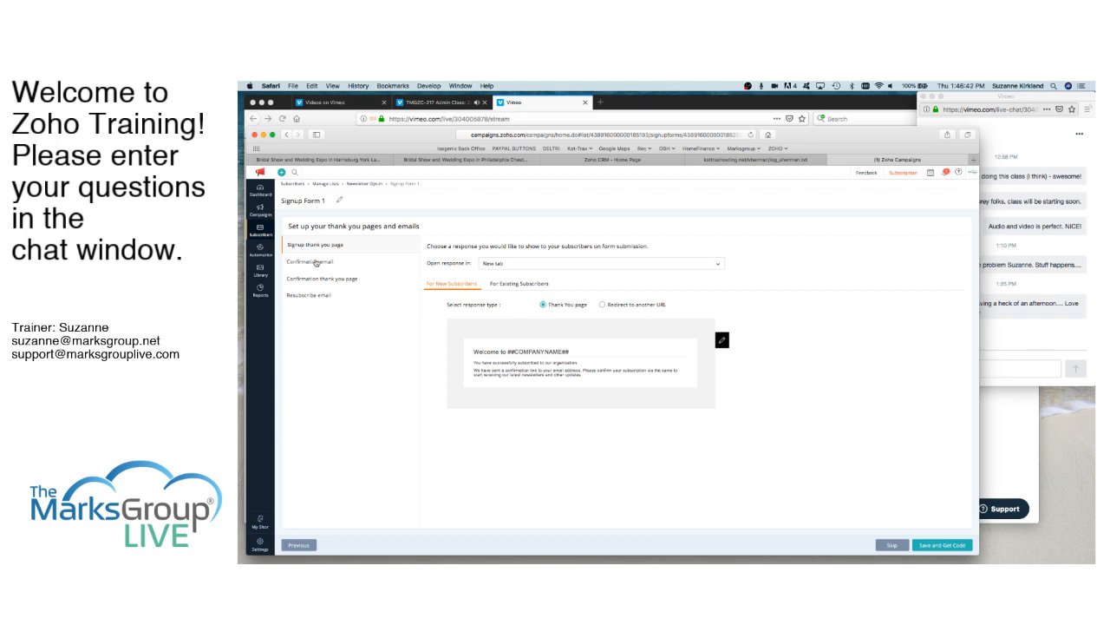
# - Review the signup form's thank-you pages, confirmation email and resubscribe email, and save them to get the form code
pyautogui.click(317, 263)
pyautogui.click(316, 280)
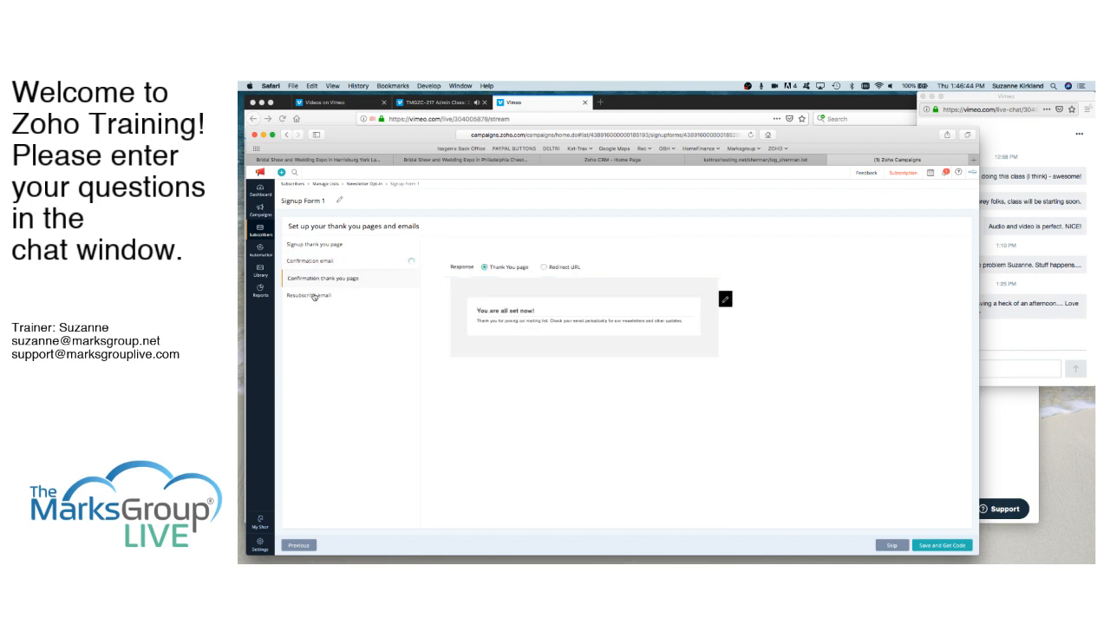
pyautogui.click(314, 297)
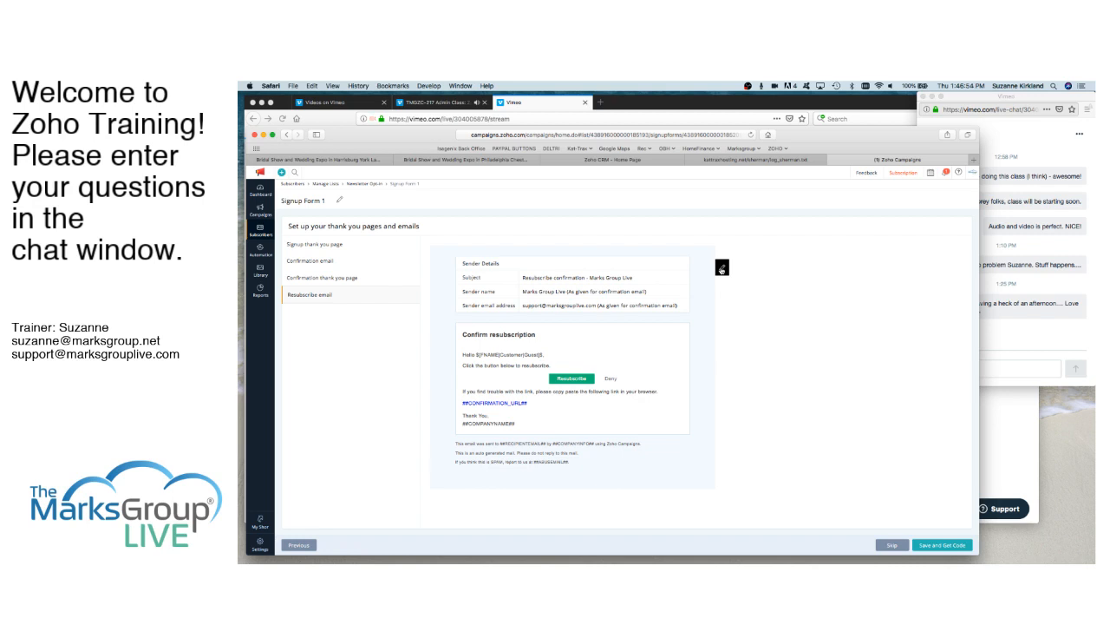
pyautogui.click(337, 246)
pyautogui.click(323, 261)
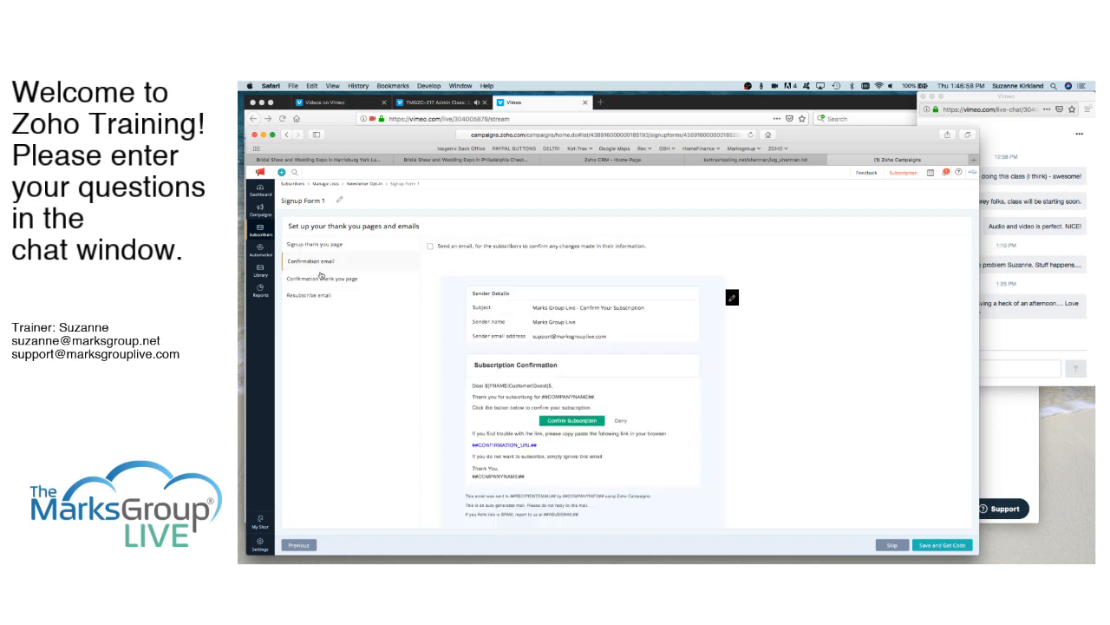
pyautogui.click(311, 295)
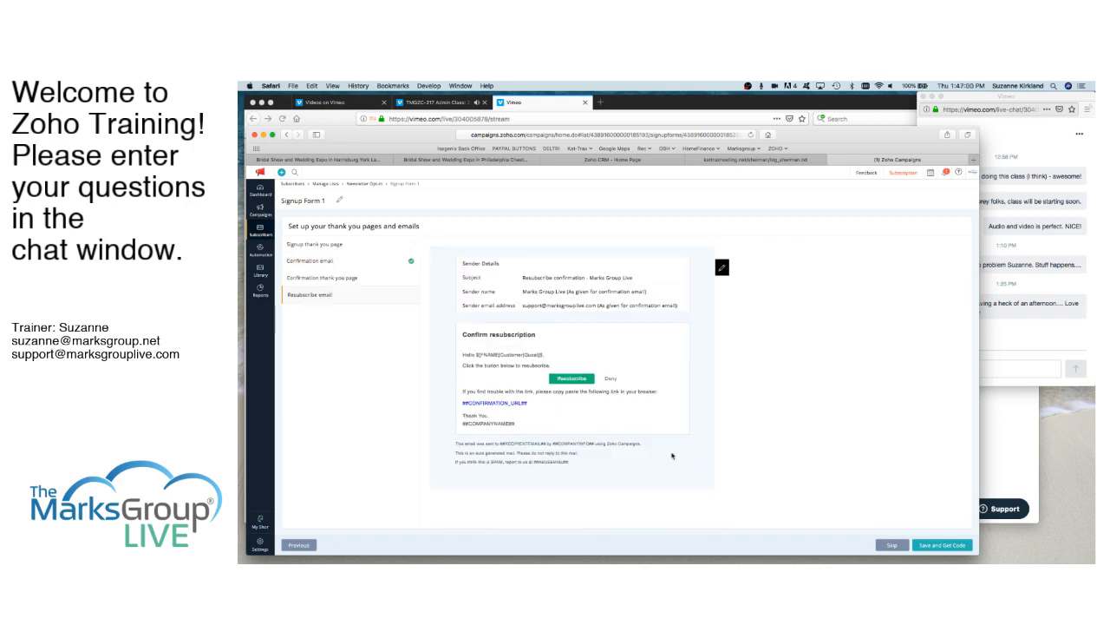
pyautogui.click(946, 548)
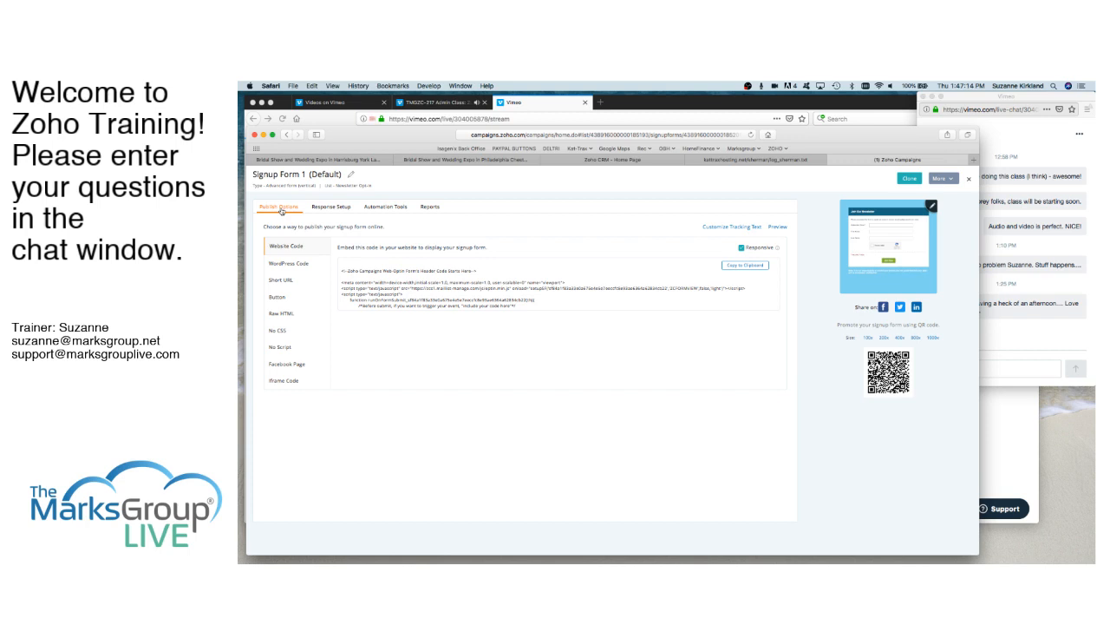
# - Examine the WordPress, short URL, button and raw HTML publishing options, plus the response setup of the signup form
pyautogui.click(298, 266)
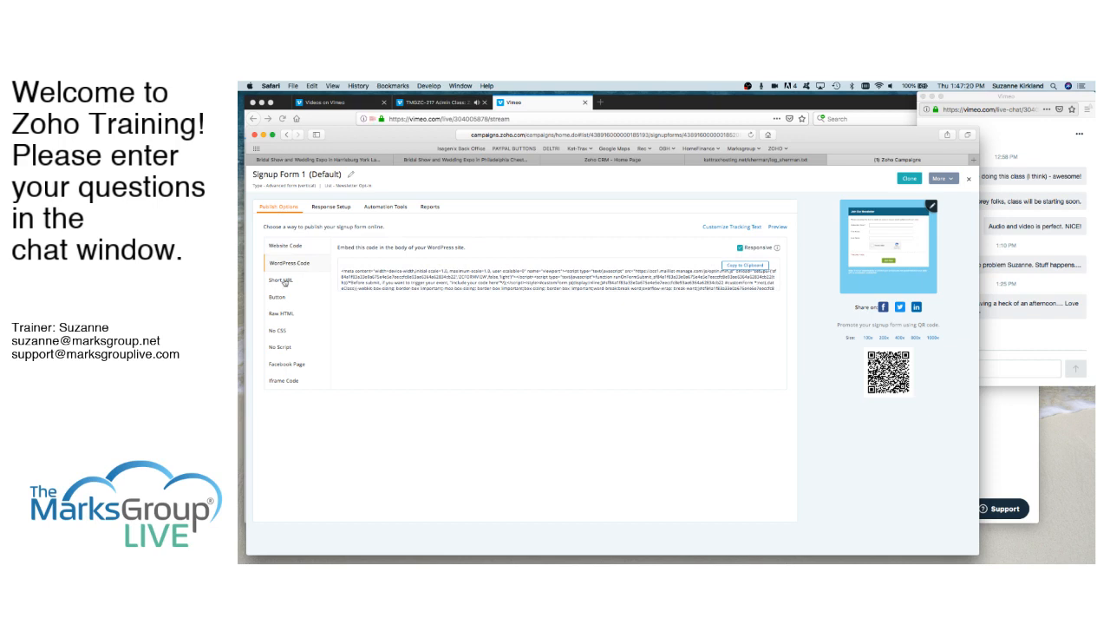
pyautogui.click(284, 281)
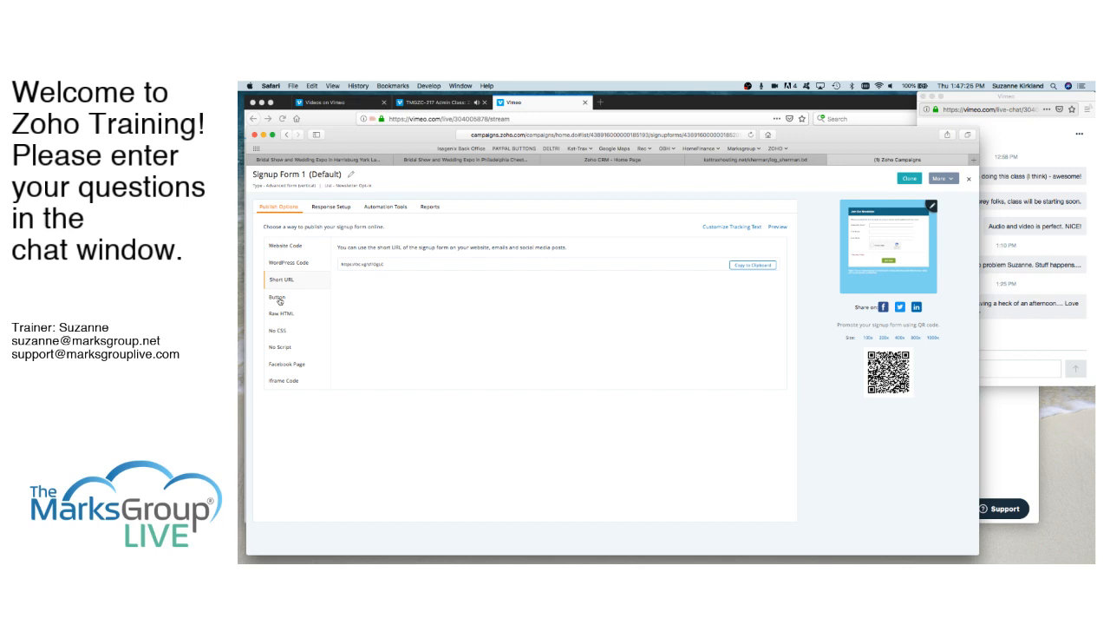
pyautogui.click(277, 298)
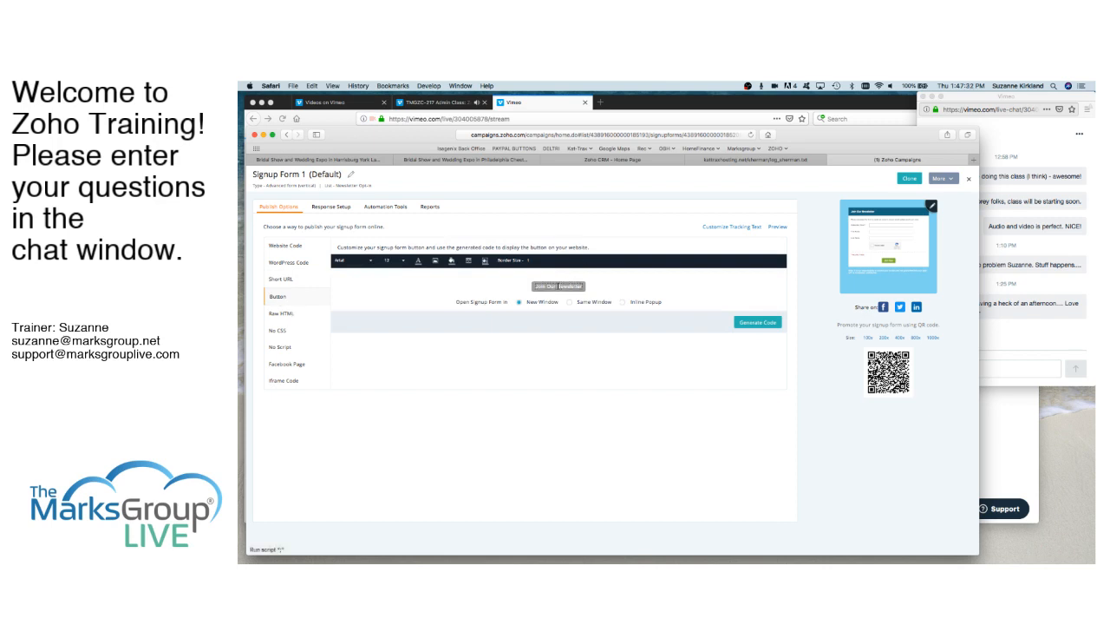
pyautogui.click(285, 315)
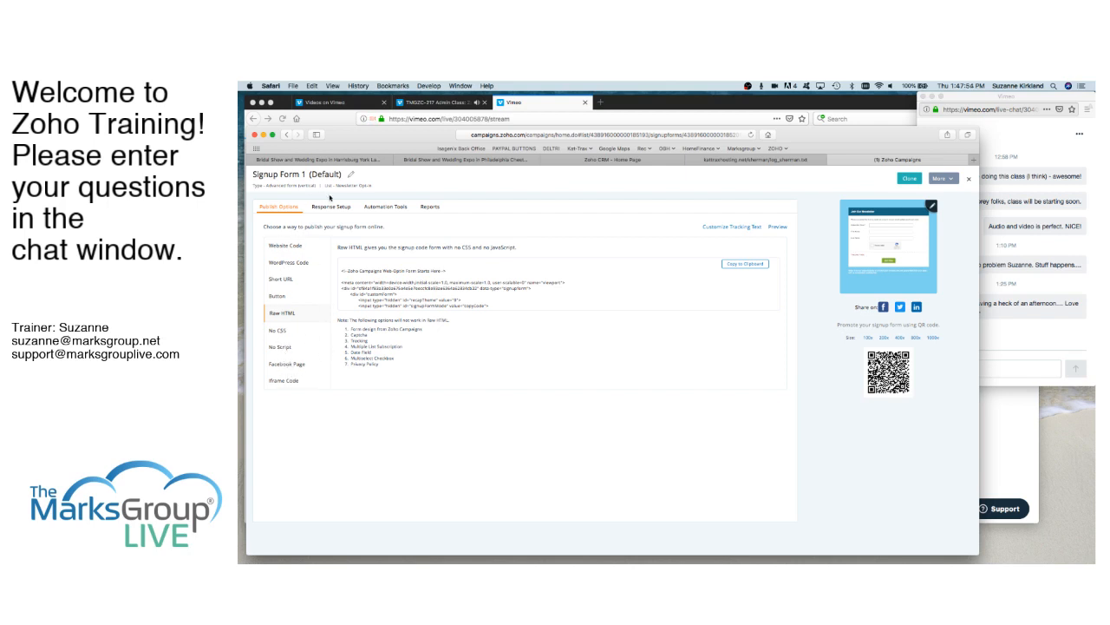
pyautogui.click(332, 210)
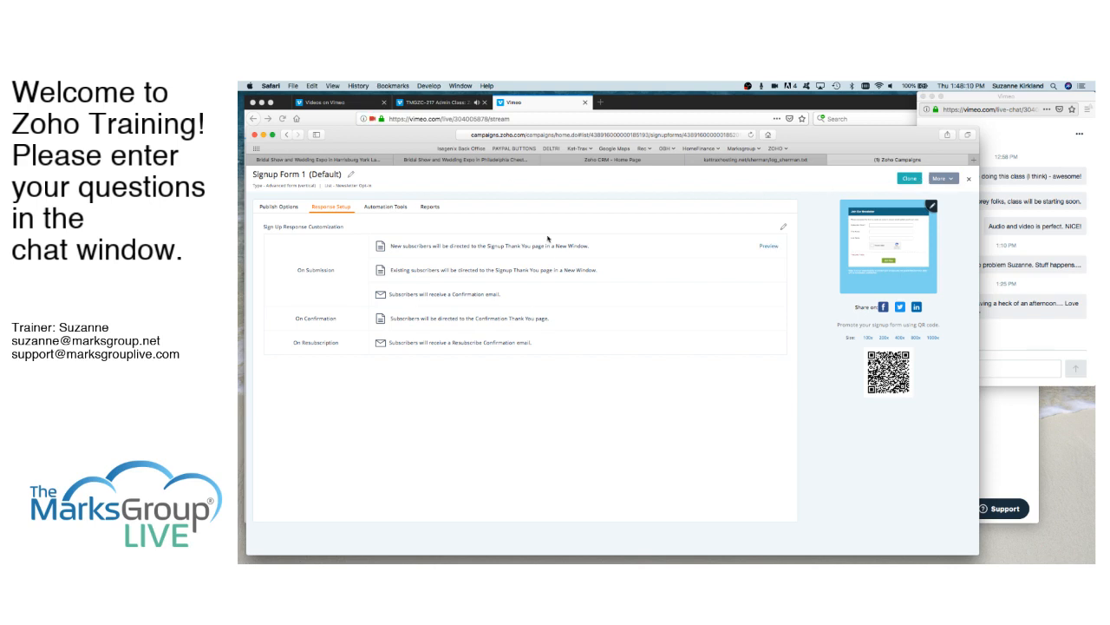
# - Copy the signup form's responsive website embed code to the clipboard from its publishing options
pyautogui.click(280, 207)
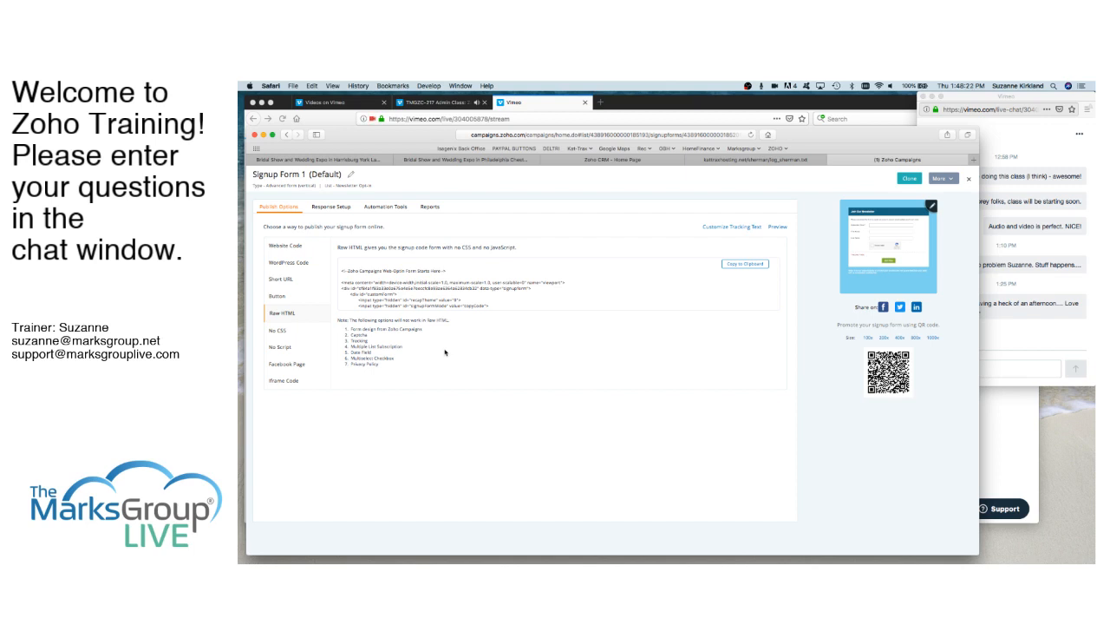
pyautogui.click(294, 247)
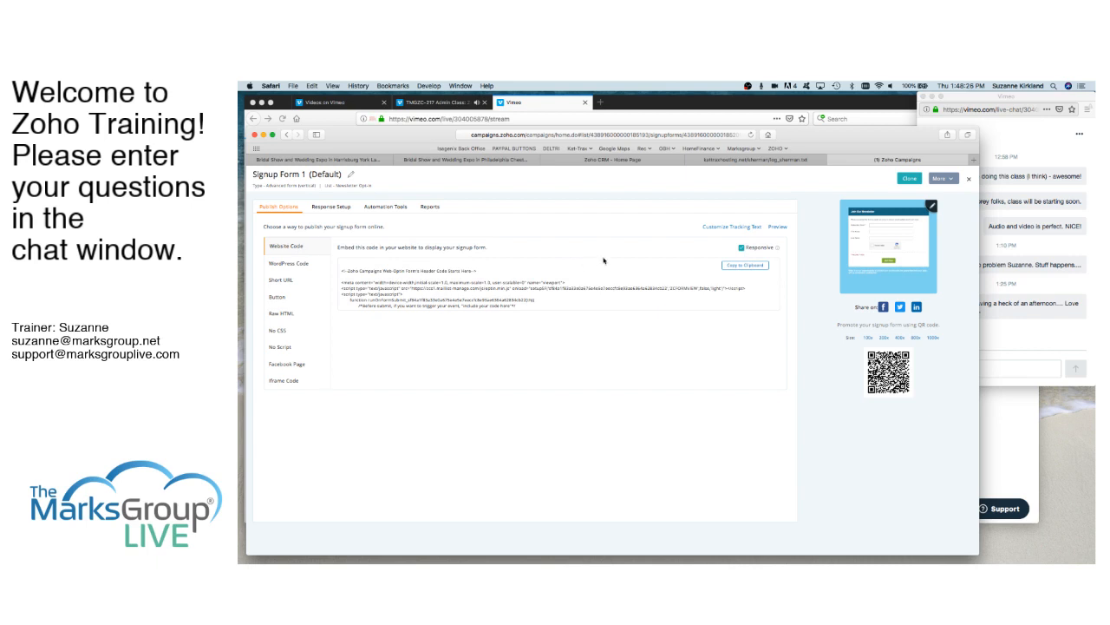
pyautogui.click(743, 265)
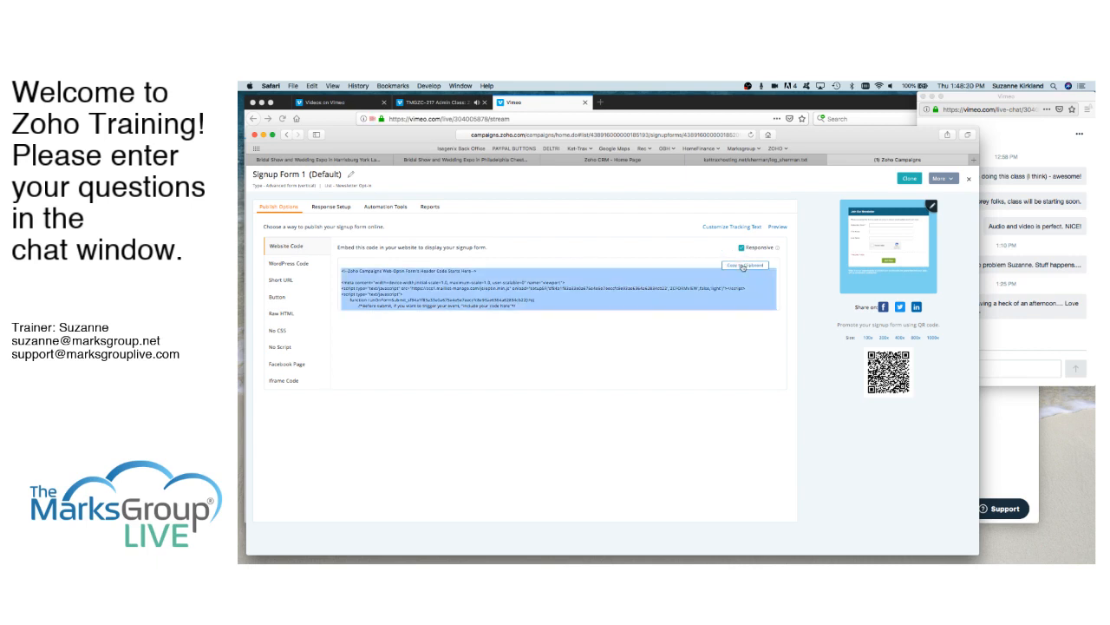
# - View the signup form's iframe code, return to the website code, and close the form's details
pyautogui.click(287, 380)
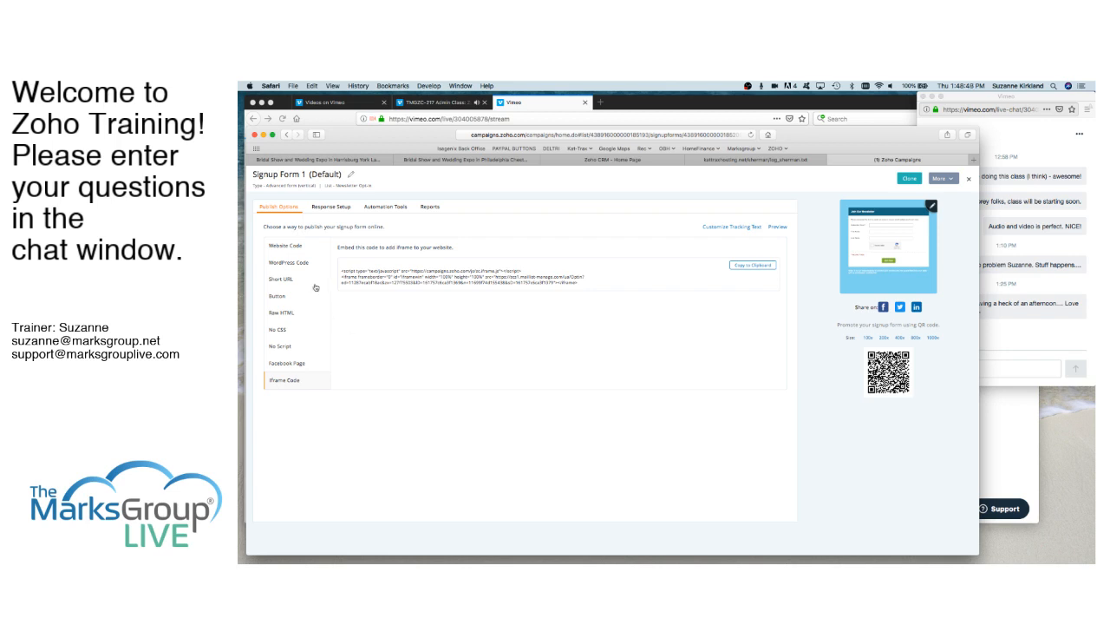
pyautogui.click(292, 249)
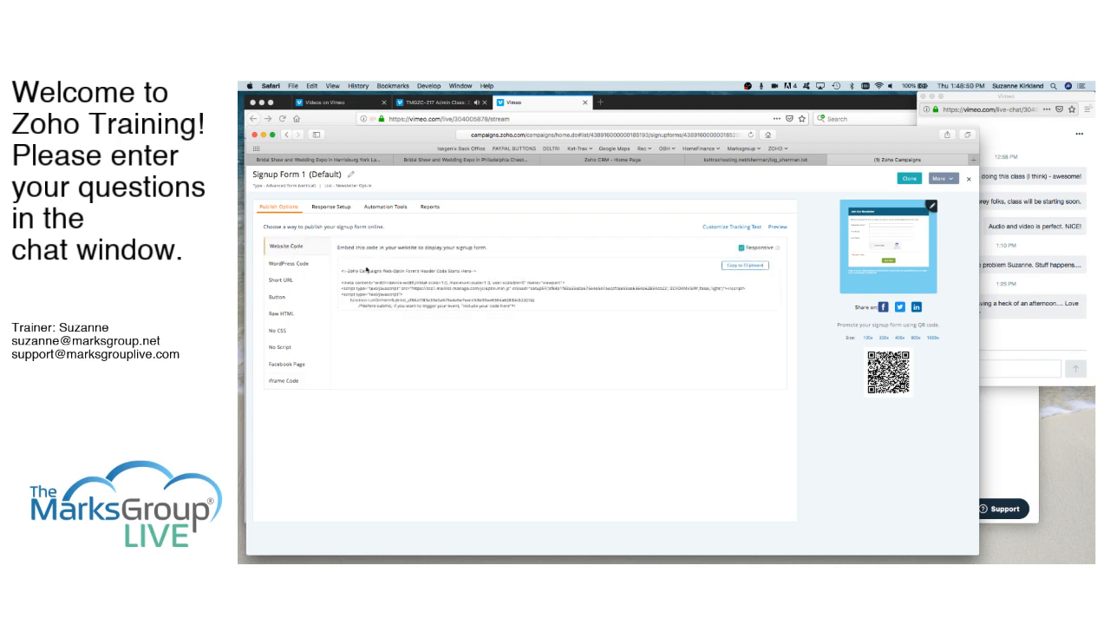
pyautogui.click(971, 181)
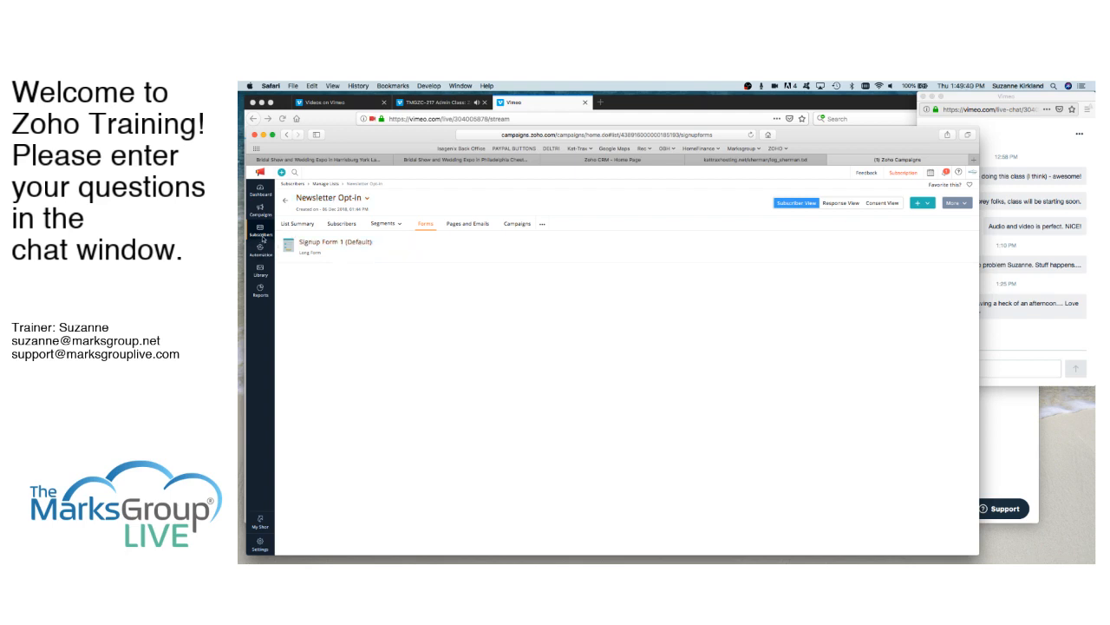
# - Leave the Newsletter Opt-in list's forms and open the main dashboard overview
pyautogui.moveTo(262, 236)
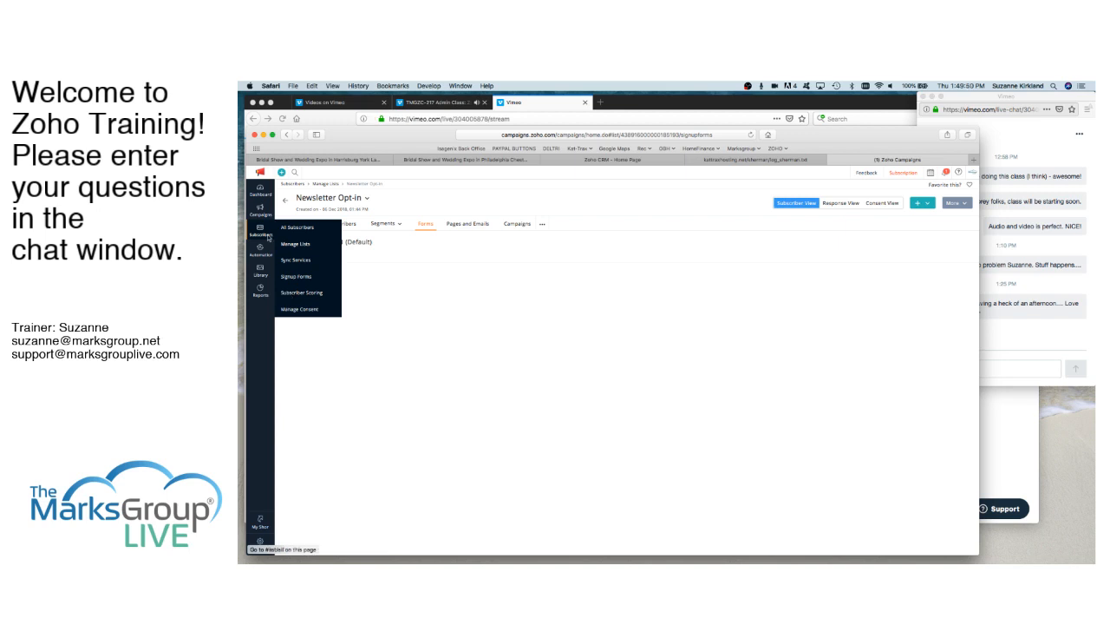
pyautogui.moveTo(261, 251)
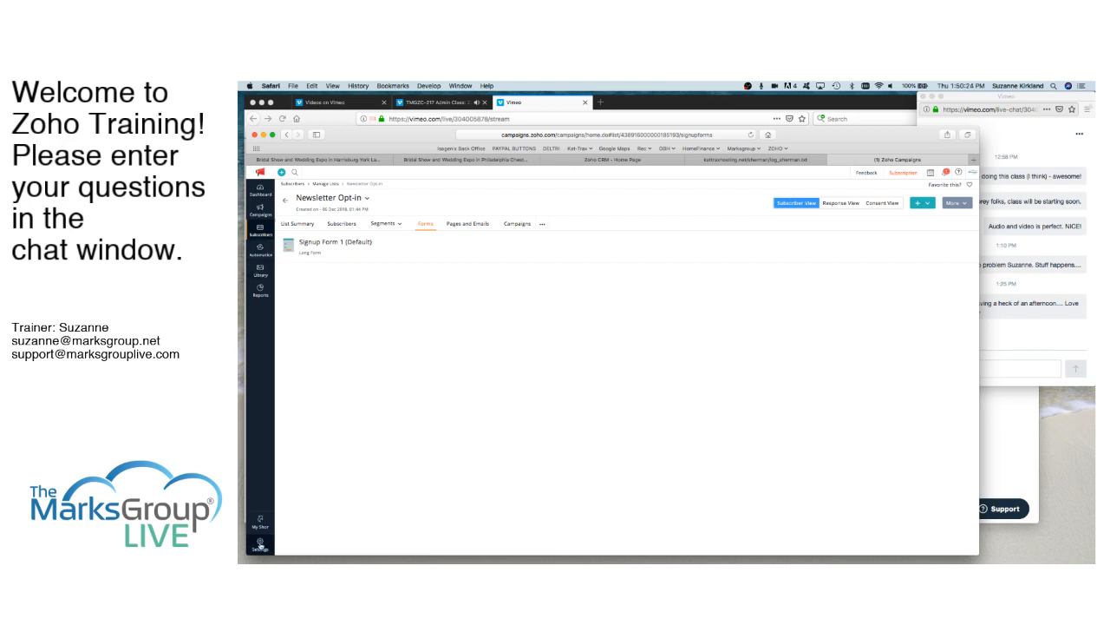
pyautogui.moveTo(260, 543)
pyautogui.click(261, 189)
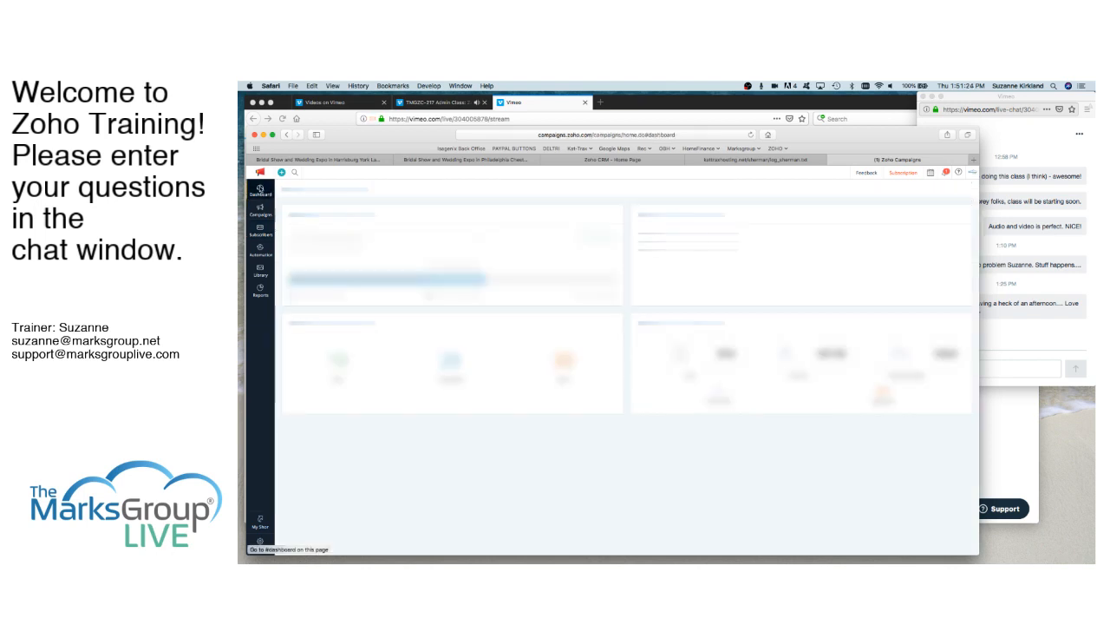